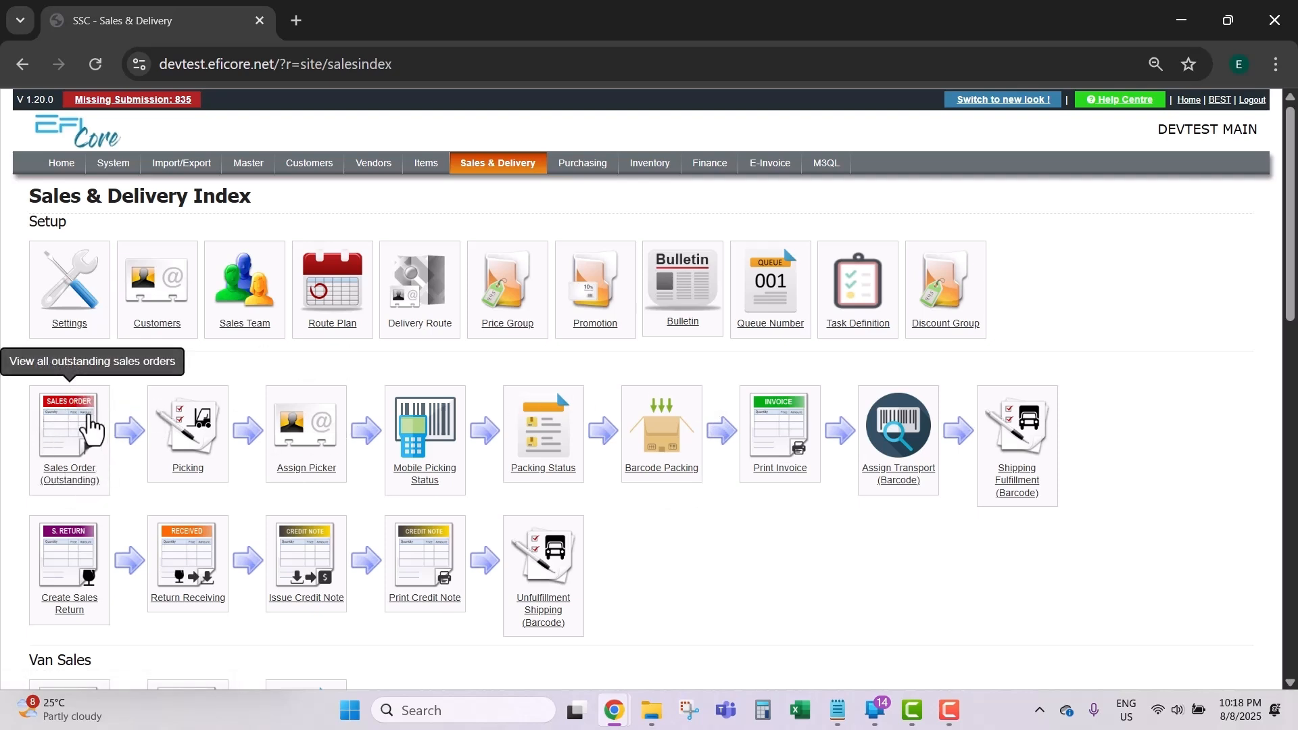
Step: Scan the pending Picking Lists table on Generate Picking List, then go back to Sales & Delivery
{"action": "left_click", "coordinate": [218, 460]}
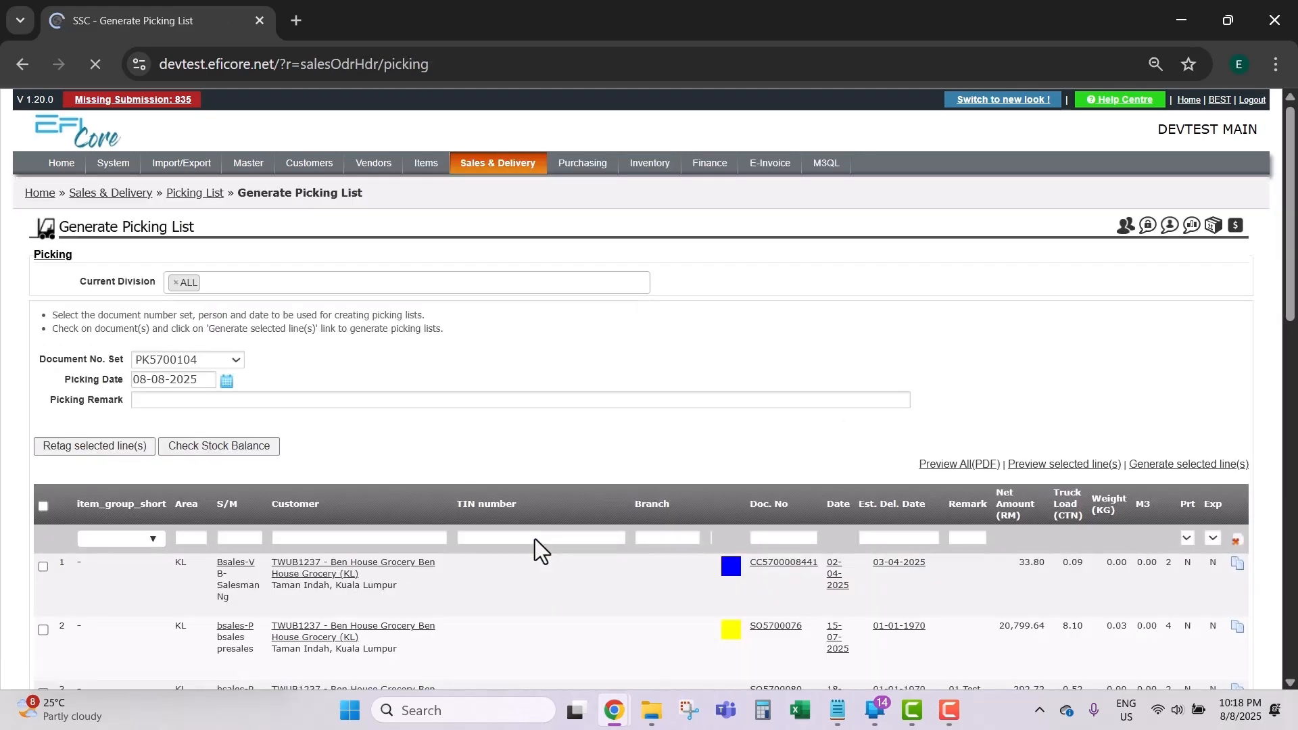
{"action": "scroll", "coordinate": [649, 521], "scroll_direction": "down", "scroll_amount": 5}
{"action": "scroll", "coordinate": [648, 523], "scroll_direction": "down", "scroll_amount": 4}
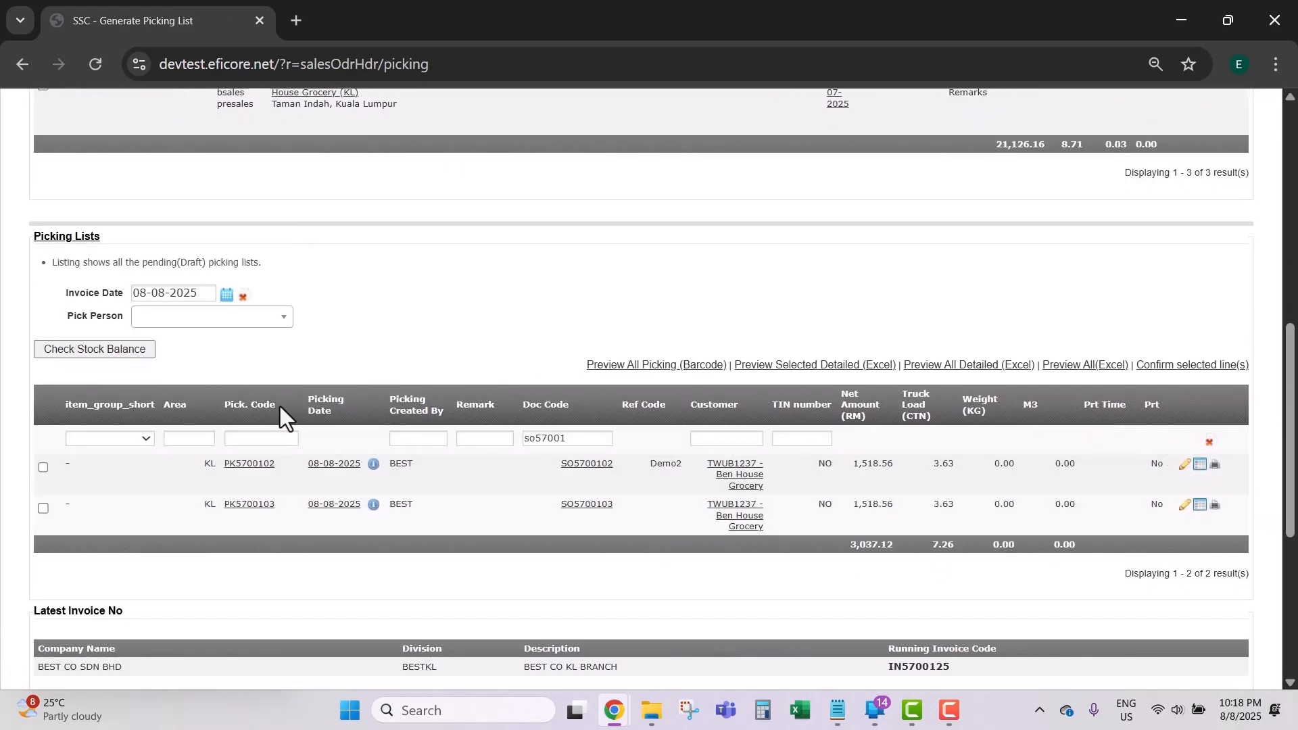
{"action": "scroll", "coordinate": [532, 414], "scroll_direction": "up", "scroll_amount": 10}
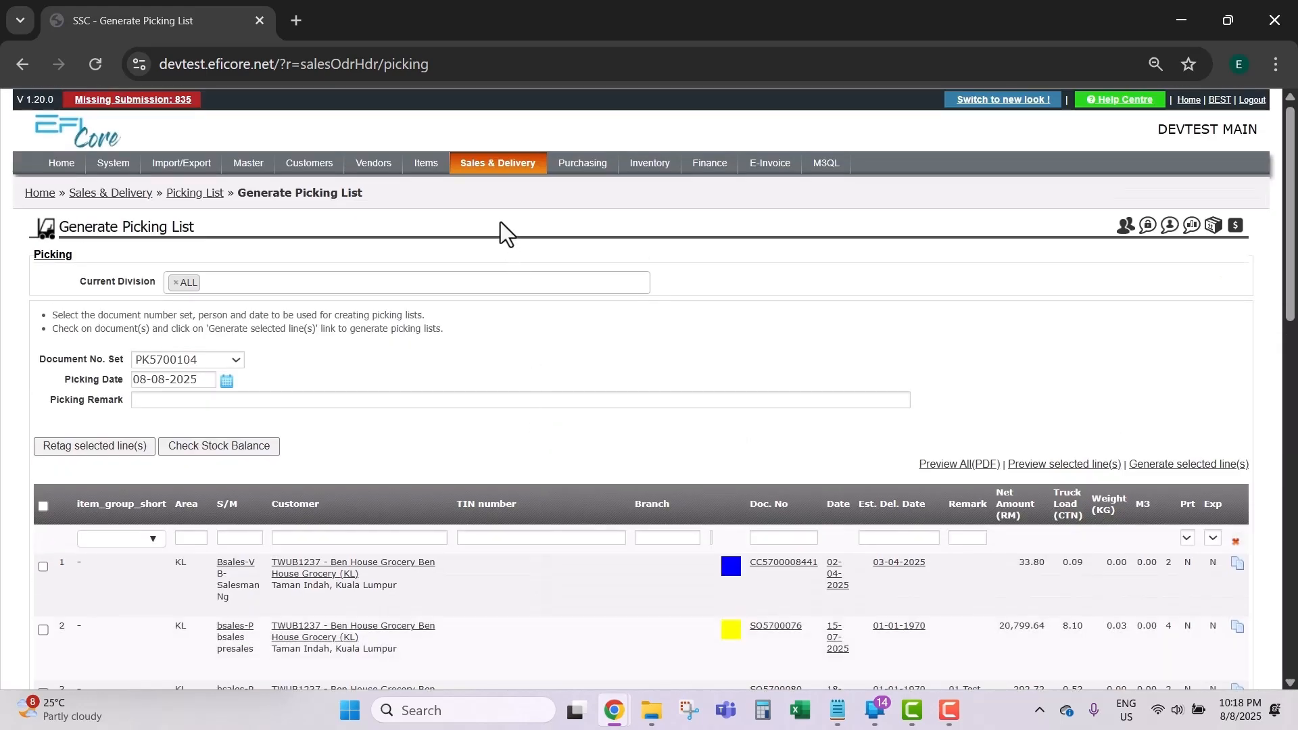
{"action": "left_click", "coordinate": [498, 169]}
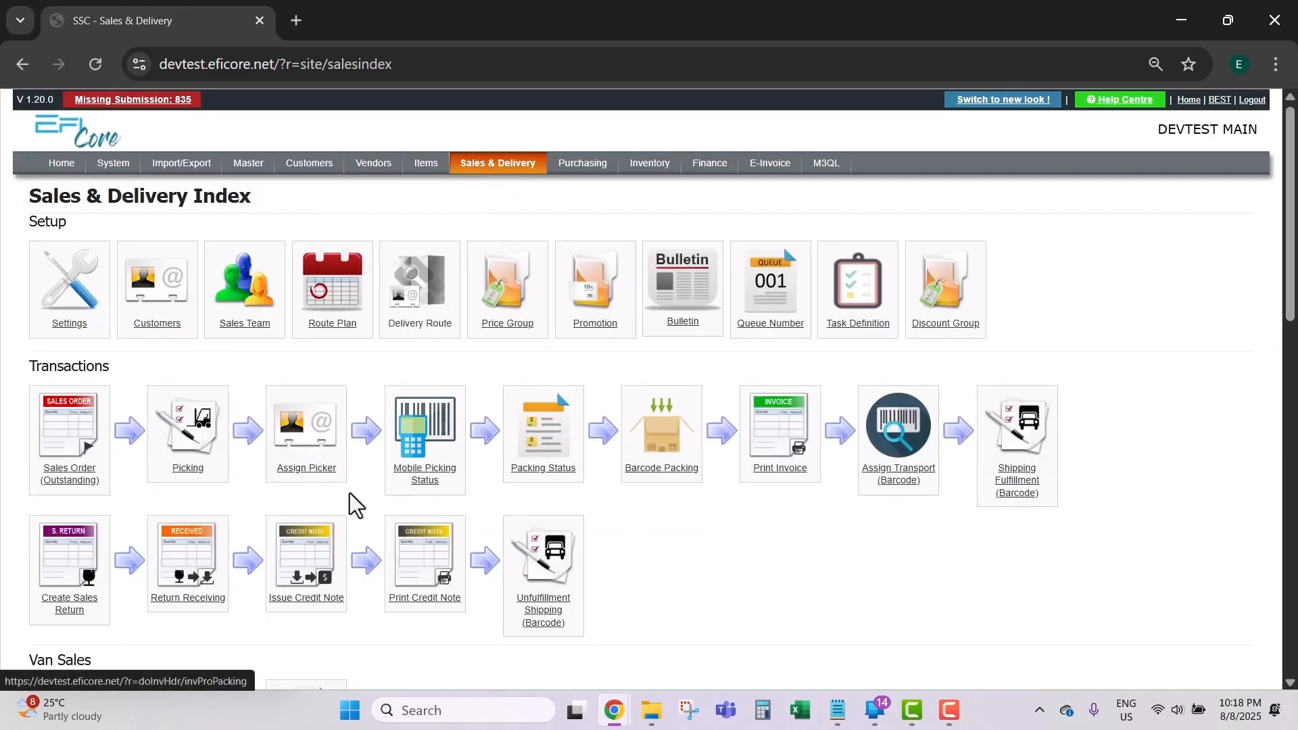
Step: Assign a picker to picking list PK5700102 via Assign Picker, then minimize the browser
{"action": "left_click", "coordinate": [294, 445]}
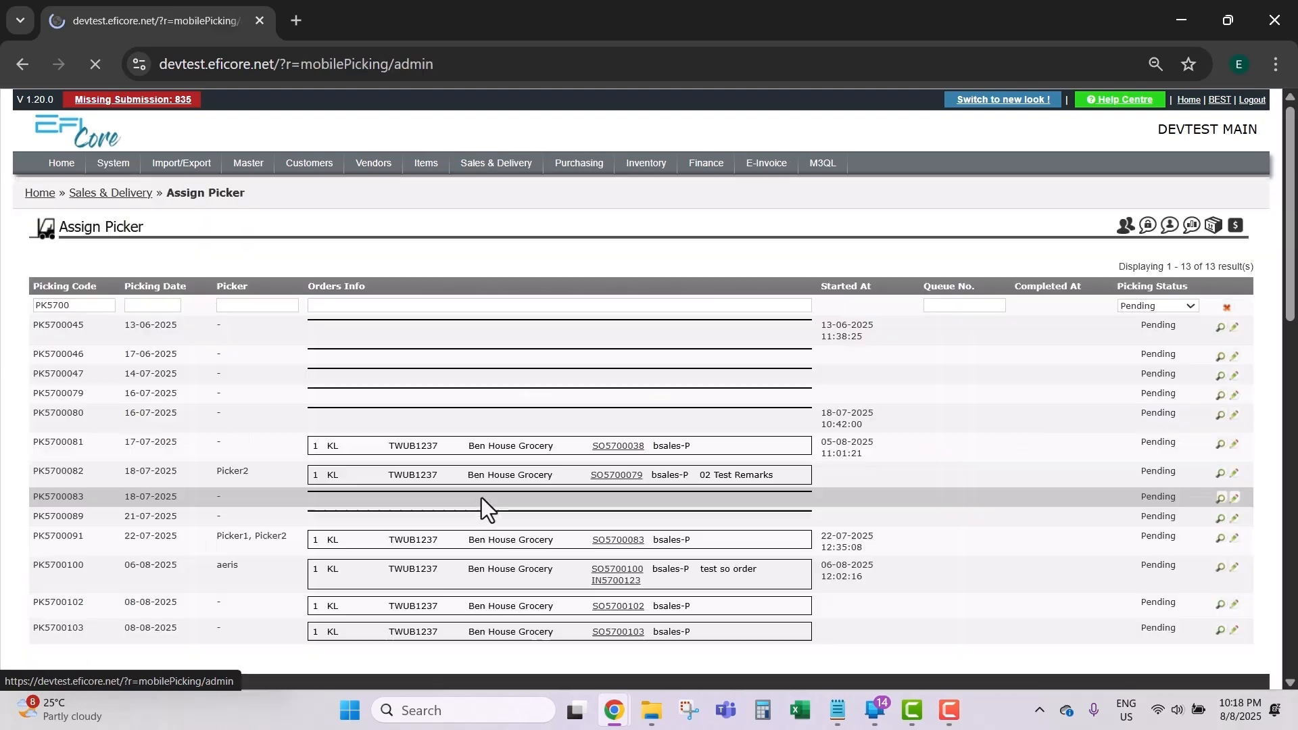
{"action": "scroll", "coordinate": [558, 500], "scroll_direction": "down", "scroll_amount": 2}
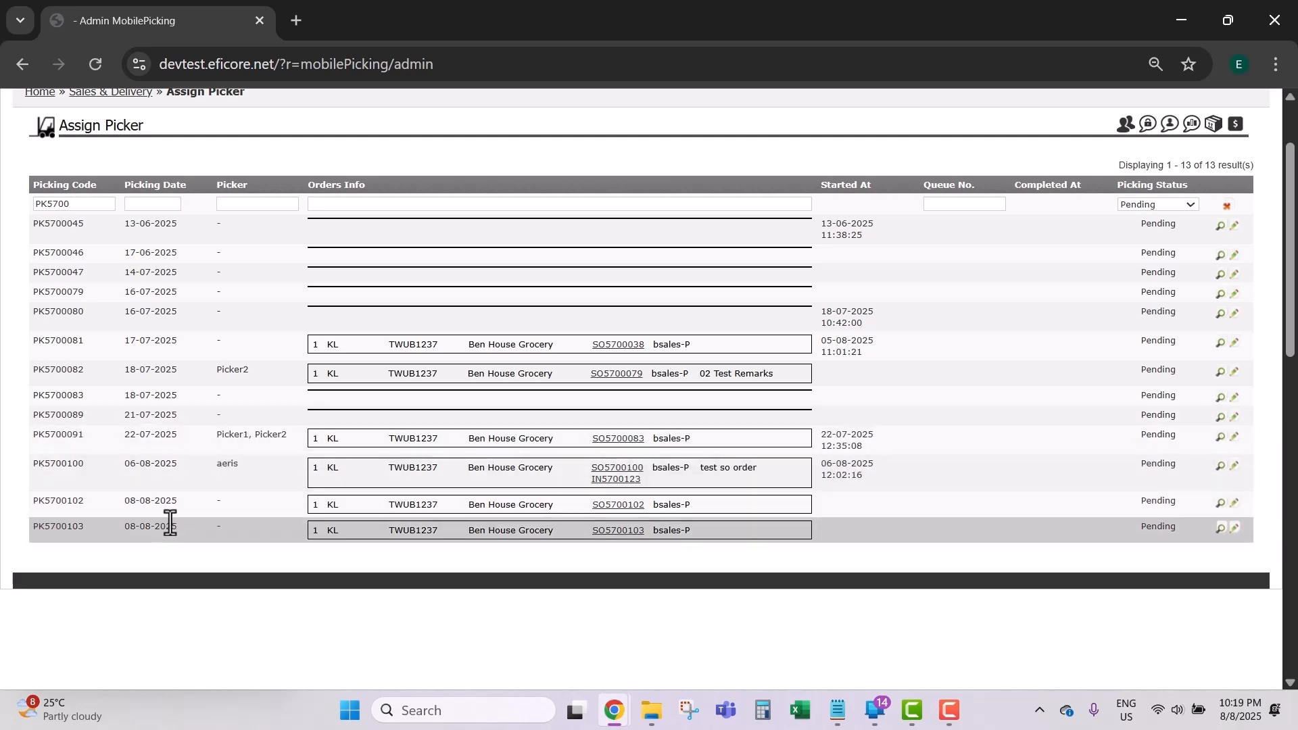
{"action": "left_click", "coordinate": [1234, 503]}
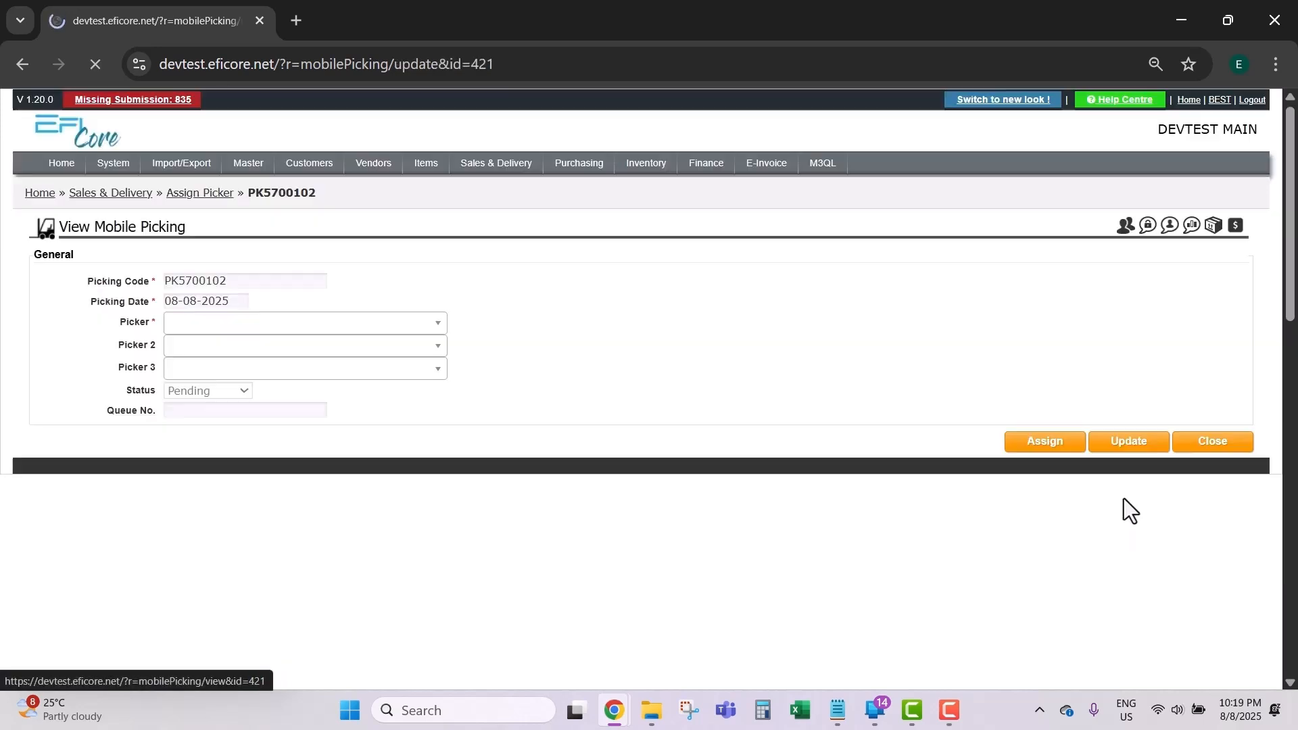
{"action": "left_click", "coordinate": [206, 326]}
{"action": "left_click", "coordinate": [207, 419]}
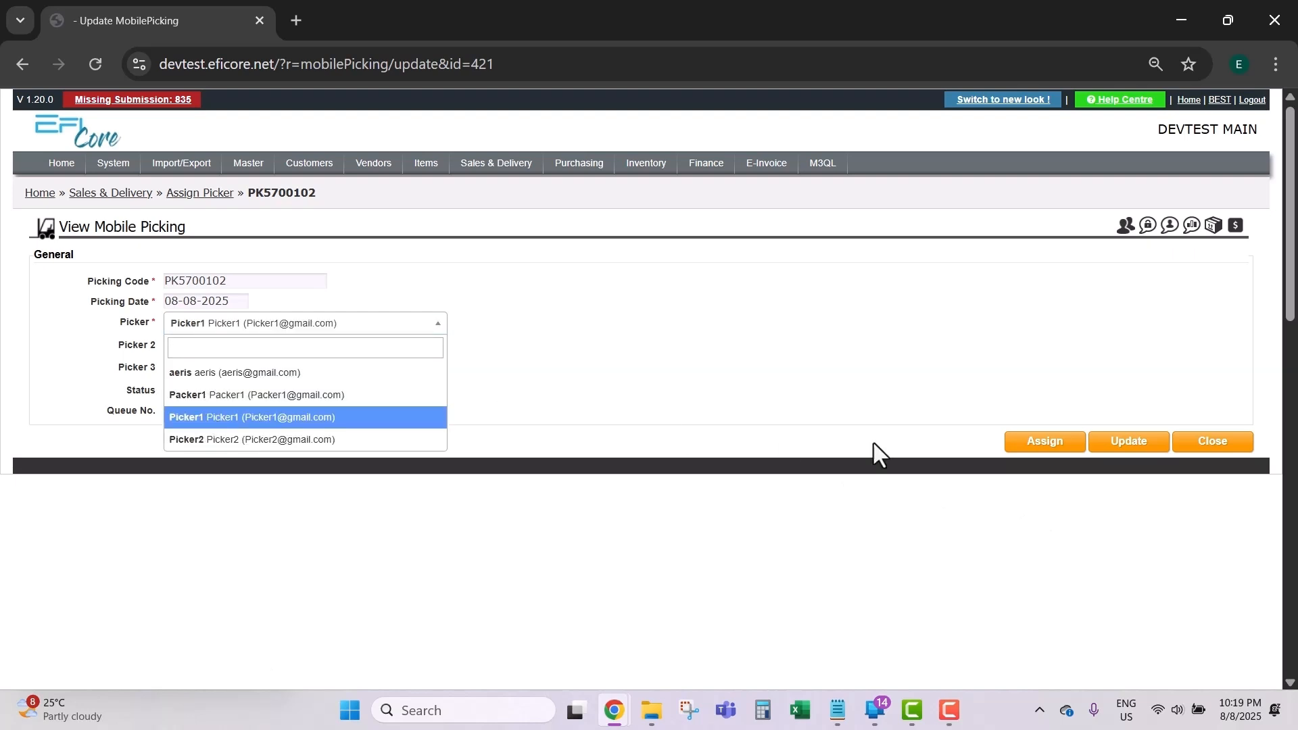
{"action": "left_click", "coordinate": [1038, 446]}
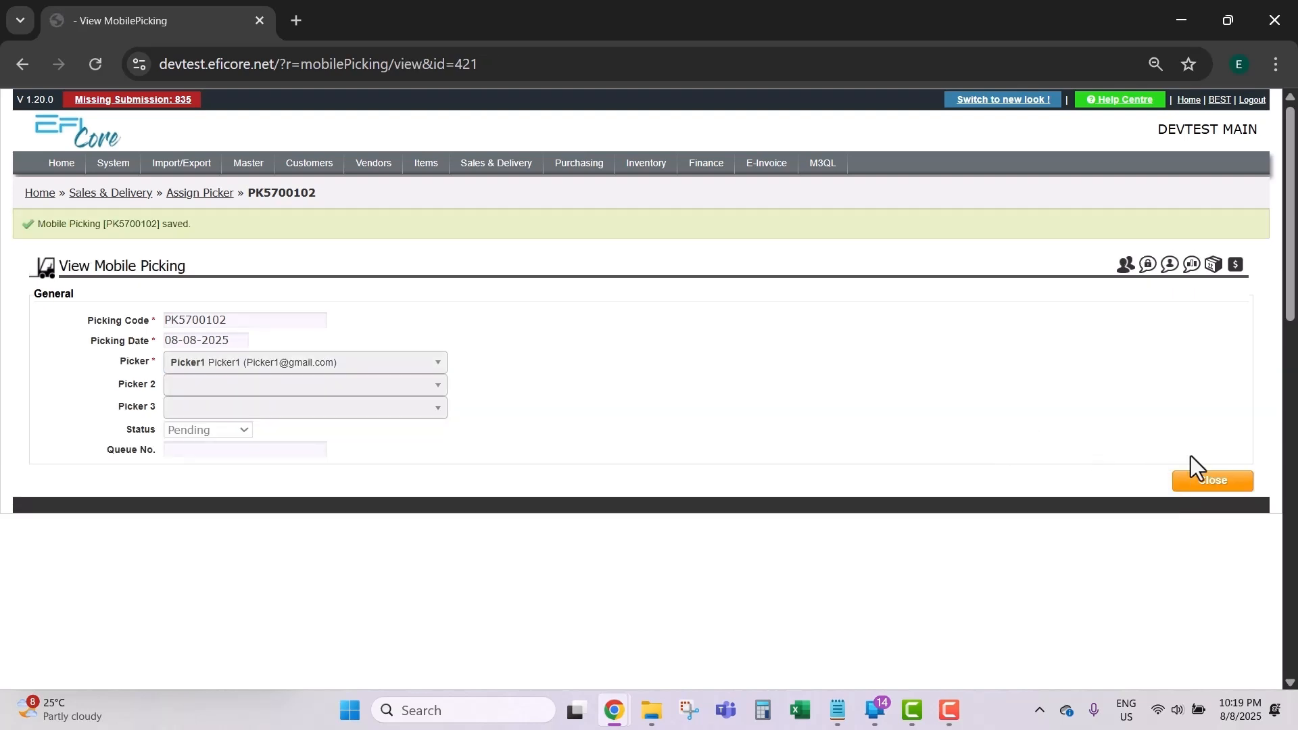
{"action": "left_click", "coordinate": [1204, 483]}
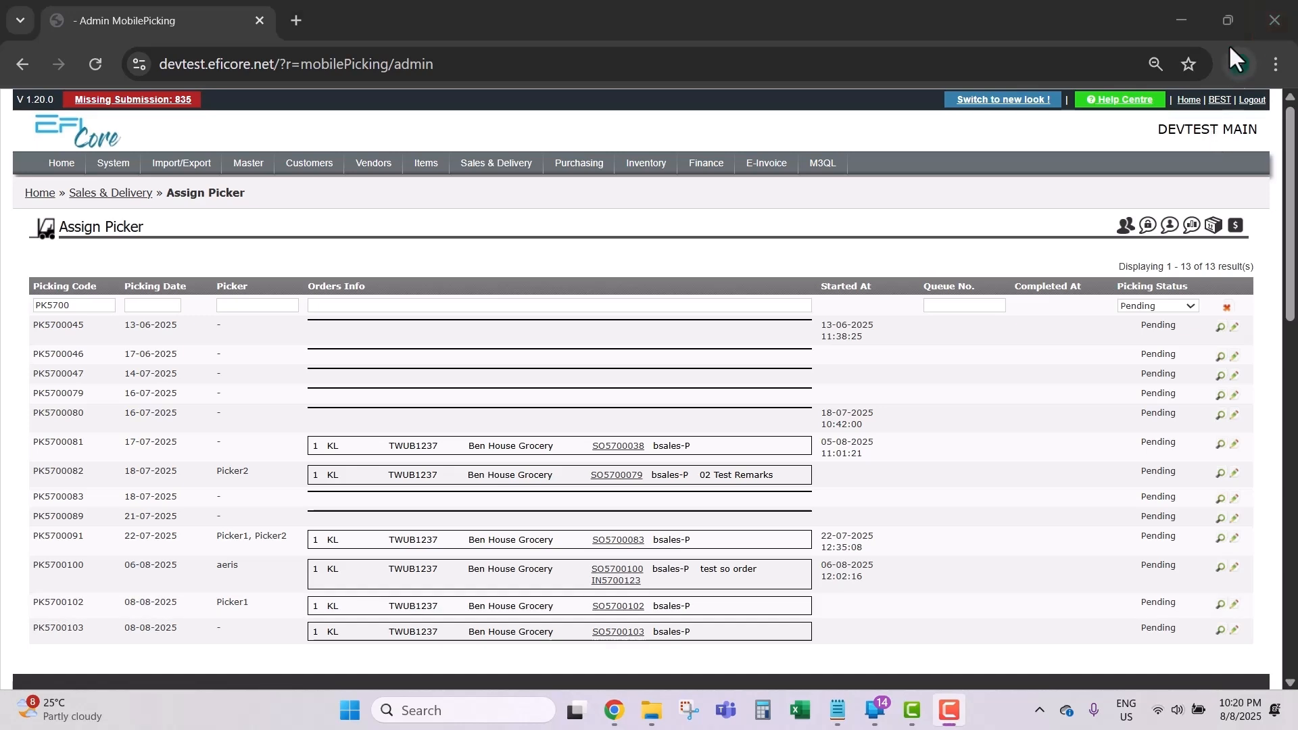
{"action": "left_click", "coordinate": [1180, 19]}
Step: Open the phone mirror and log into the mobile app with the picker's password
{"action": "left_click", "coordinate": [888, 722]}
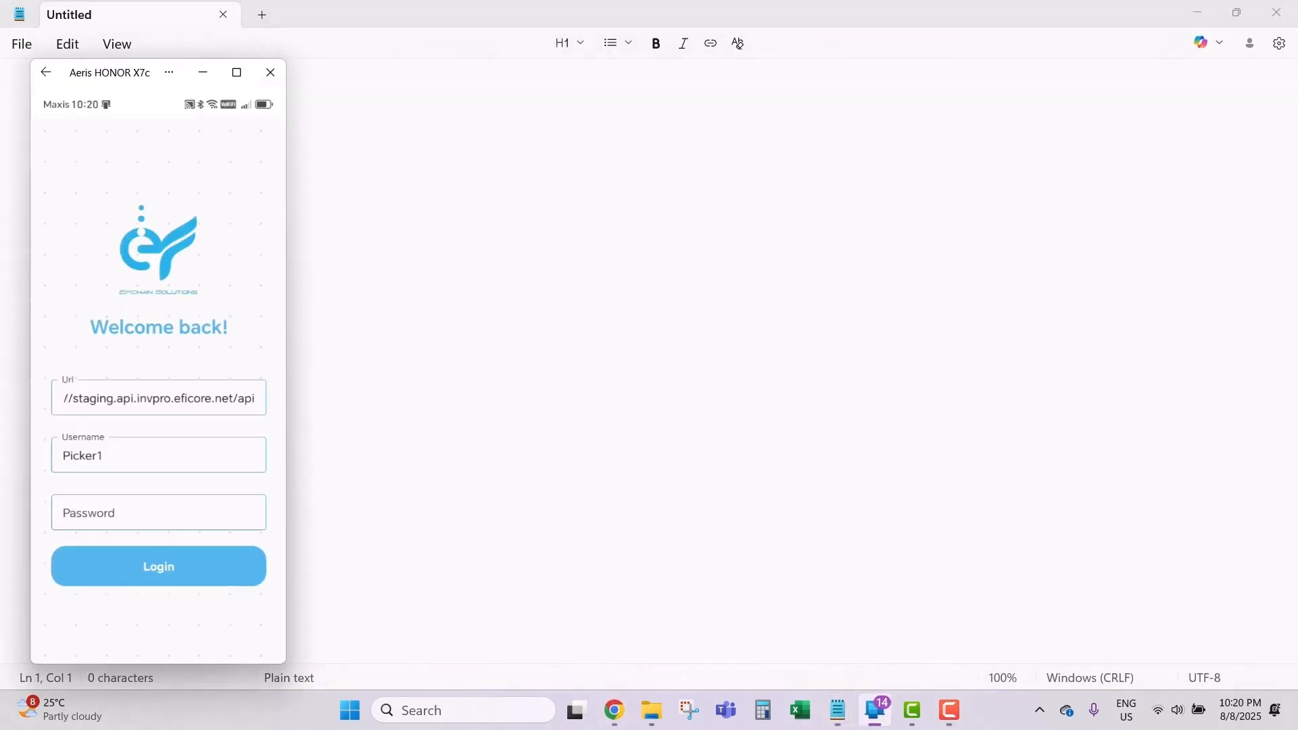
{"action": "left_click", "coordinate": [119, 507]}
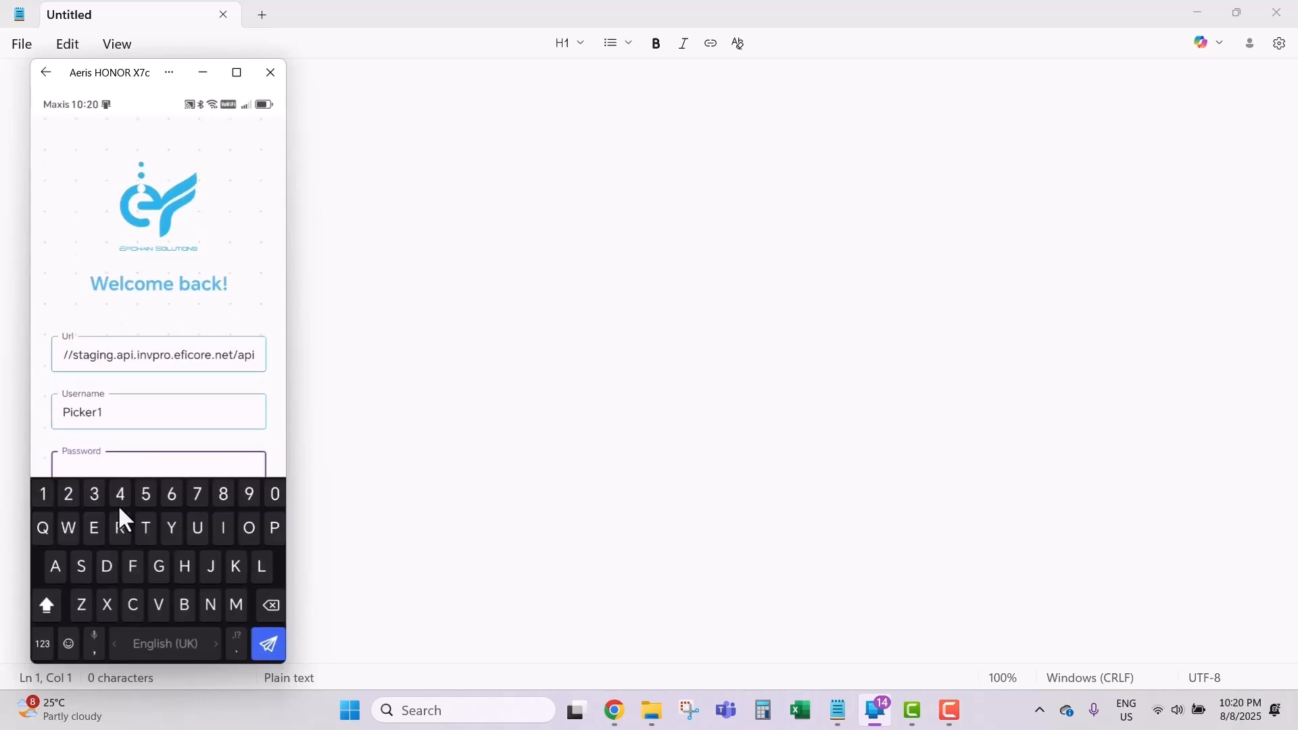
{"action": "type", "text": "1234"}
{"action": "key", "text": "Return"}
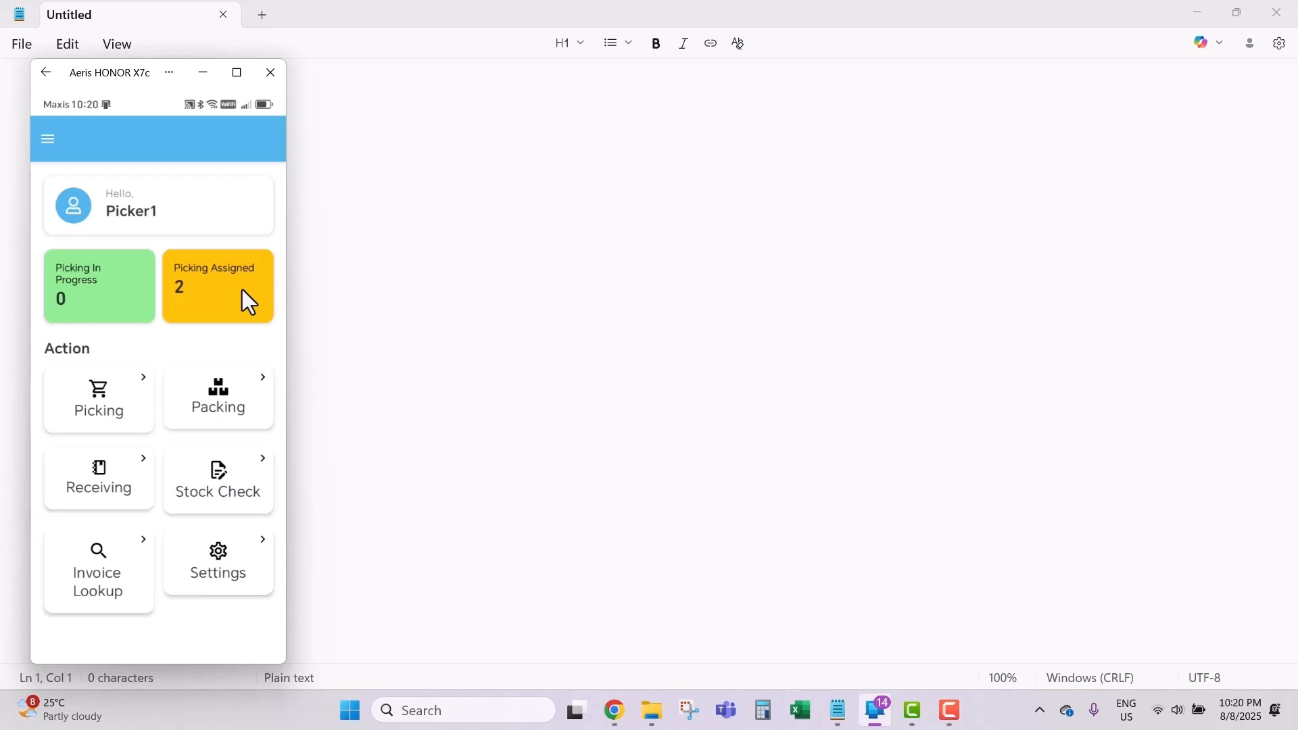
Step: Self-assign picking list PK5700103 from the Not Assigned pickings as its picker
{"action": "left_click", "coordinate": [84, 413]}
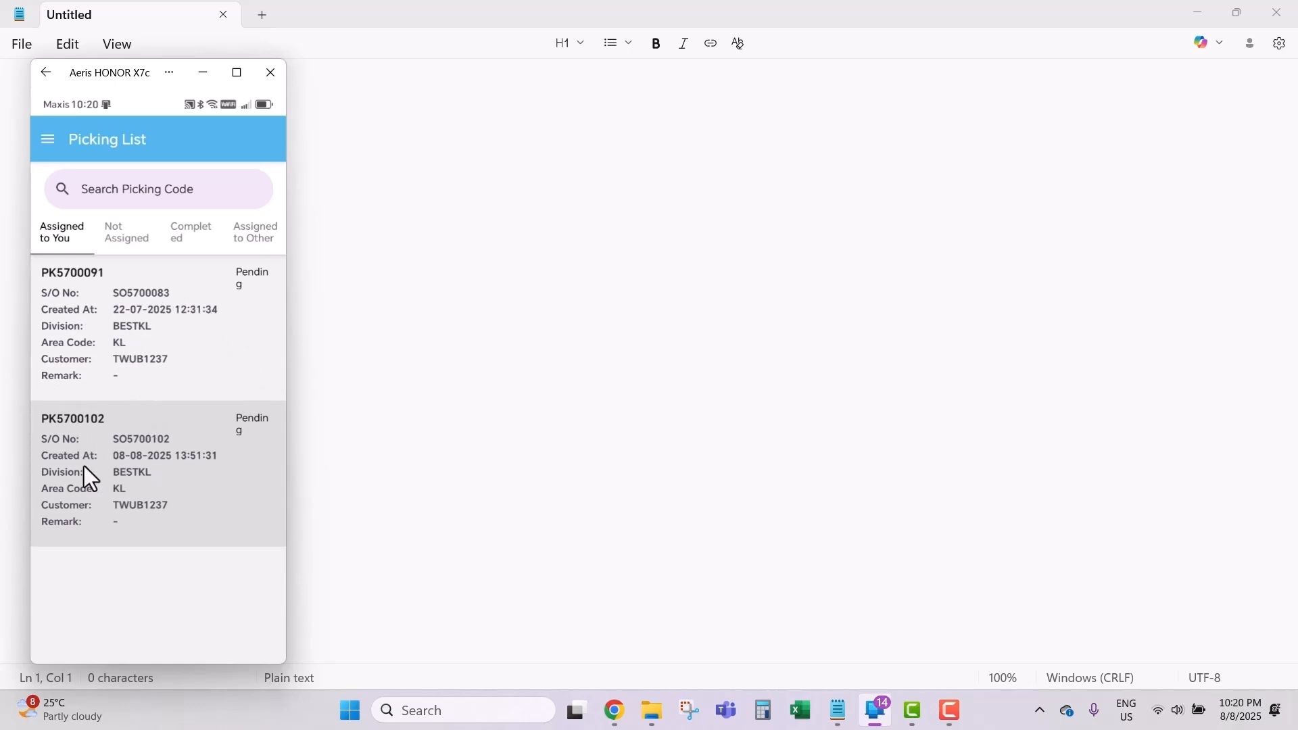
{"action": "left_click", "coordinate": [123, 230]}
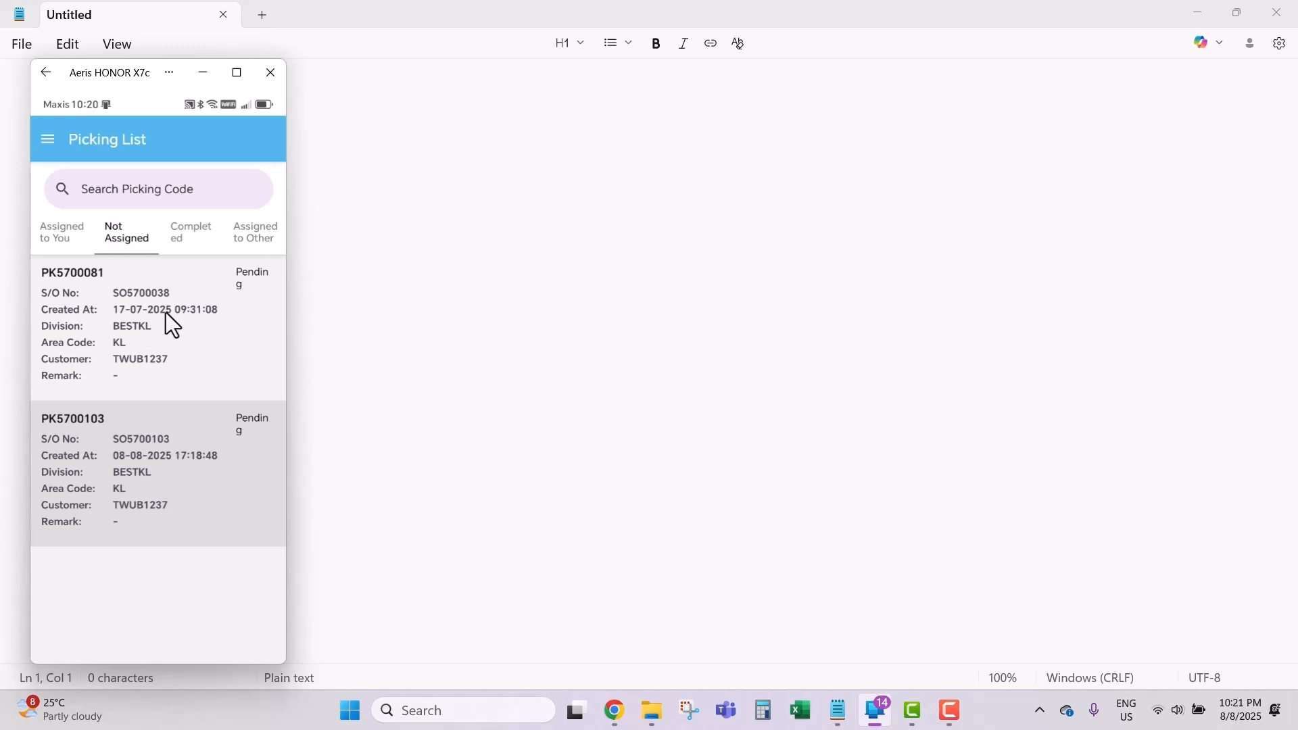
{"action": "left_click", "coordinate": [135, 462]}
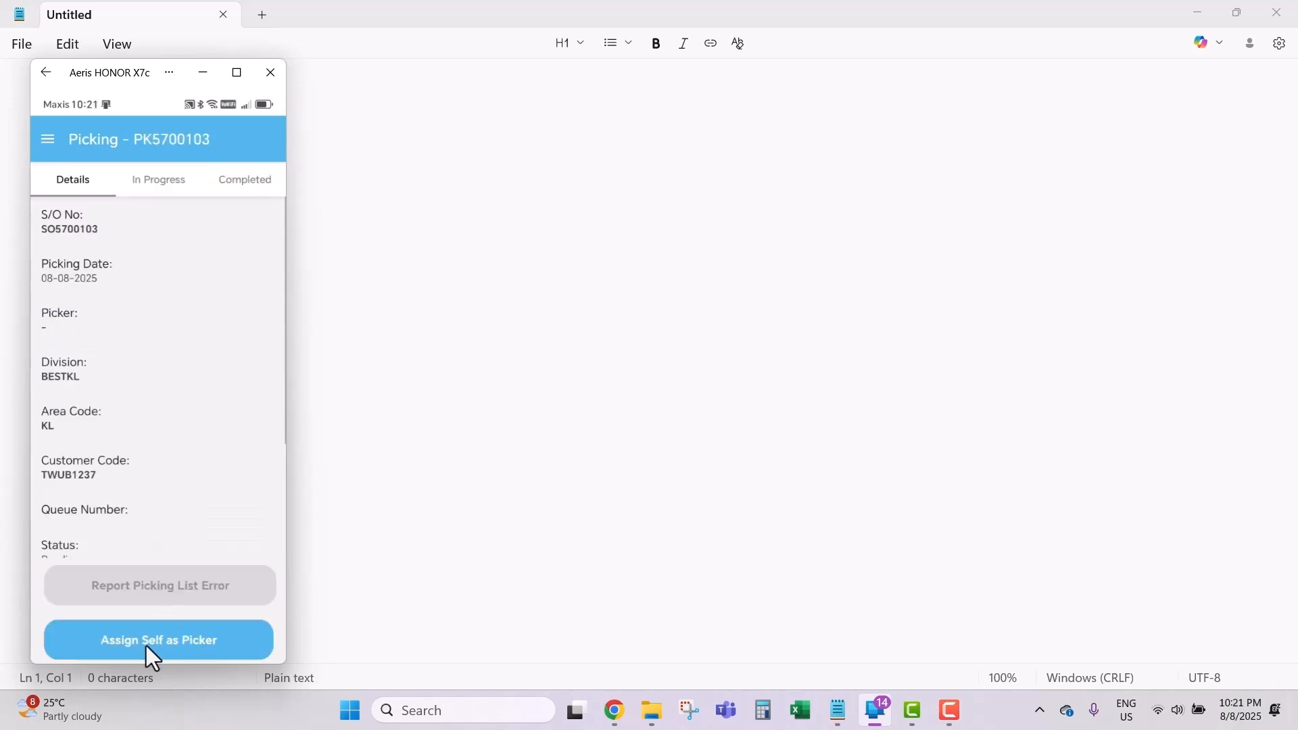
{"action": "left_click", "coordinate": [136, 652]}
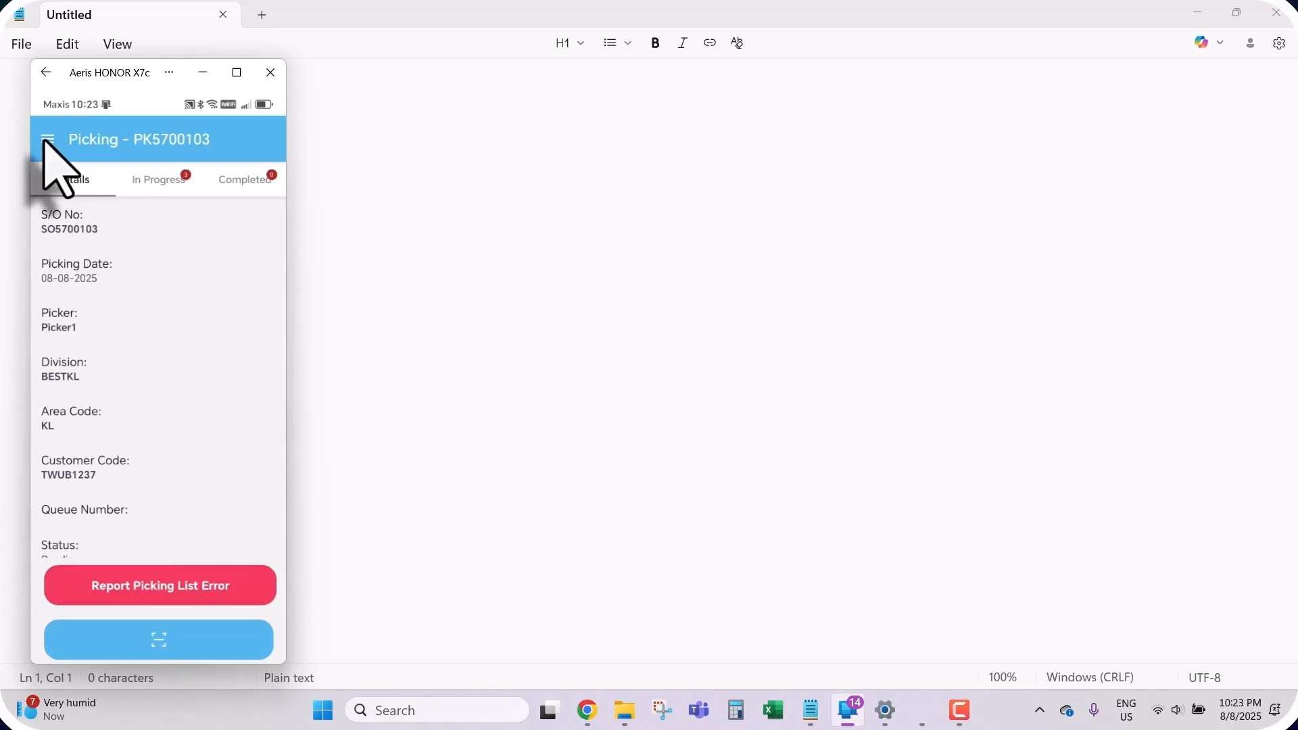
{"action": "left_click", "coordinate": [47, 141]}
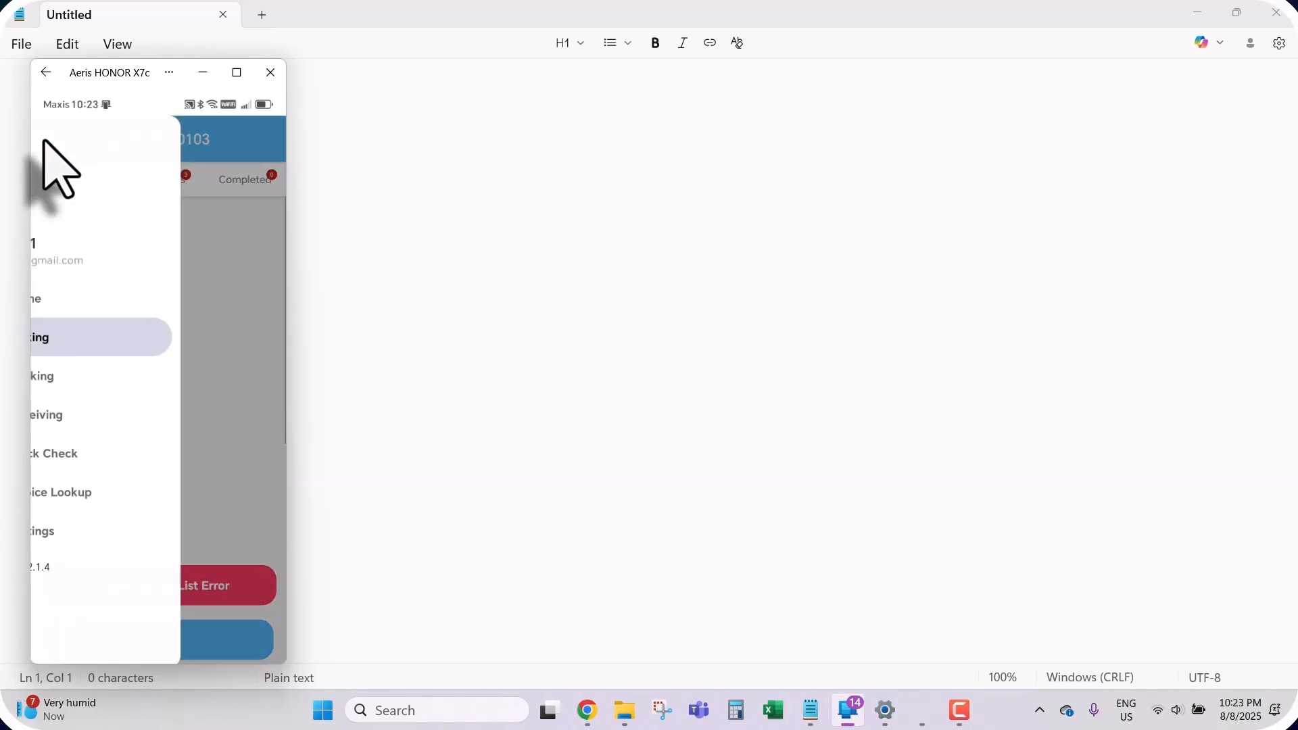
Step: Check the Completed and Assigned to Other pickings, then open PK5700102 from Assigned to You
{"action": "left_click", "coordinate": [82, 341]}
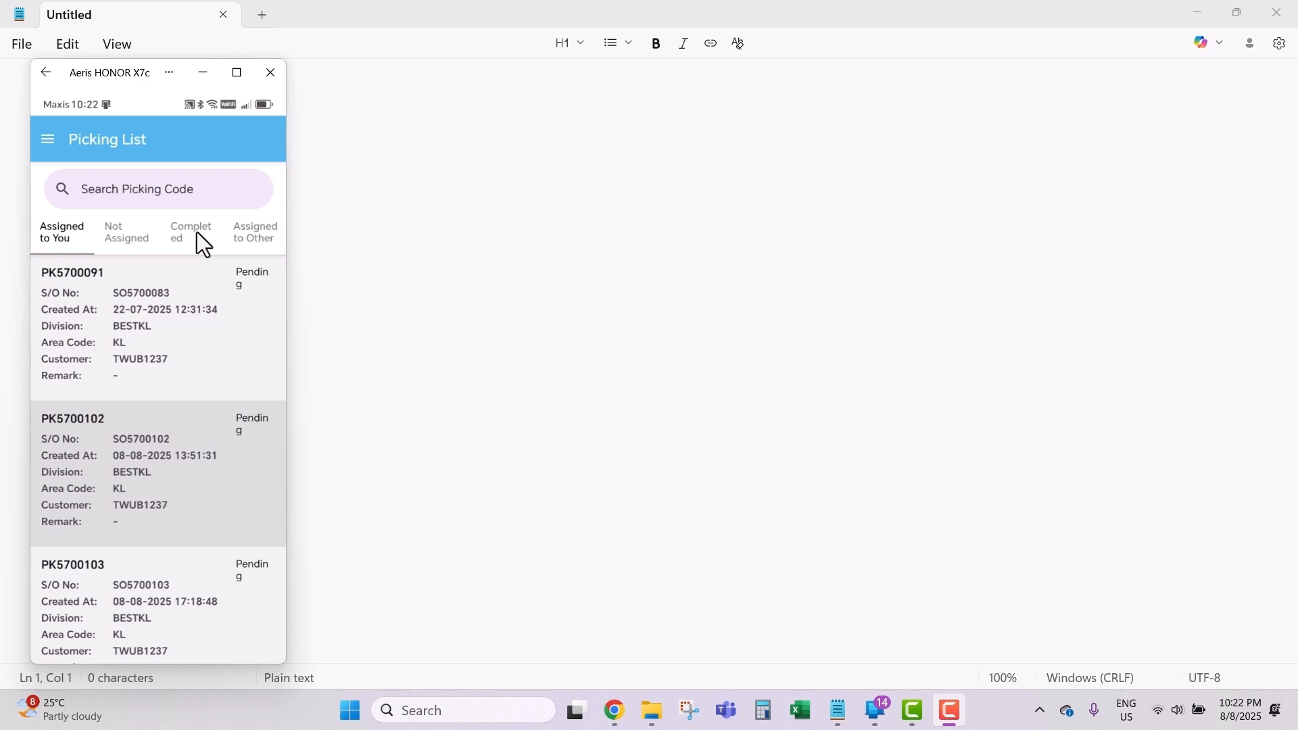
{"action": "left_click", "coordinate": [196, 232]}
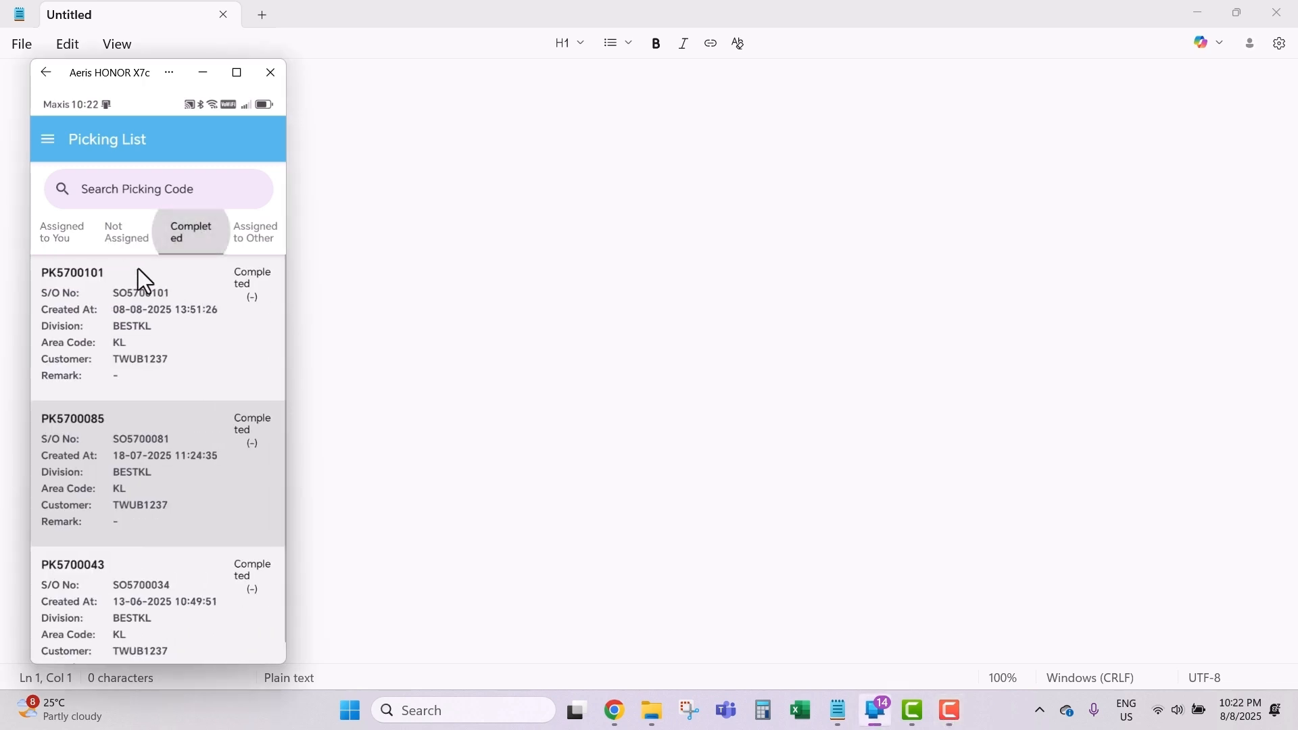
{"action": "left_click", "coordinate": [267, 244]}
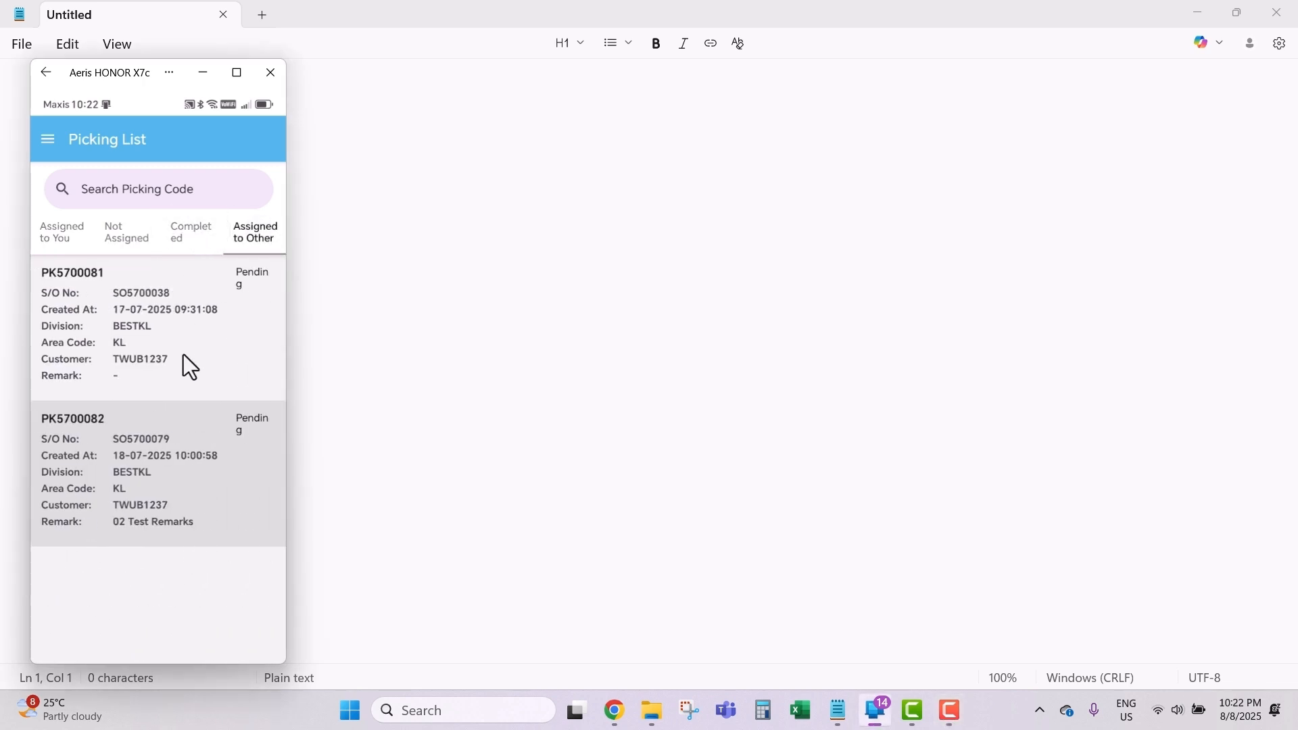
{"action": "left_click", "coordinate": [56, 224]}
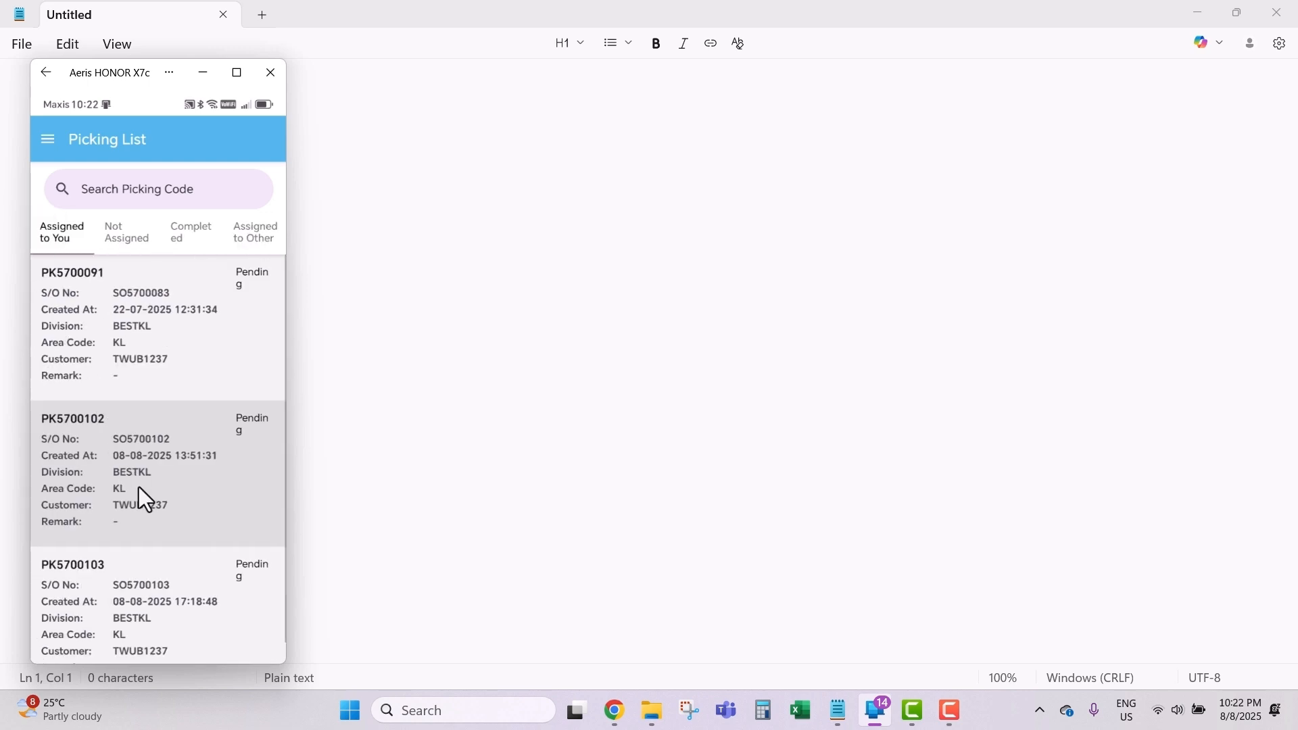
{"action": "left_click", "coordinate": [120, 473]}
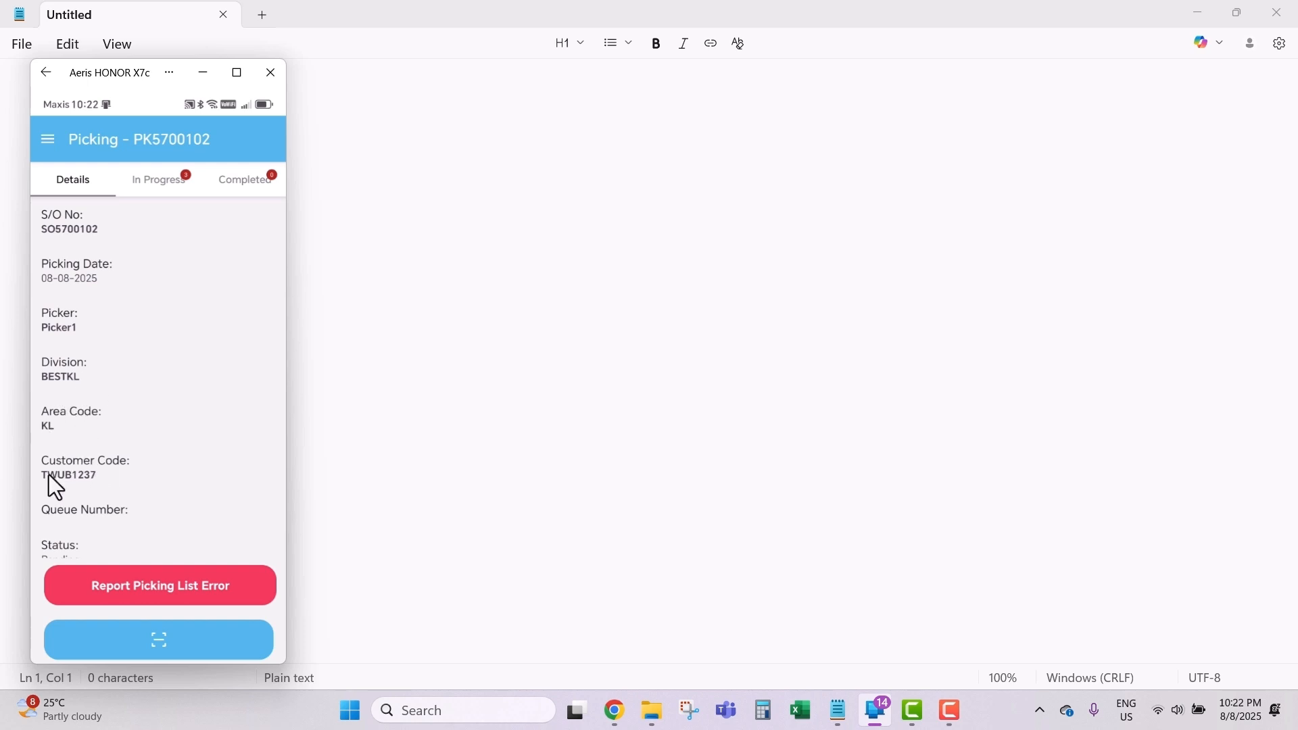
Step: Scroll PK5700102's details, then show its In Progress items FRT3 and ABMO010
{"action": "scroll", "coordinate": [163, 473], "scroll_direction": "down", "scroll_amount": 2}
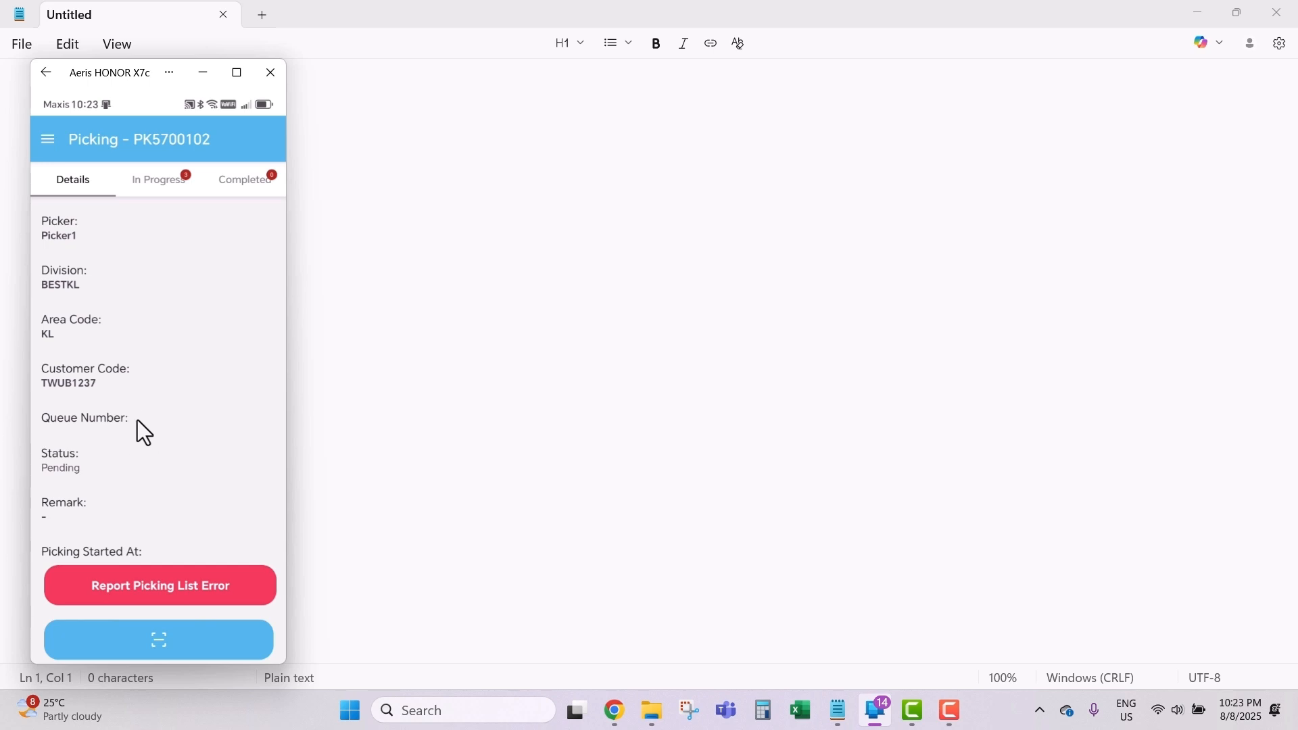
{"action": "scroll", "coordinate": [136, 421], "scroll_direction": "down", "scroll_amount": 2}
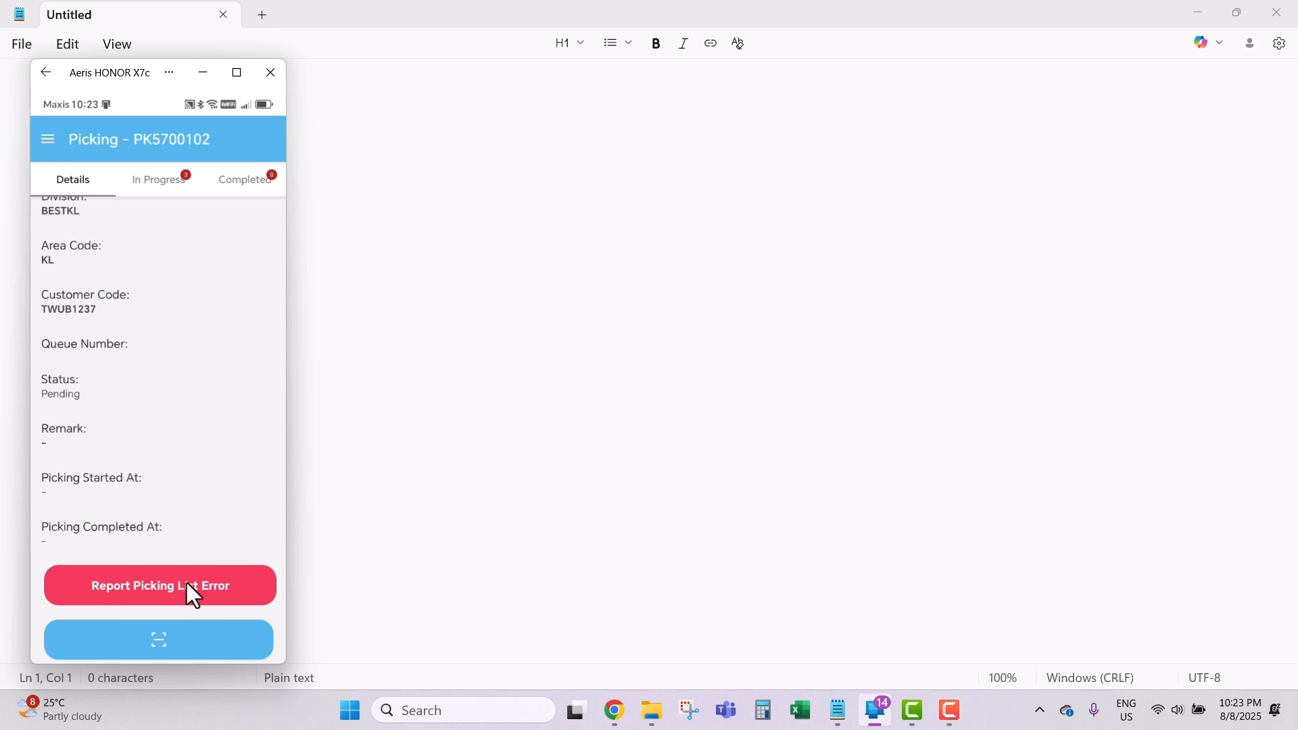
{"action": "left_click", "coordinate": [160, 185]}
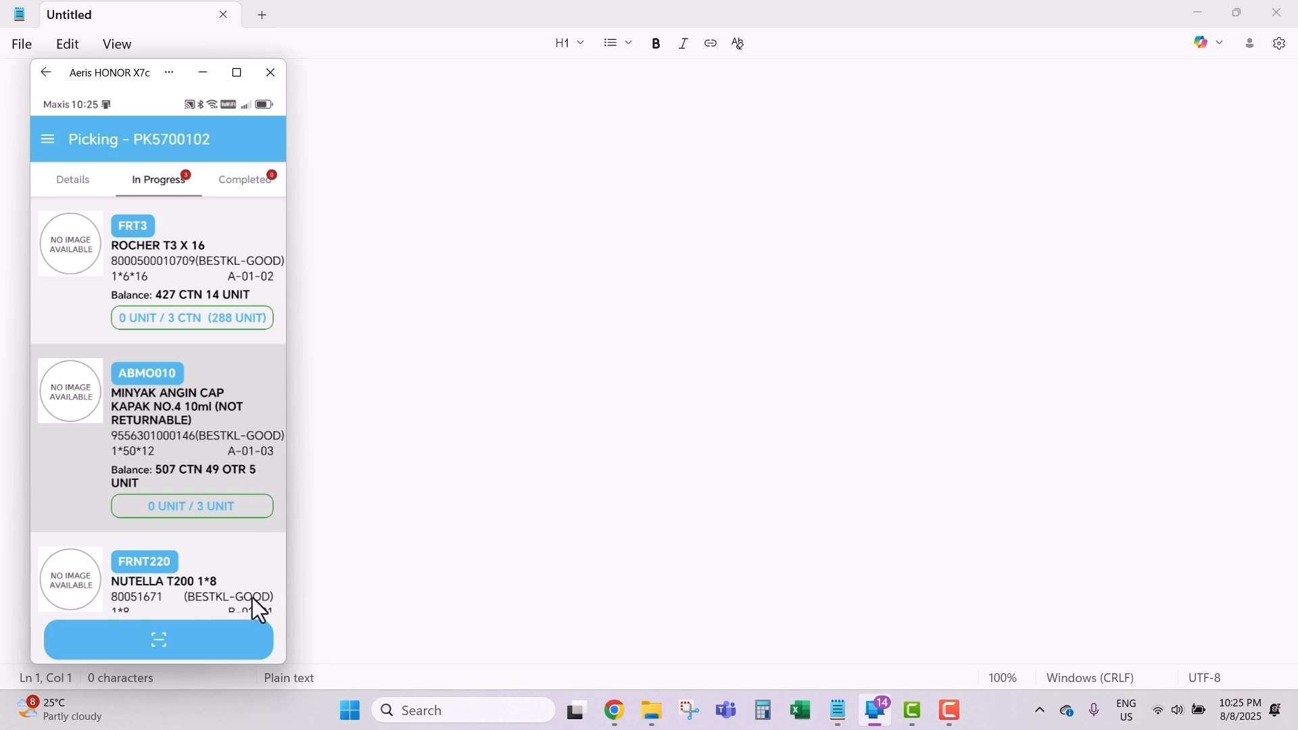
{"action": "scroll", "coordinate": [235, 575], "scroll_direction": "down", "scroll_amount": 1}
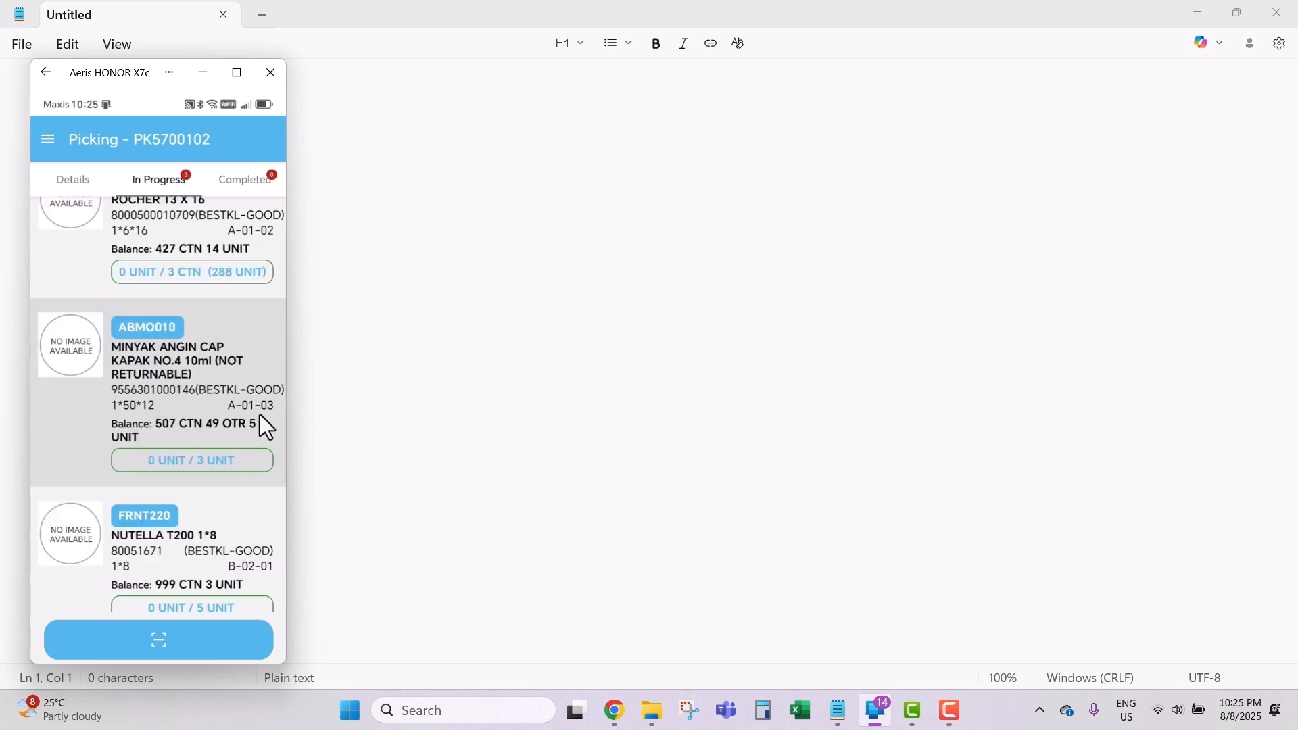
{"action": "scroll", "coordinate": [255, 278], "scroll_direction": "up", "scroll_amount": 1}
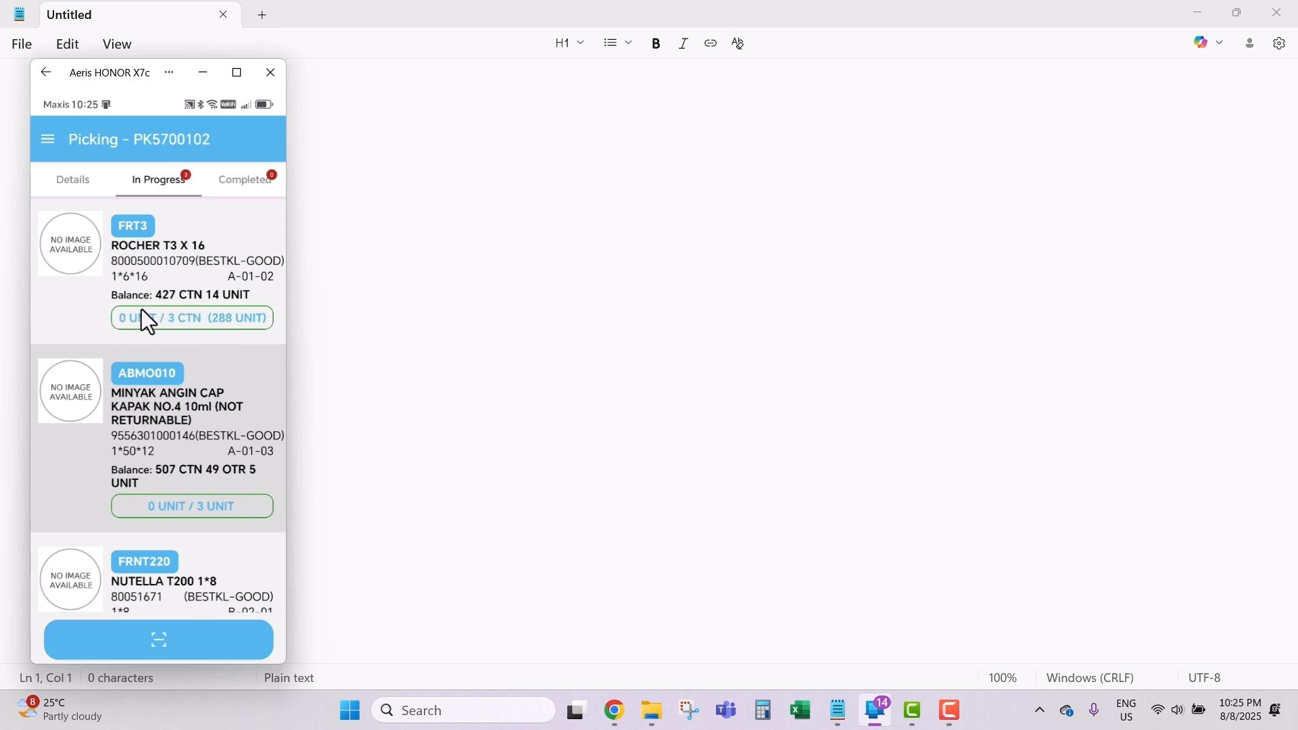
{"action": "left_click", "coordinate": [189, 262]}
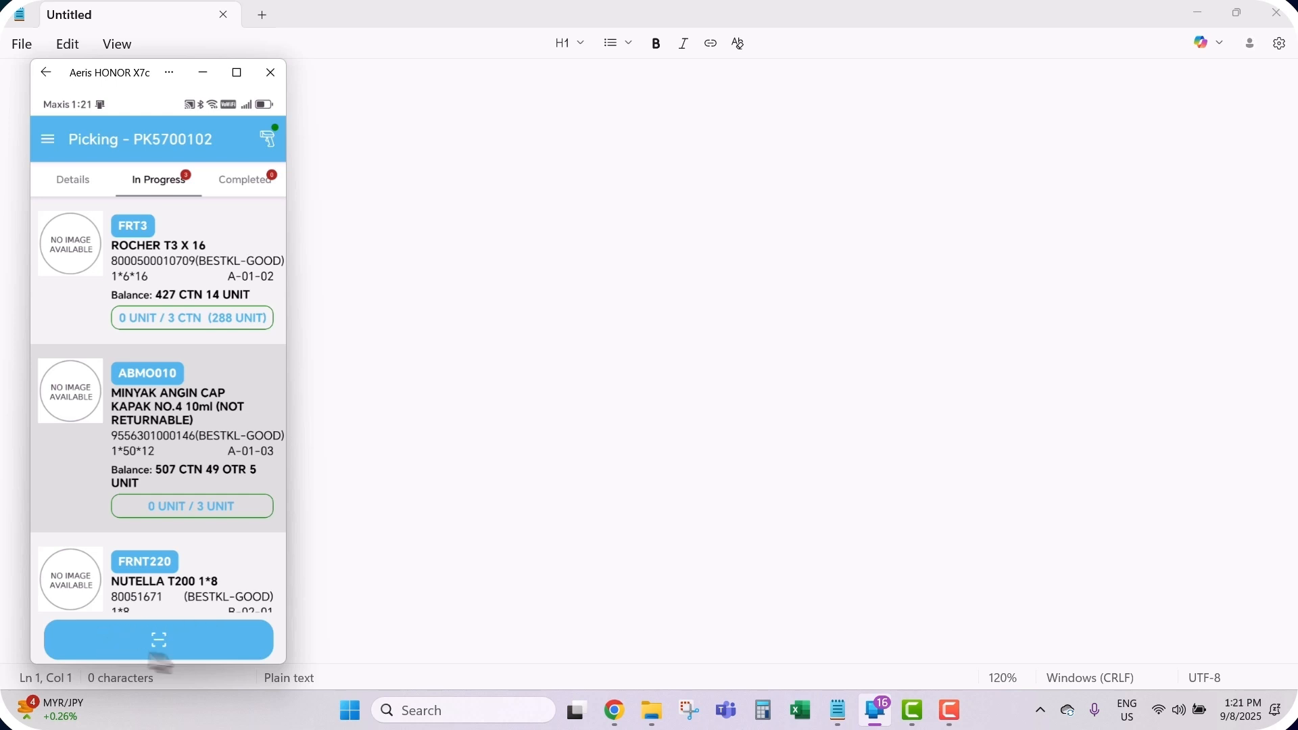
Step: Scan the FRT3 barcode, retrying after 'Item not found', so 96 units register
{"action": "left_click", "coordinate": [251, 651]}
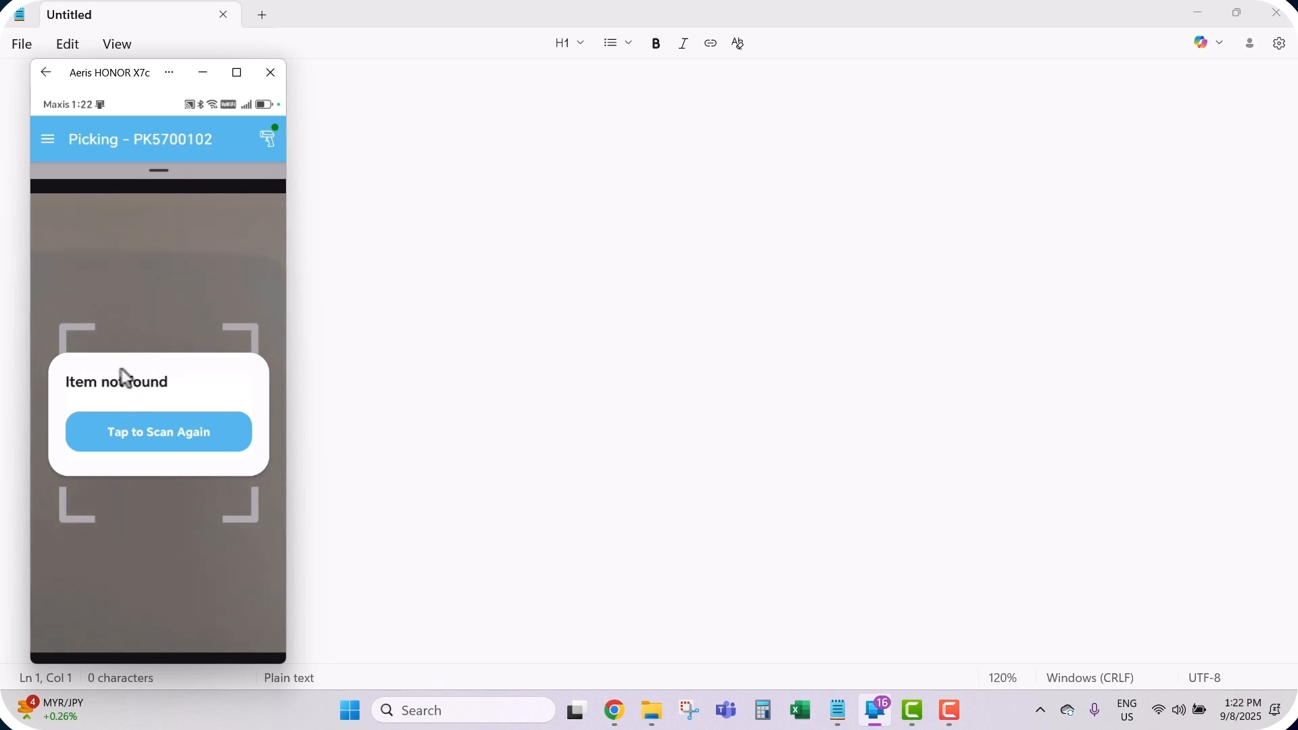
{"action": "left_click", "coordinate": [165, 425]}
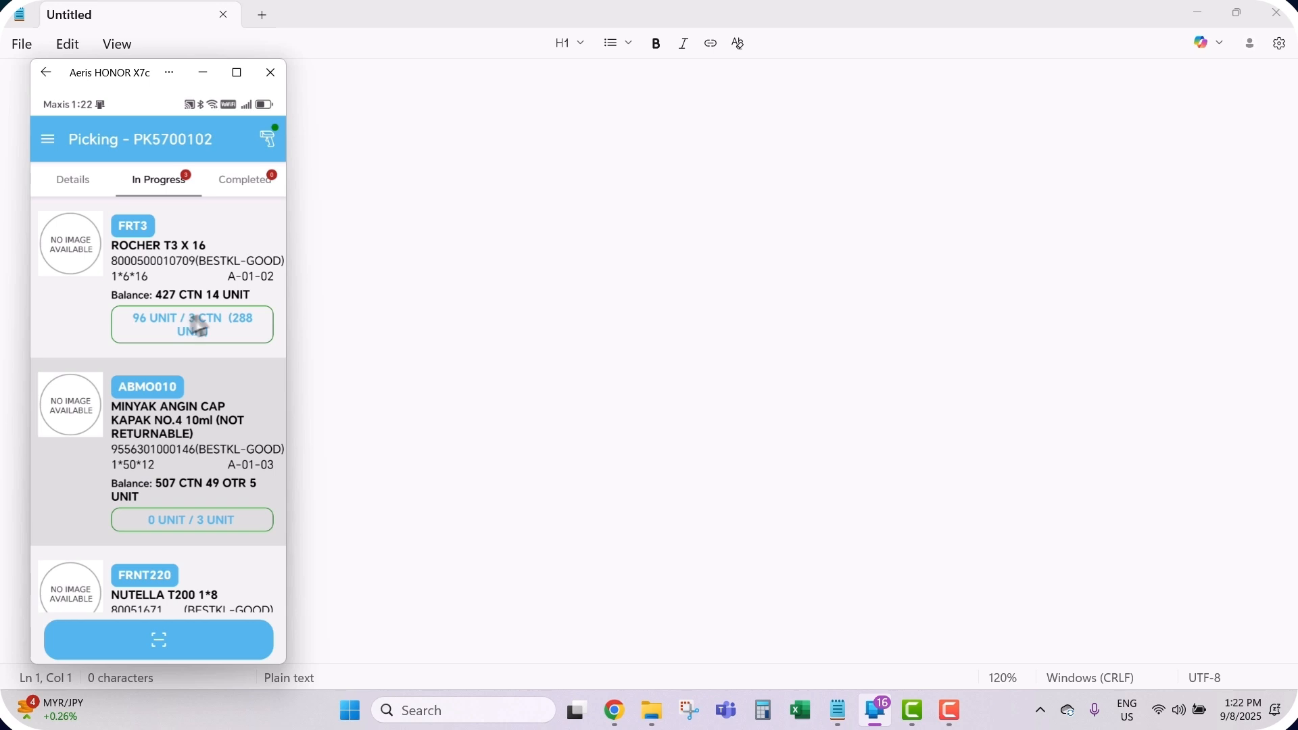
Step: Set ROCHER T3 X 16 (FRT3) picked carton quantity to 3, totalling 288 units
{"action": "left_click", "coordinate": [241, 316]}
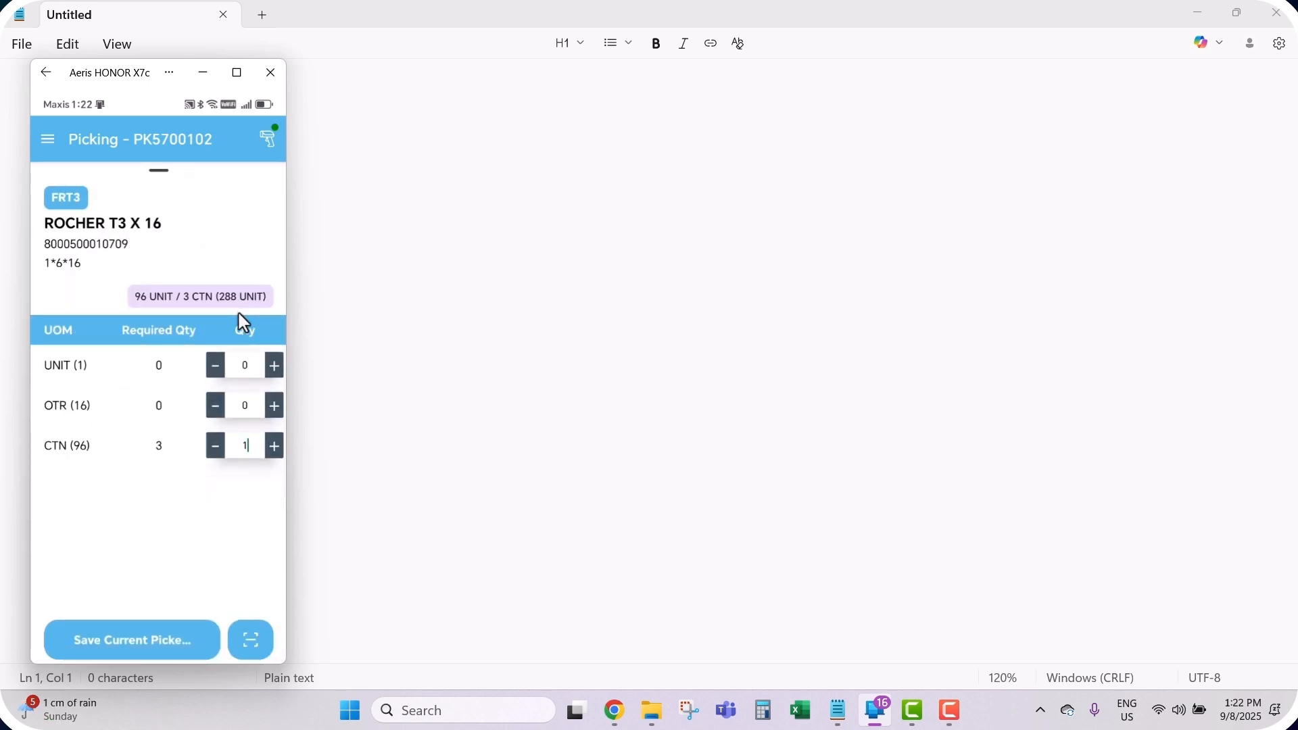
{"action": "key", "text": "BackSpace"}
{"action": "type", "text": "3"}
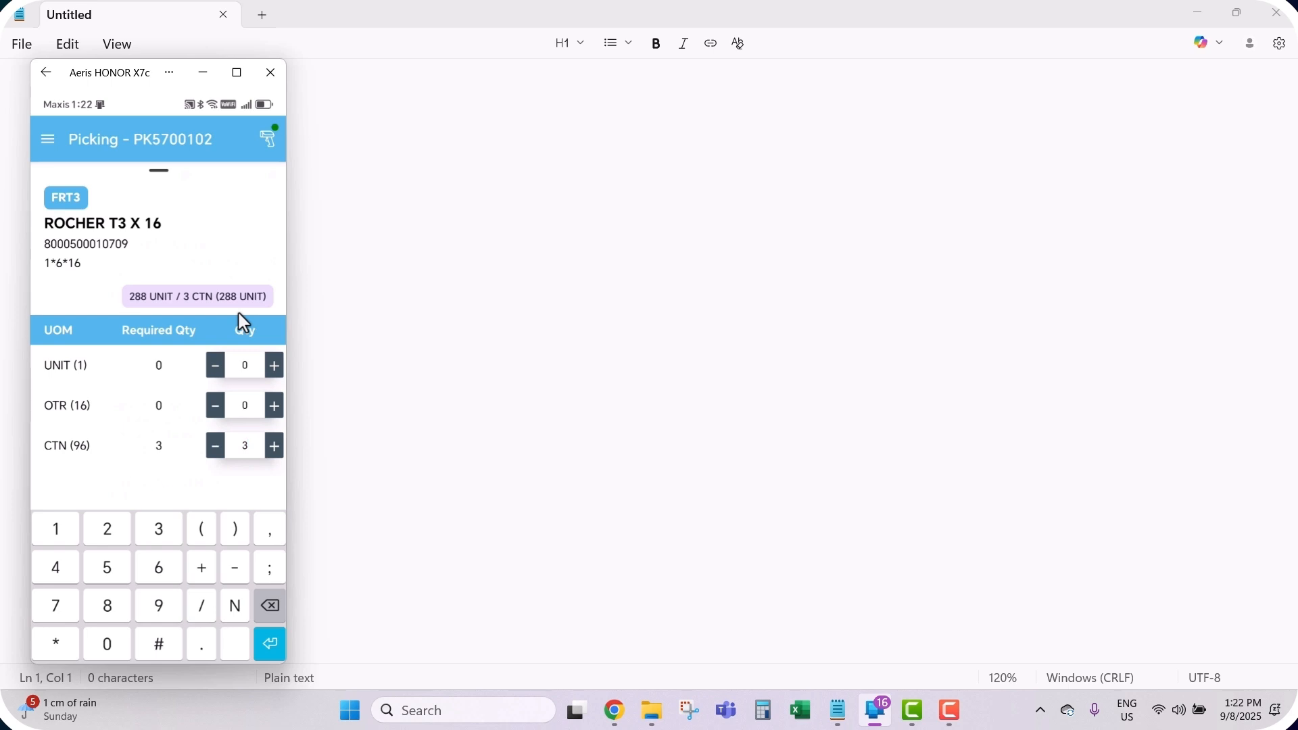
{"action": "key", "text": "Return"}
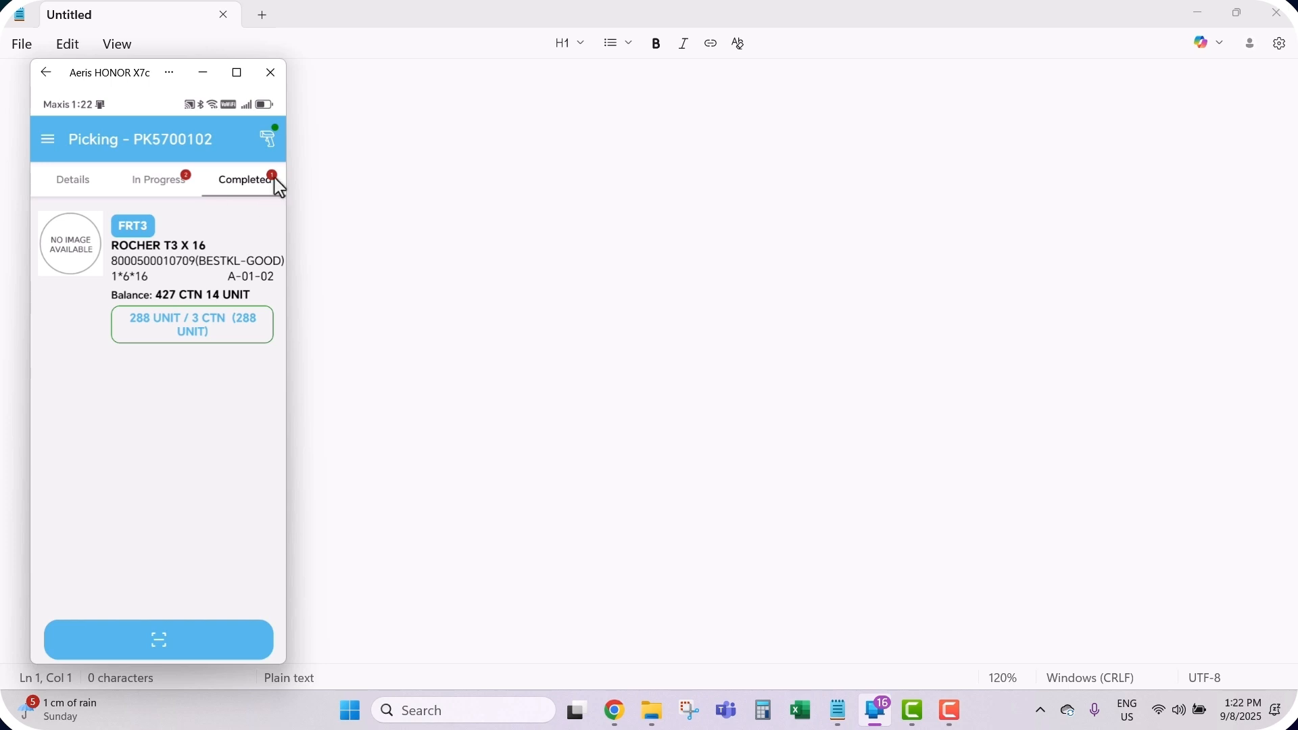
Step: Scan MINYAK ANGIN CAP (ABMO010) from In Progress and dismiss the already-fulfilled notice
{"action": "left_click", "coordinate": [151, 183]}
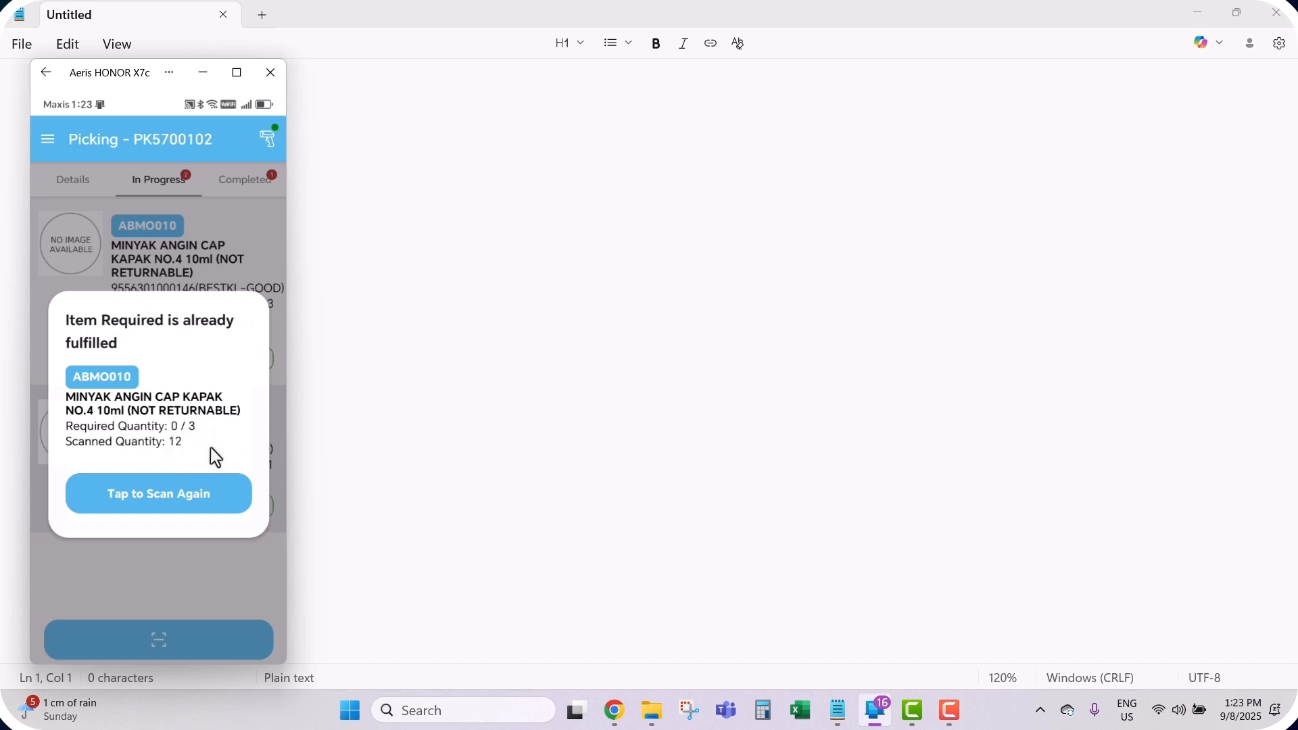
{"action": "left_click", "coordinate": [177, 492]}
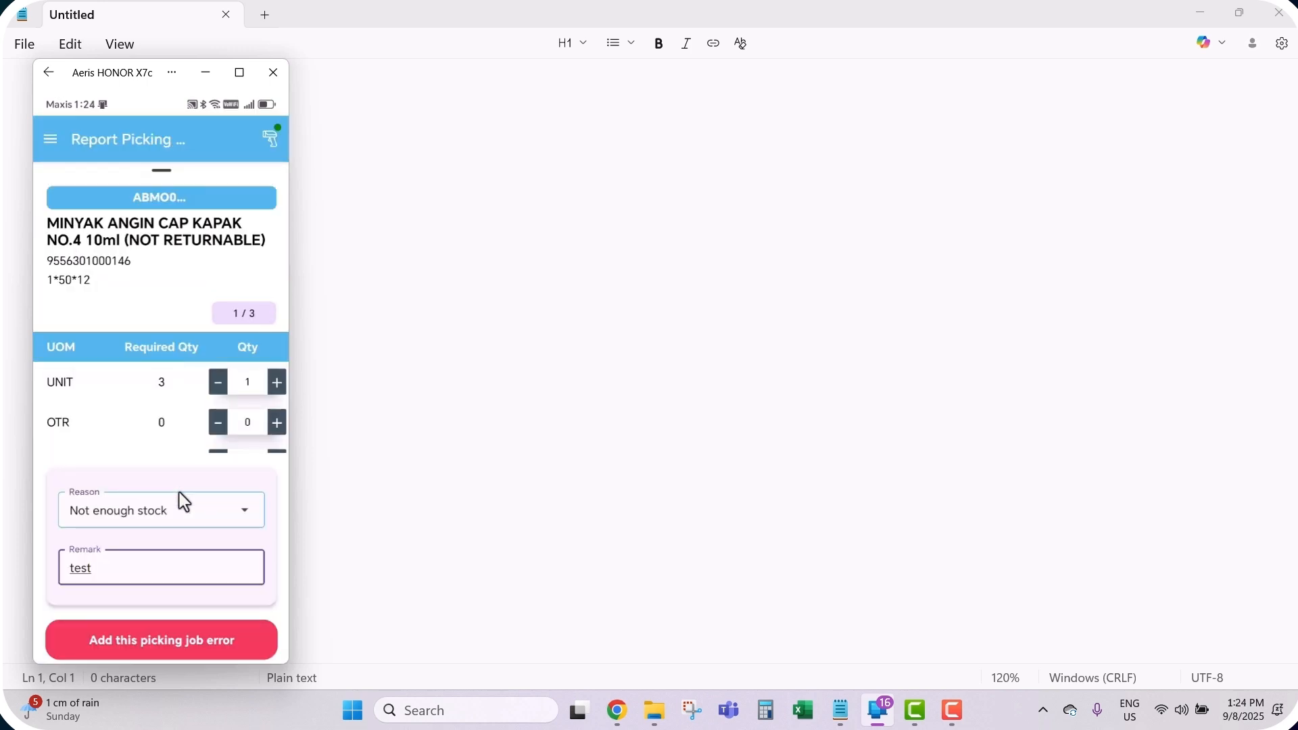
Step: Confirm ABMO010's picking-error report: 1 UNIT, reason 'Not enough stock', remark 'test'
{"action": "left_click", "coordinate": [238, 428]}
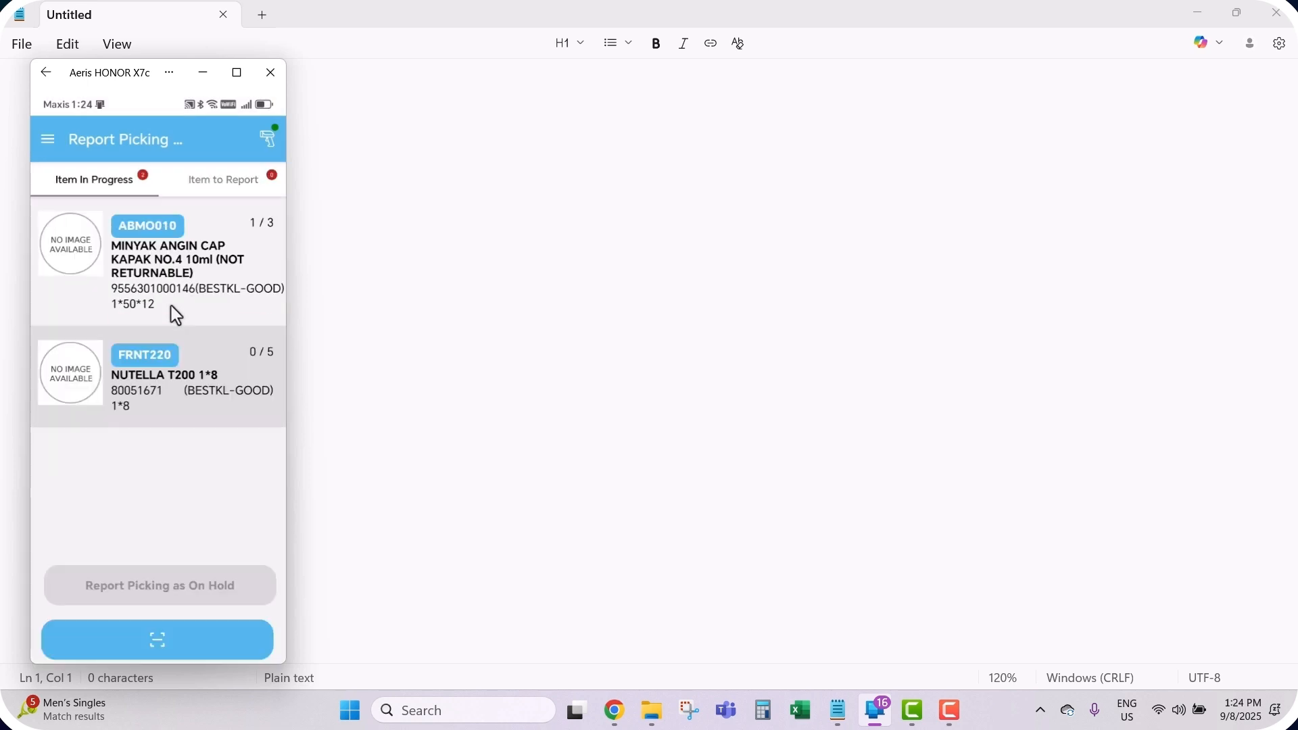
Step: Report the MINYAK ANGIN CAP shortage, put picking PK5700102 on hold, and return to the web page
{"action": "left_click", "coordinate": [117, 289]}
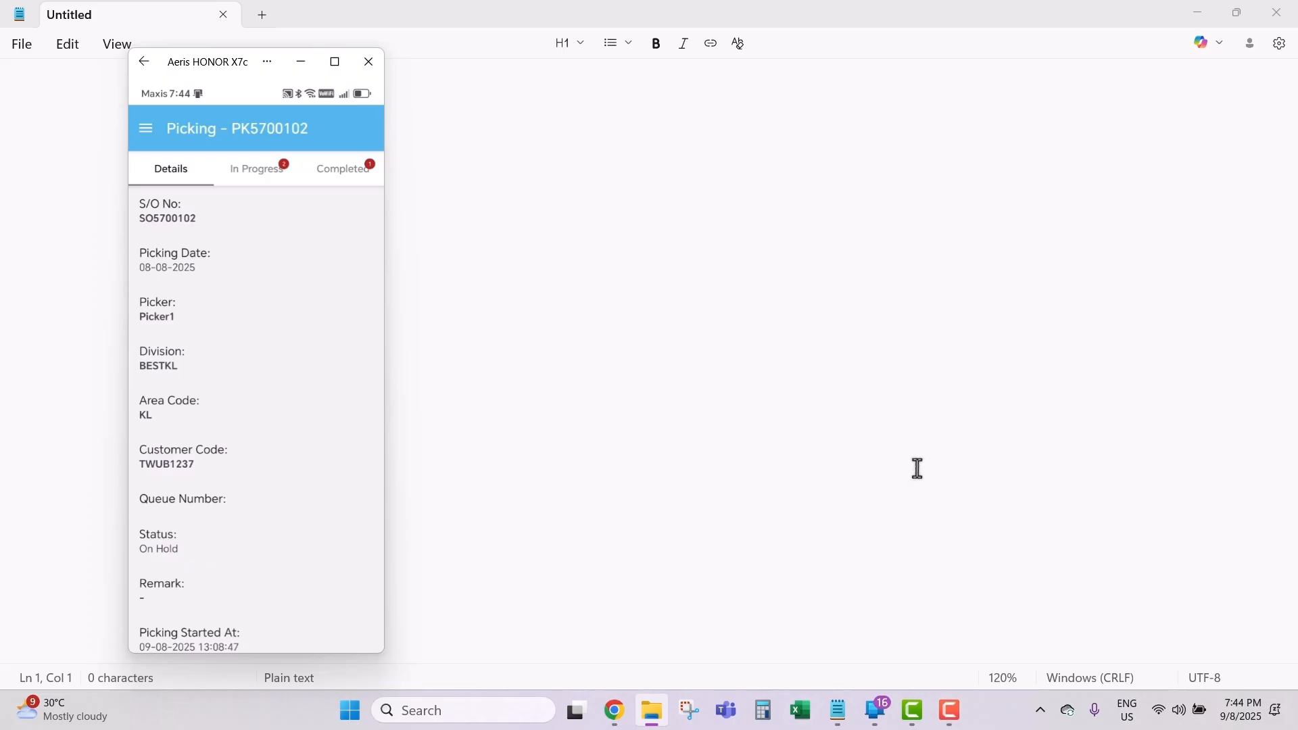
{"action": "left_click", "coordinate": [616, 713]}
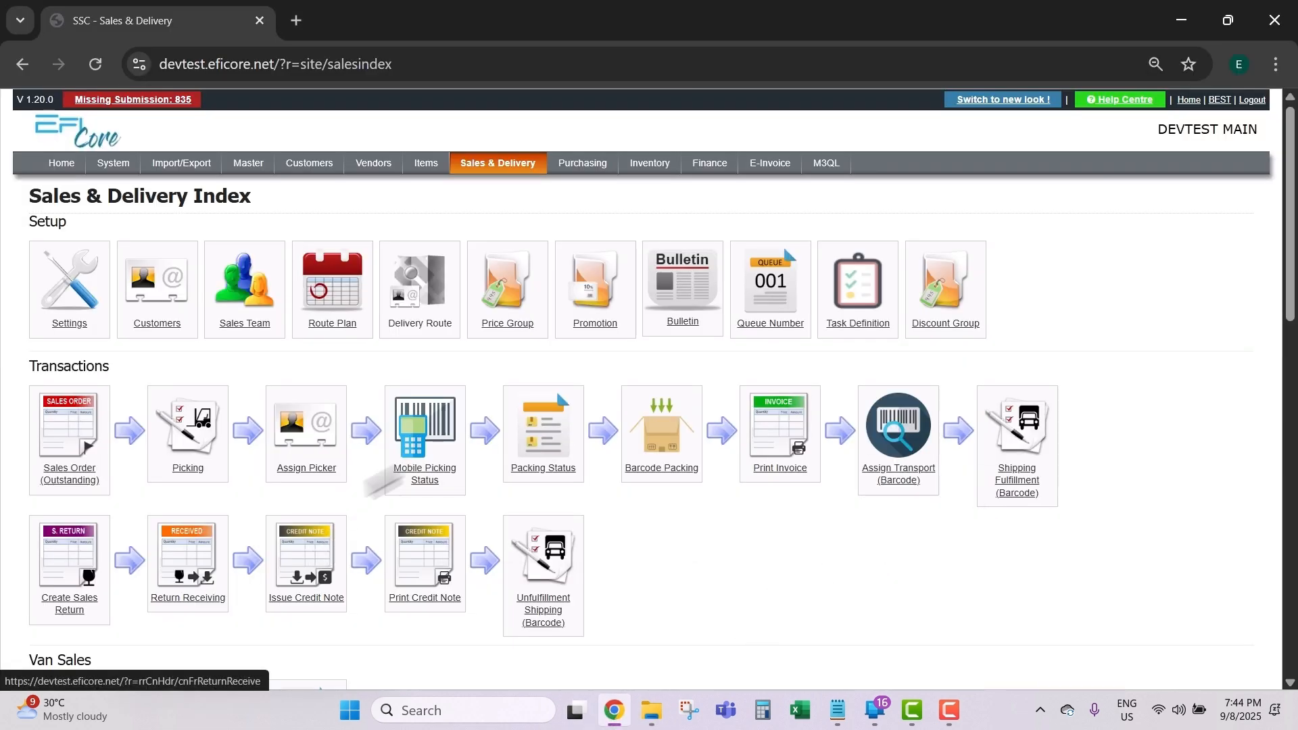
Step: From Mobile Picking Status, view the status details of WIP picking PK5700082
{"action": "left_click", "coordinate": [424, 440]}
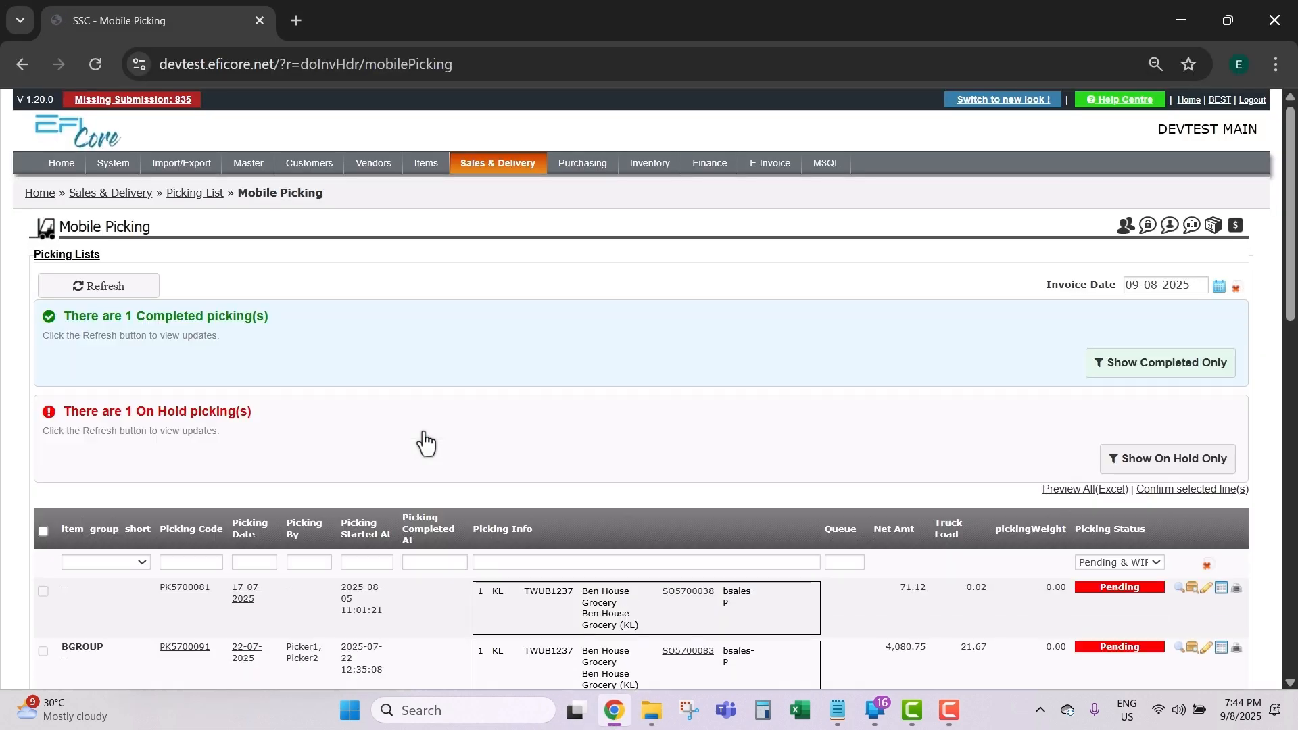
{"action": "scroll", "coordinate": [487, 432], "scroll_direction": "down", "scroll_amount": 4}
{"action": "scroll", "coordinate": [485, 428], "scroll_direction": "down", "scroll_amount": 2}
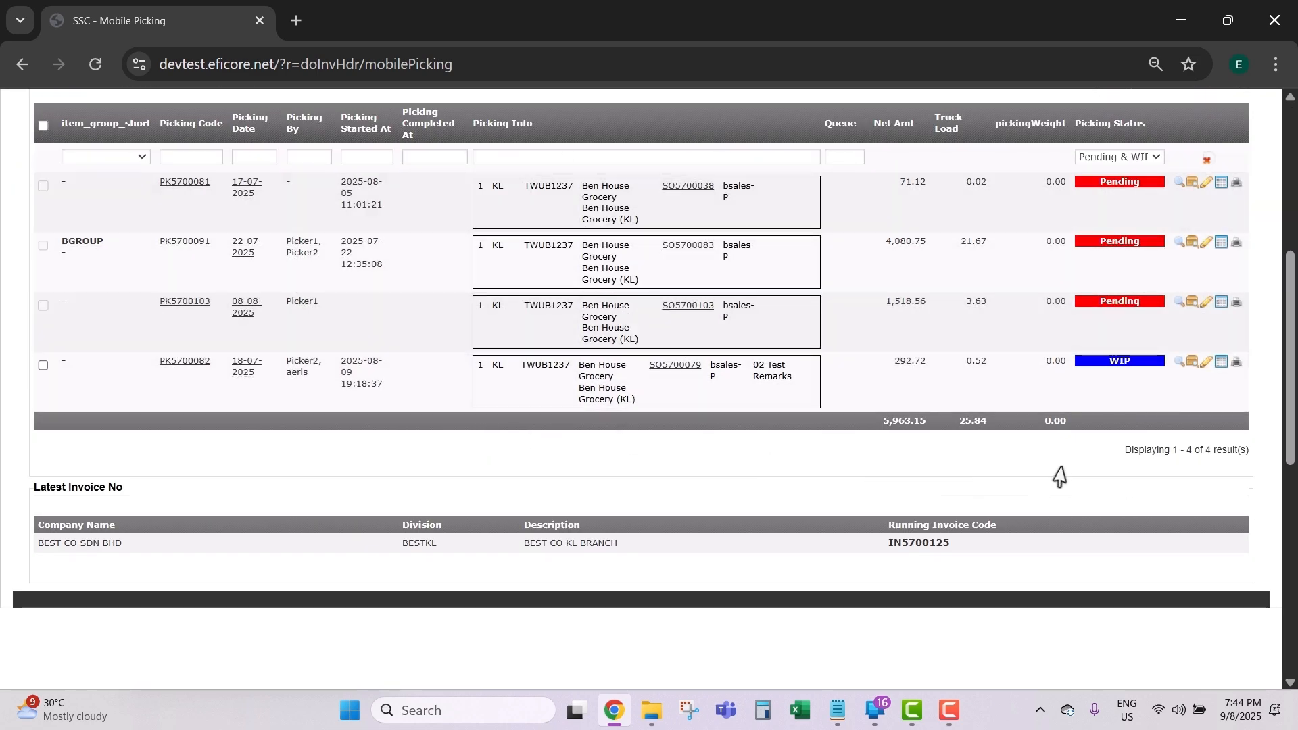
{"action": "left_click", "coordinate": [1180, 366]}
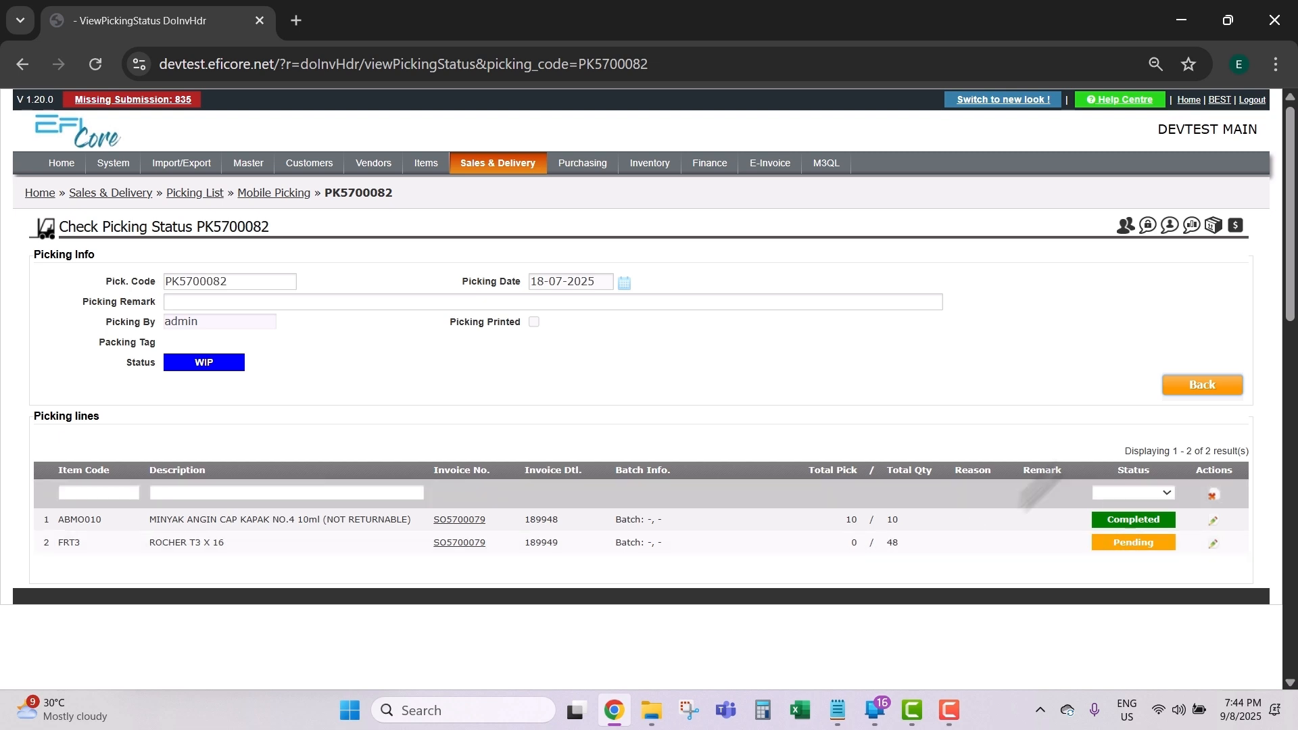
Step: Show only on-hold pickings and view the status details of PK5700102
{"action": "left_click", "coordinate": [1198, 386]}
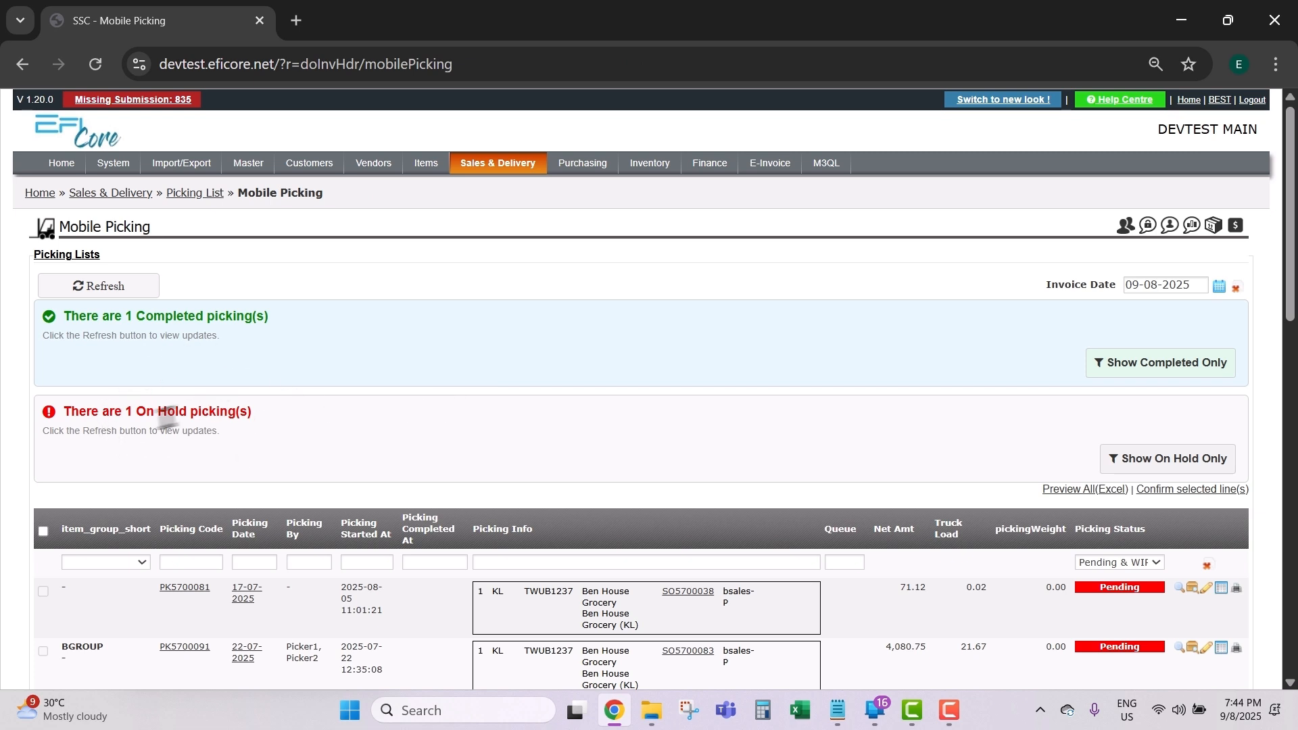
{"action": "left_click", "coordinate": [1183, 474]}
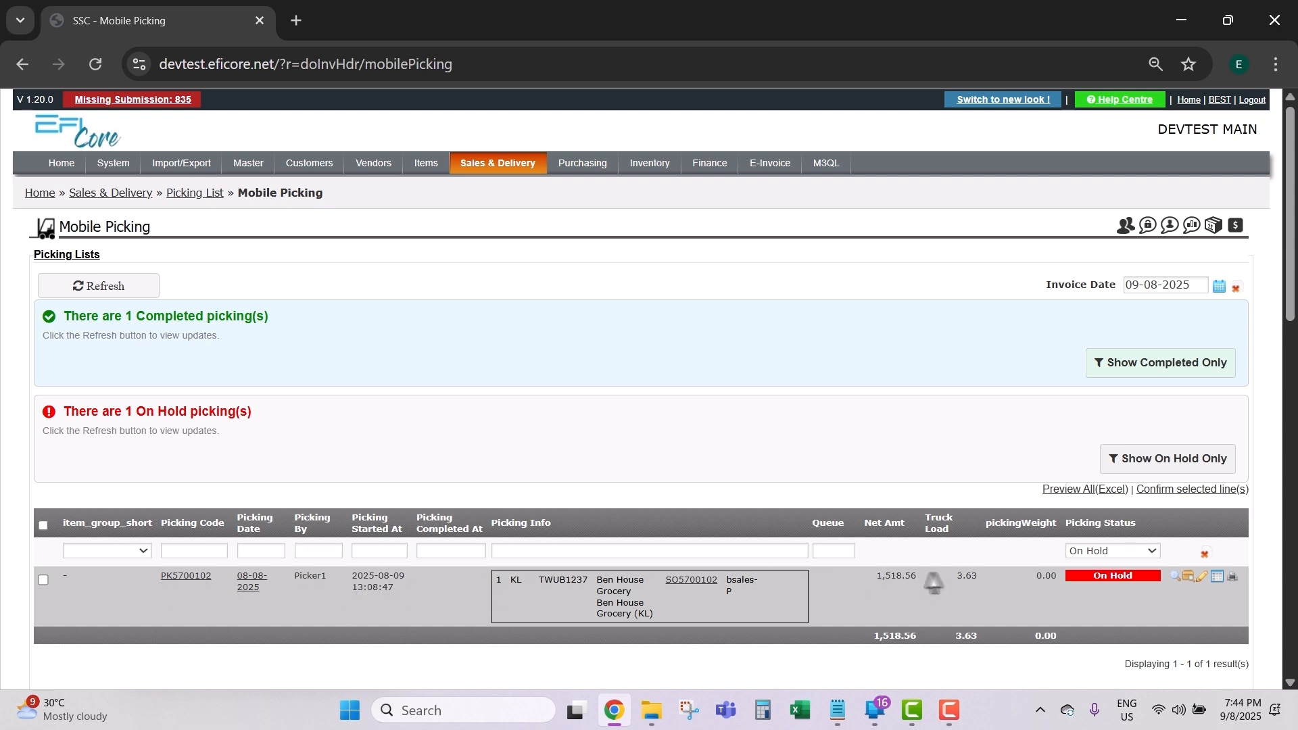
{"action": "left_click", "coordinate": [1177, 576]}
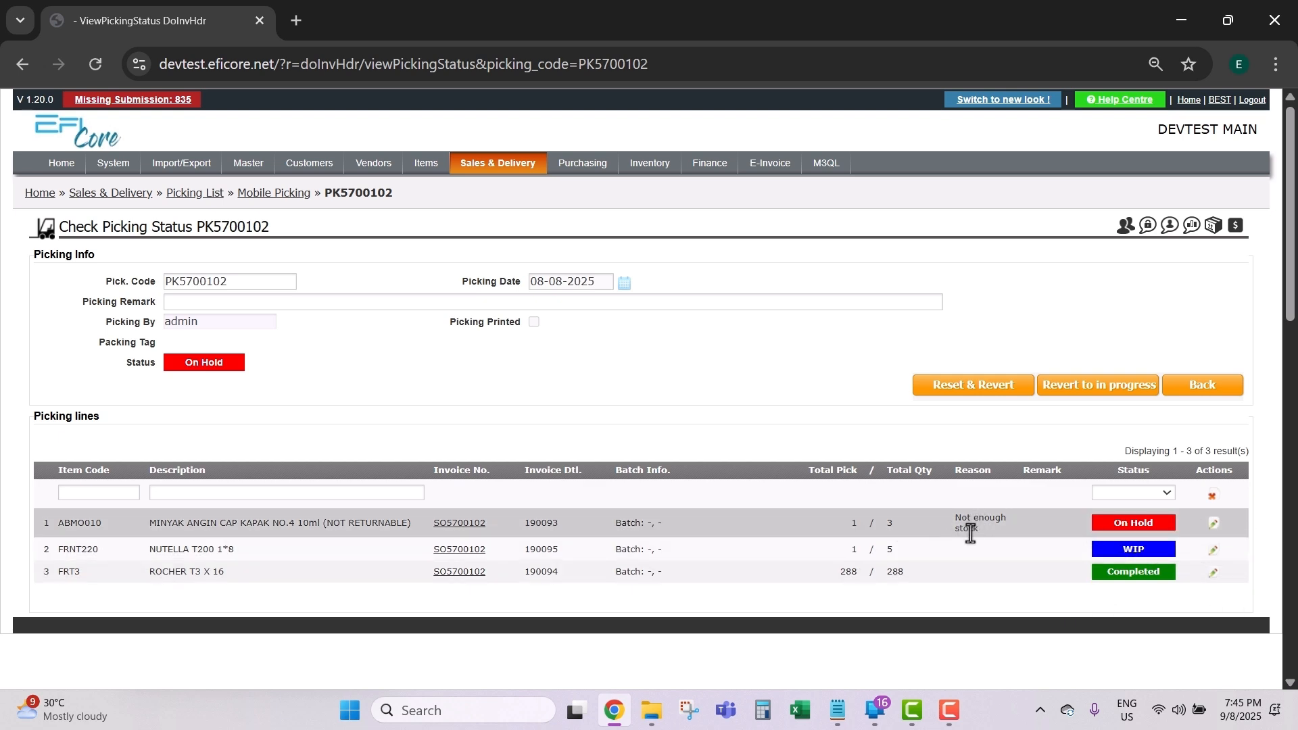
Step: Change the ABMO010 (MINYAK ANGIN CAP) invoice quantity from 3 to 1 and update it
{"action": "left_click", "coordinate": [1213, 525]}
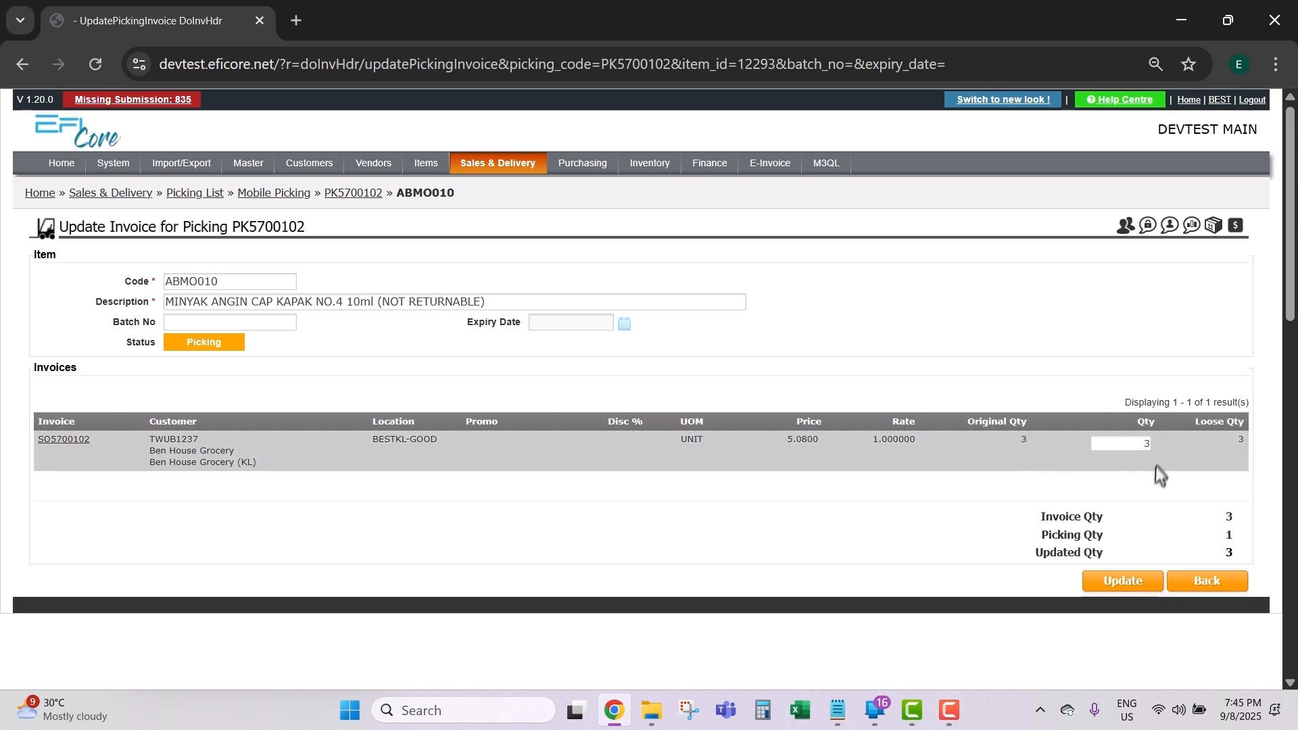
{"action": "double_click", "coordinate": [1145, 443]}
{"action": "type", "text": "1"}
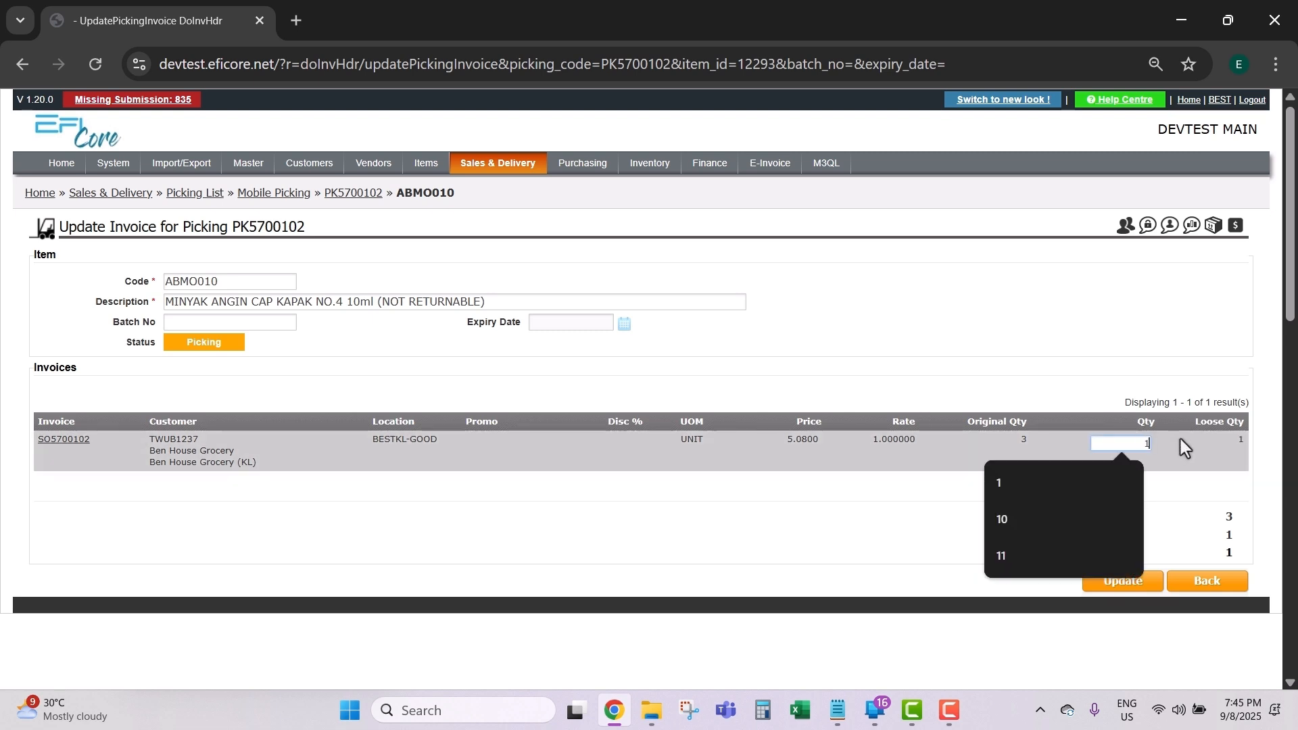
{"action": "left_click", "coordinate": [892, 527]}
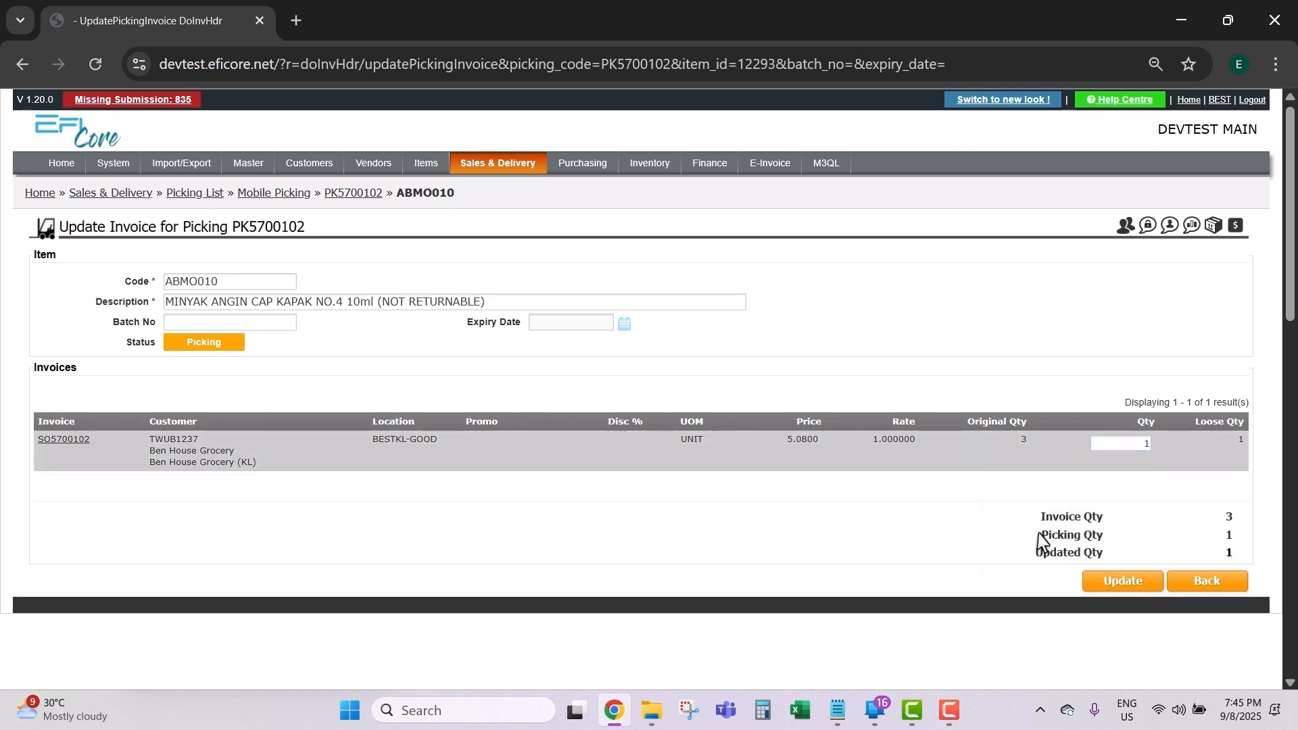
{"action": "left_click", "coordinate": [1119, 583]}
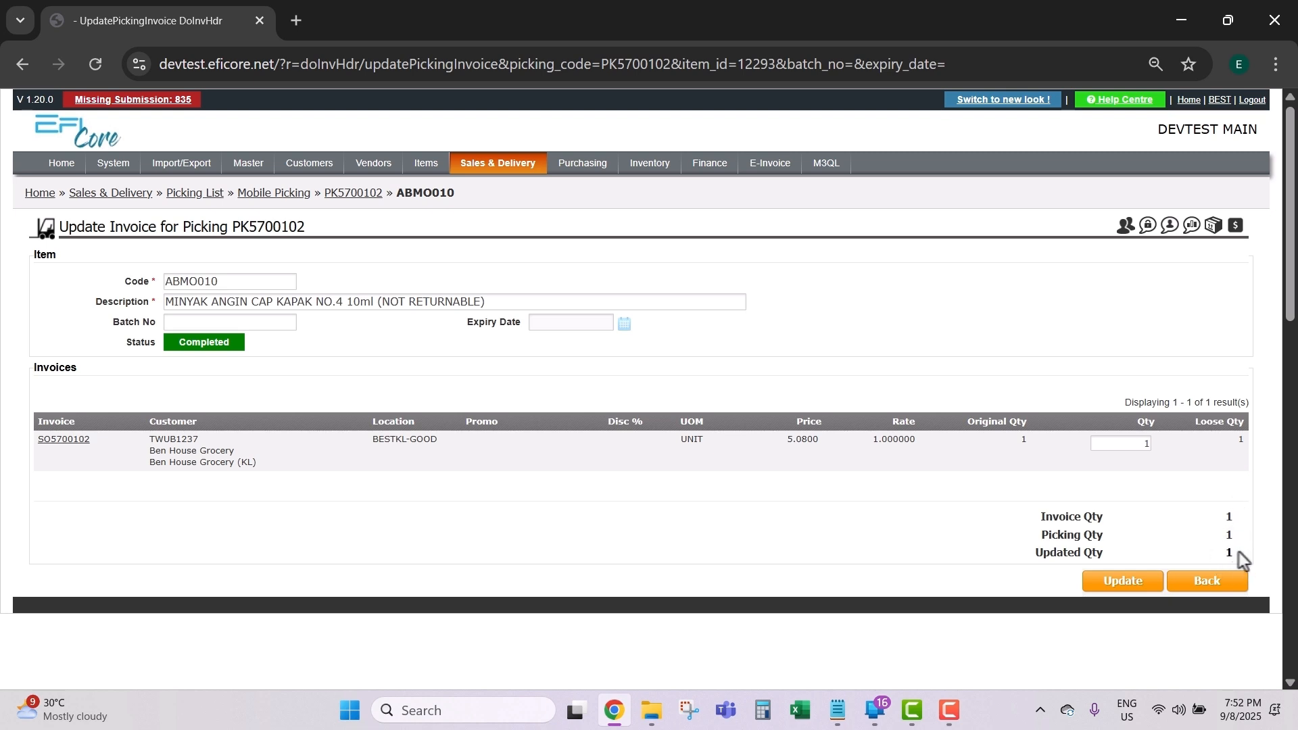
{"action": "left_click", "coordinate": [1210, 586]}
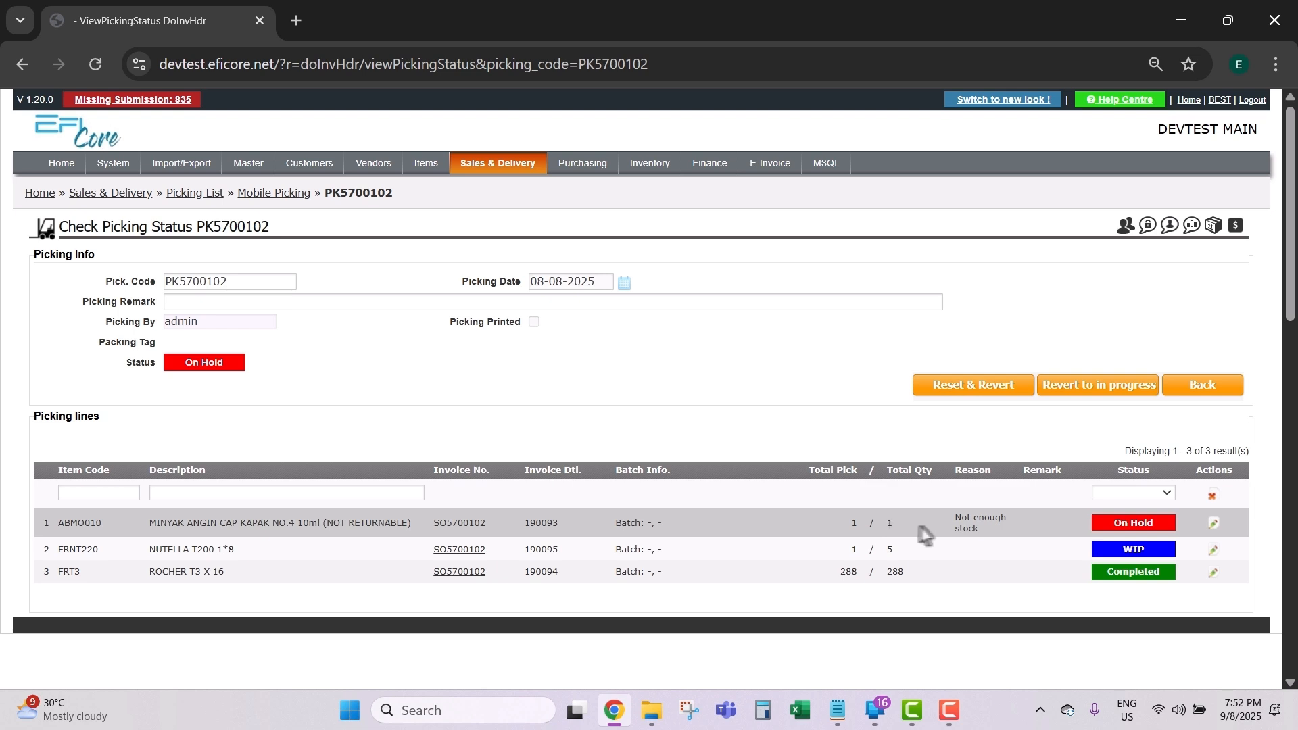
Step: Revert PK5700102 to in progress, keeping the quantities already picked
{"action": "left_click", "coordinate": [1078, 401]}
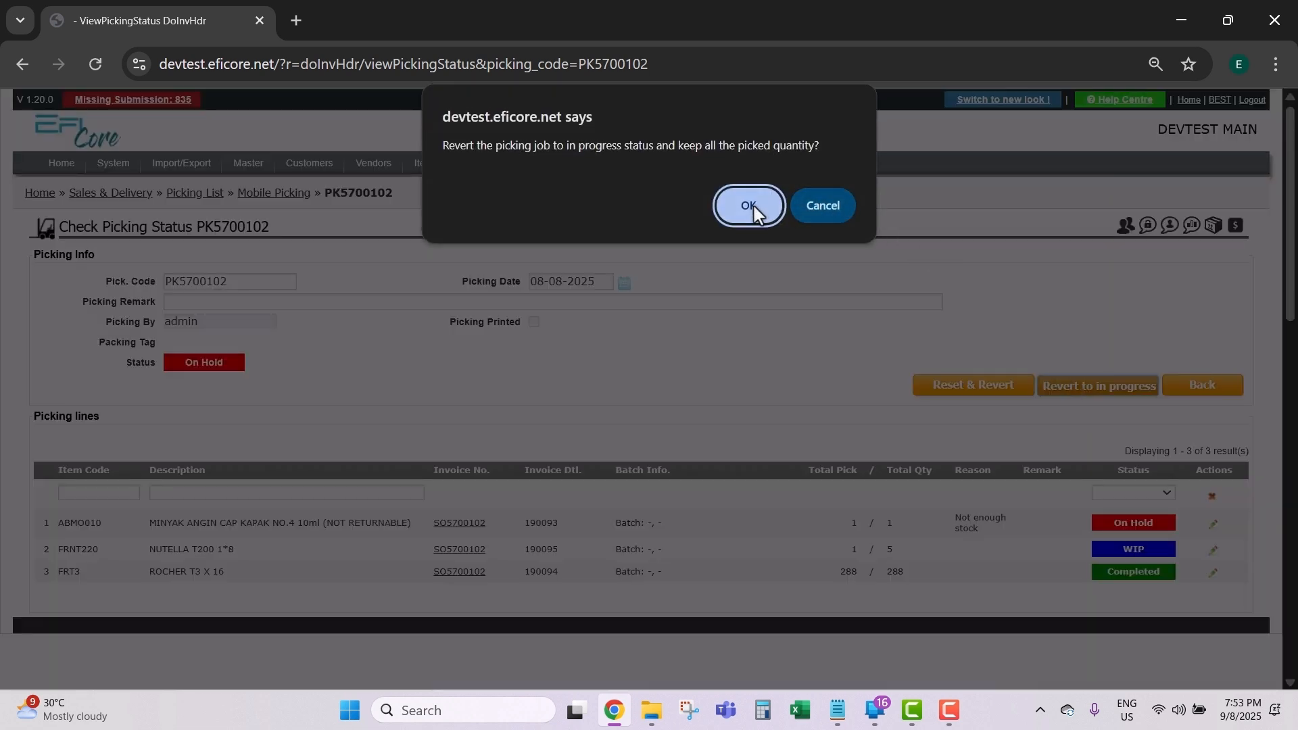
{"action": "left_click", "coordinate": [749, 206]}
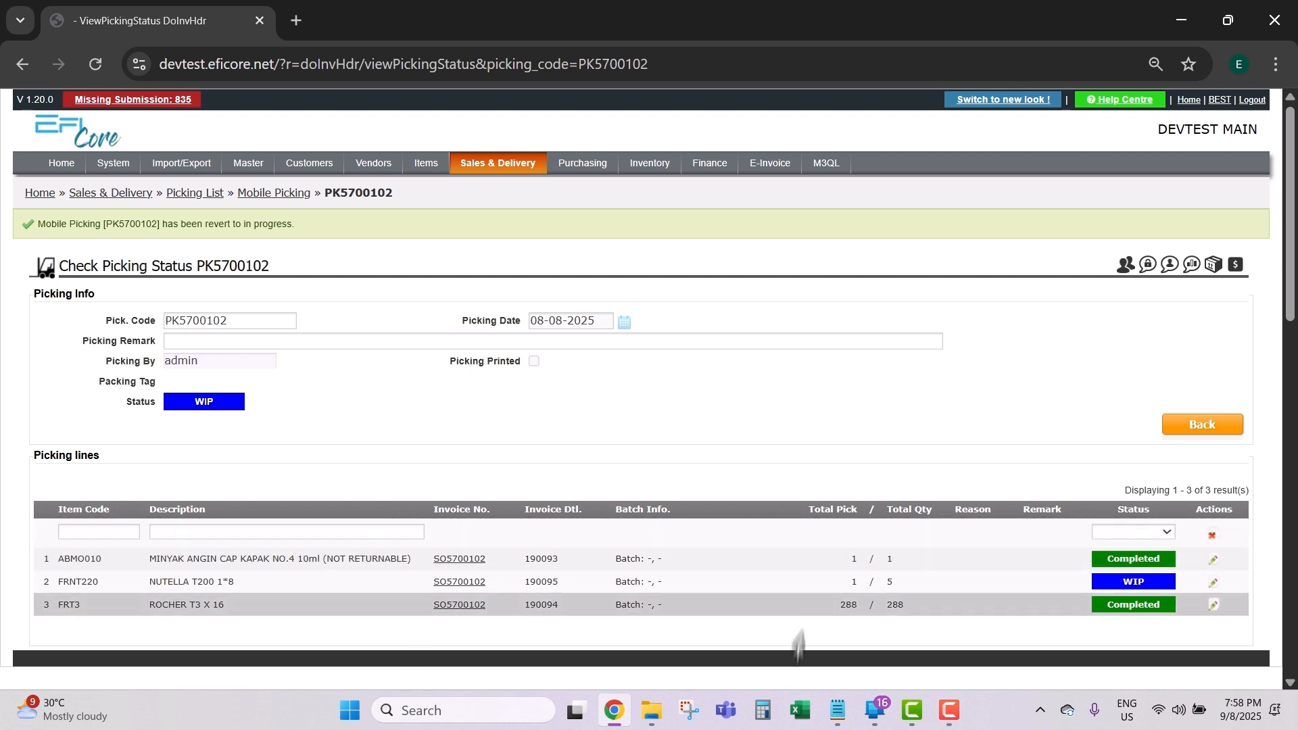
{"action": "left_click", "coordinate": [877, 711]}
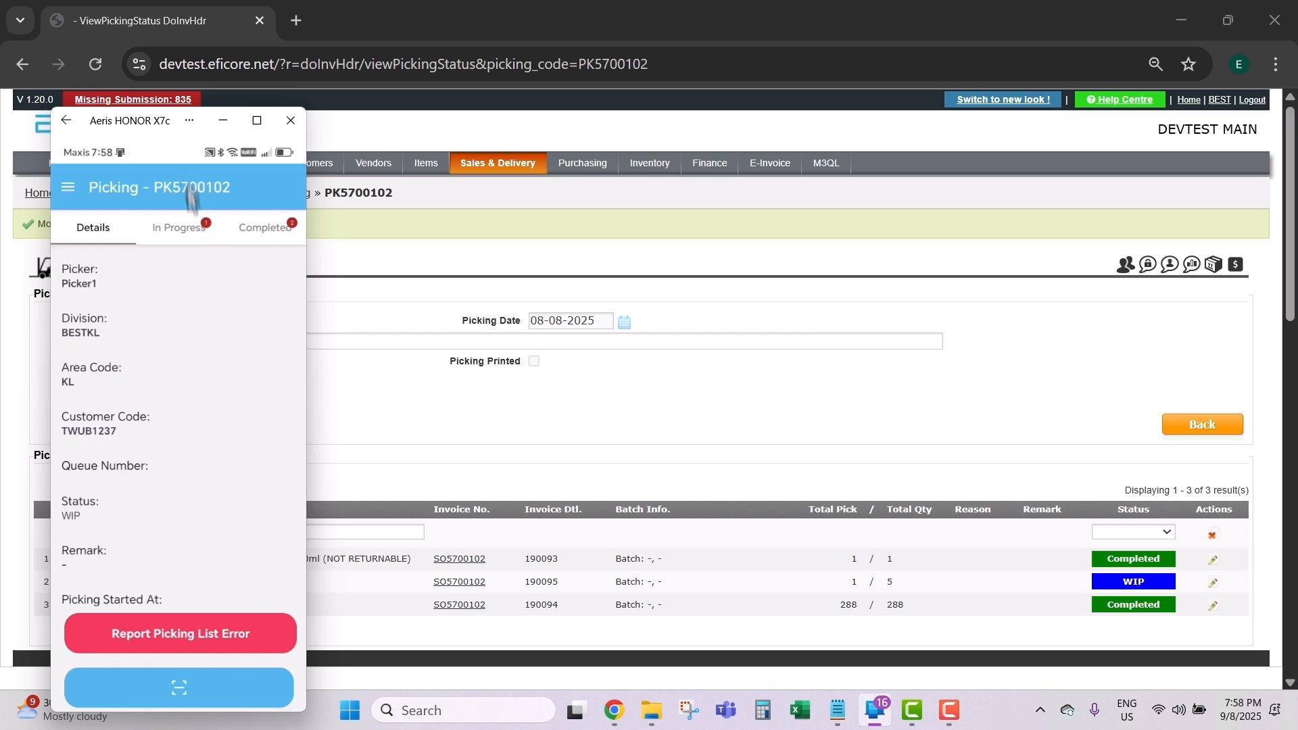
Step: Check the In Progress and Completed item lists until NUTELLA T200 shows 5 of 5 picked
{"action": "left_click", "coordinate": [178, 228]}
{"action": "left_click", "coordinate": [261, 227]}
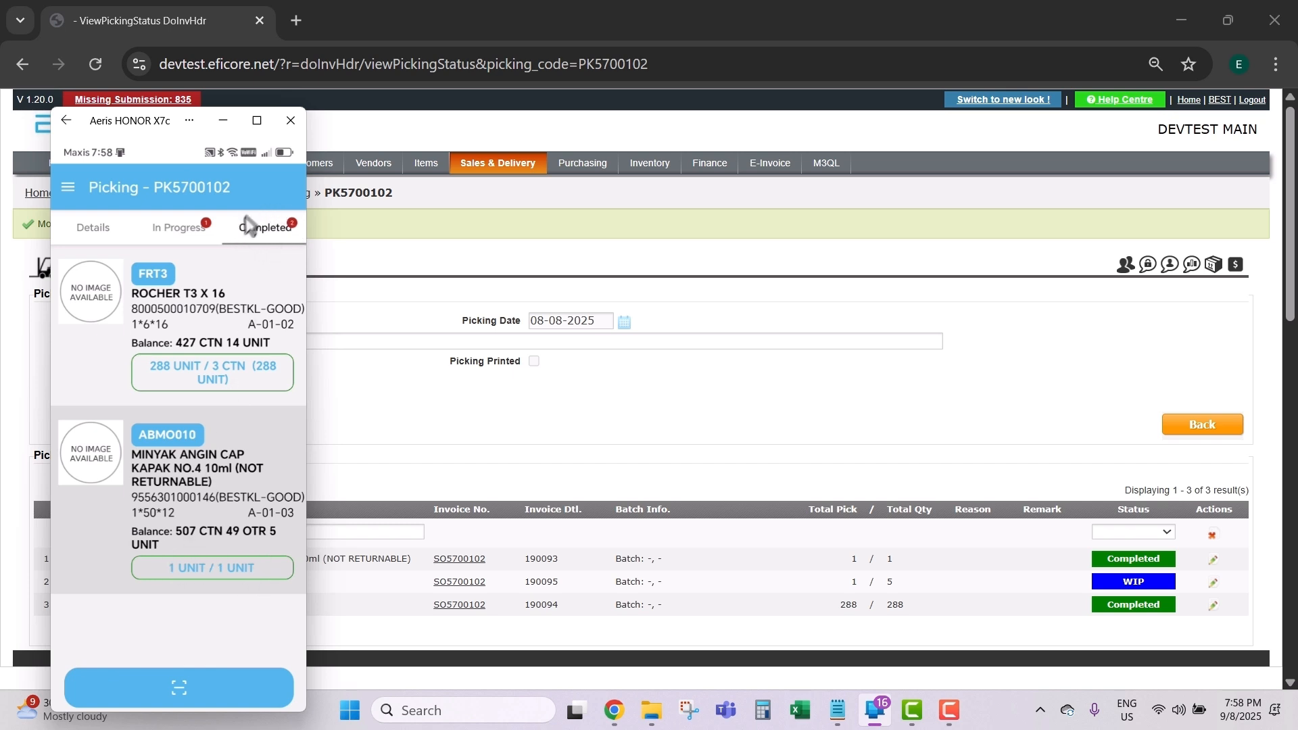
{"action": "left_click", "coordinate": [156, 238]}
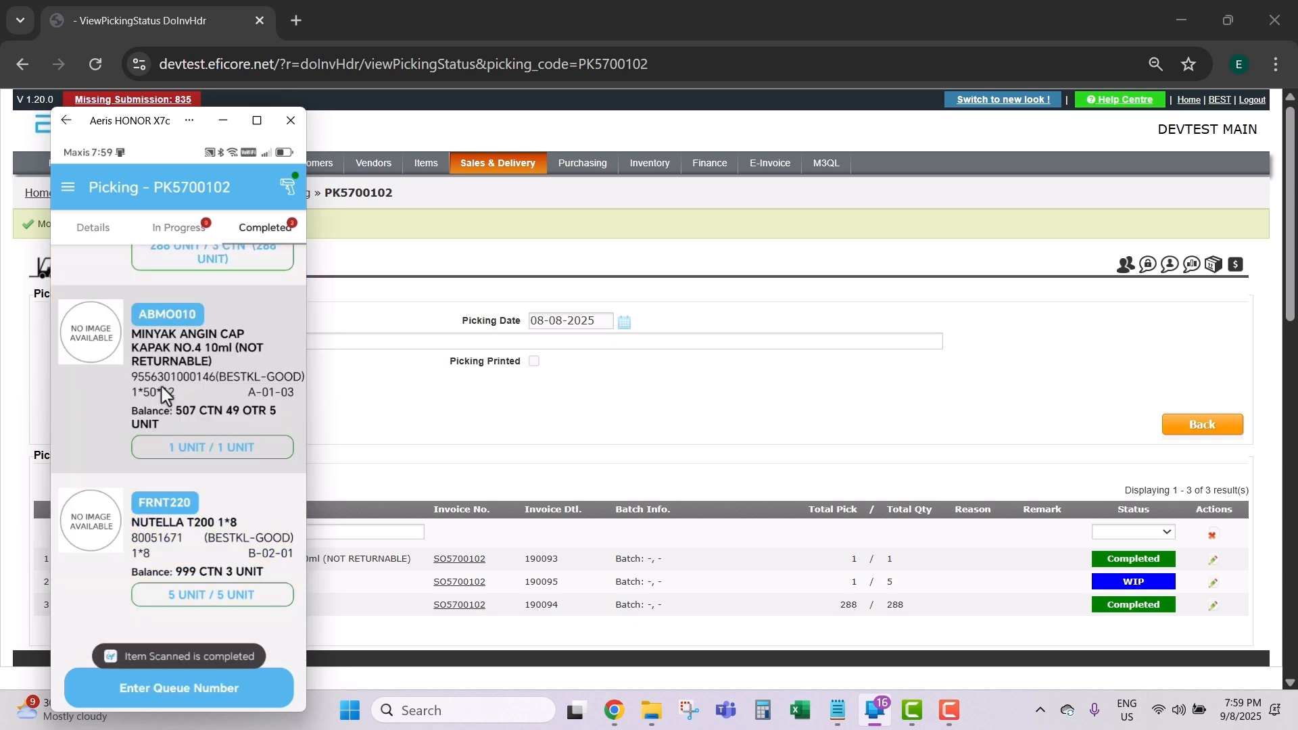
{"action": "scroll", "coordinate": [238, 348], "scroll_direction": "up", "scroll_amount": 3}
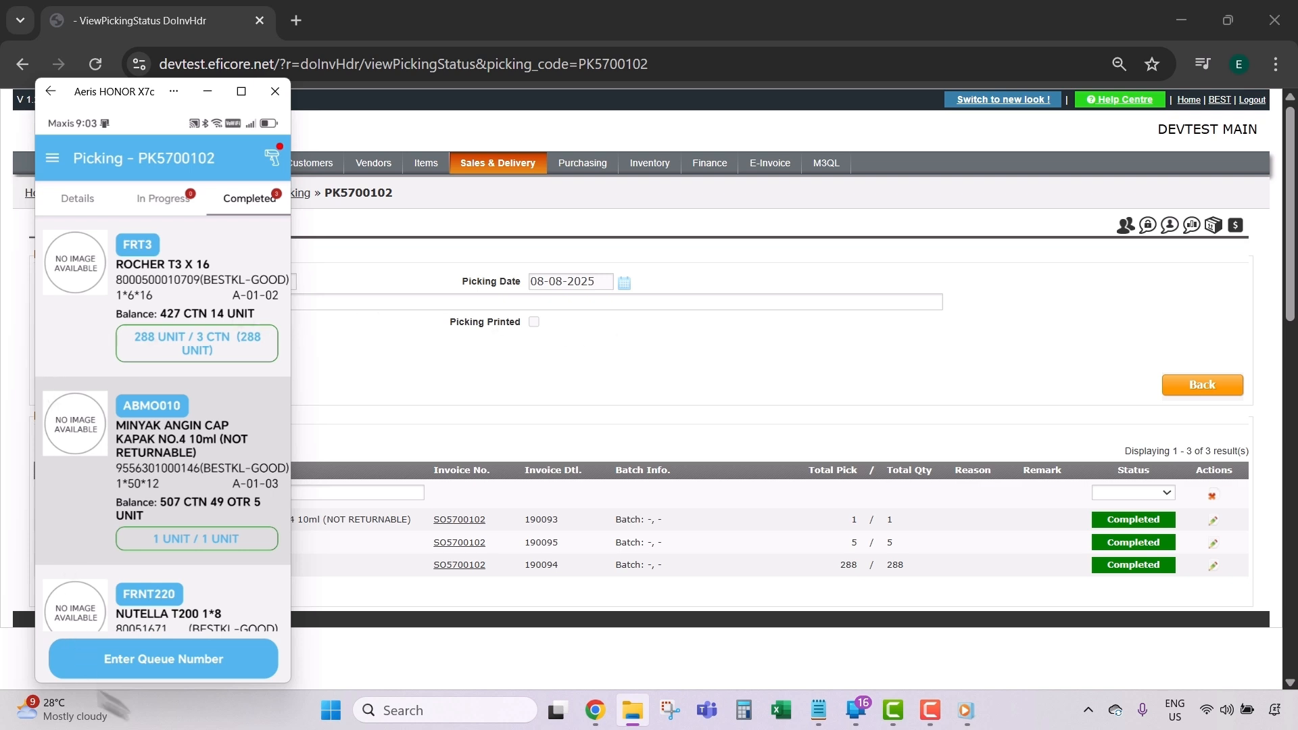
Step: Enter queue number Q3 and mark picking PK5700102 as completed
{"action": "left_click", "coordinate": [155, 630]}
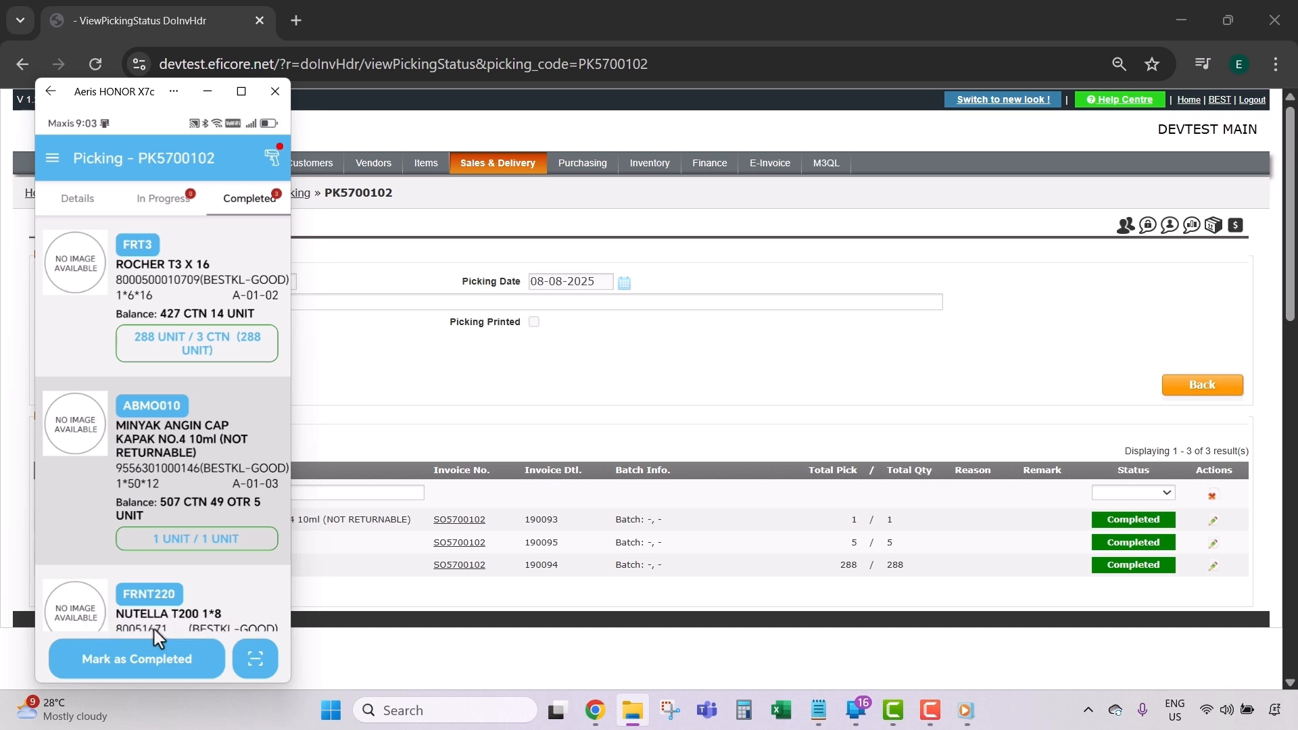
{"action": "left_click", "coordinate": [76, 202]}
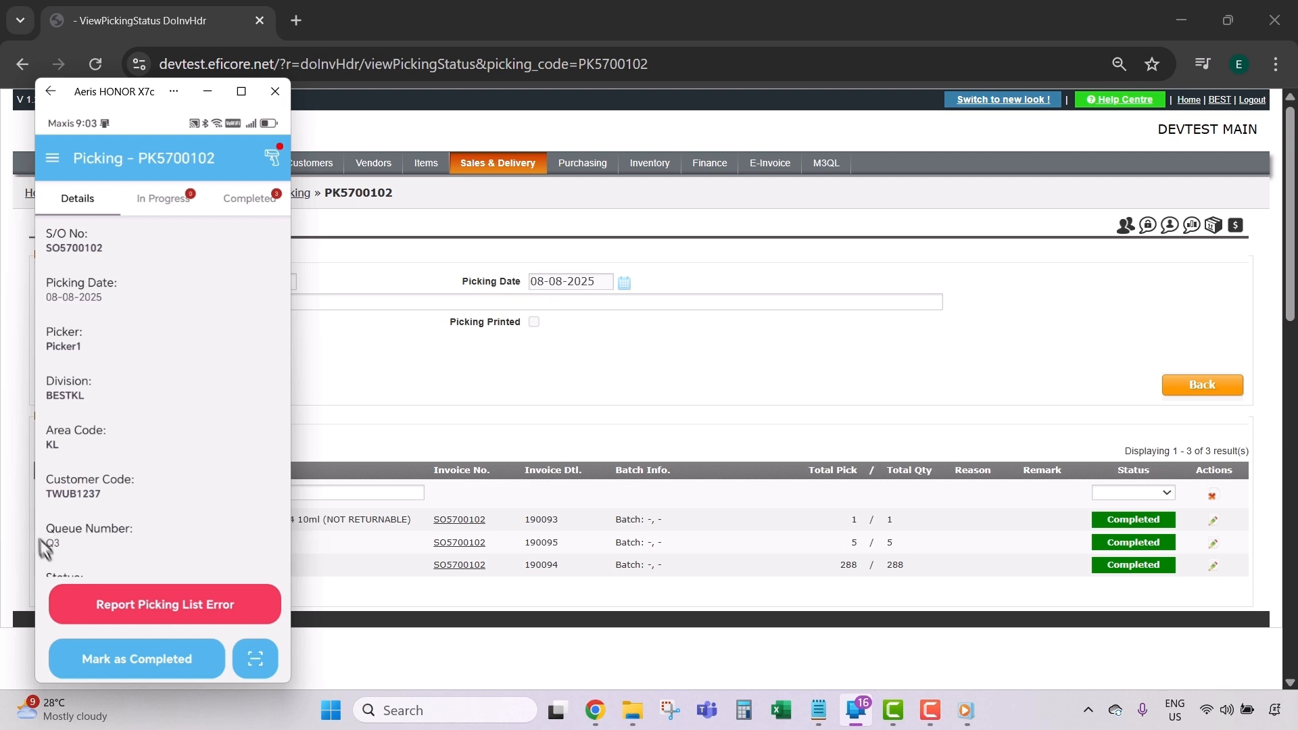
{"action": "left_click_drag", "start_coordinate": [100, 545], "coordinate": [77, 441]}
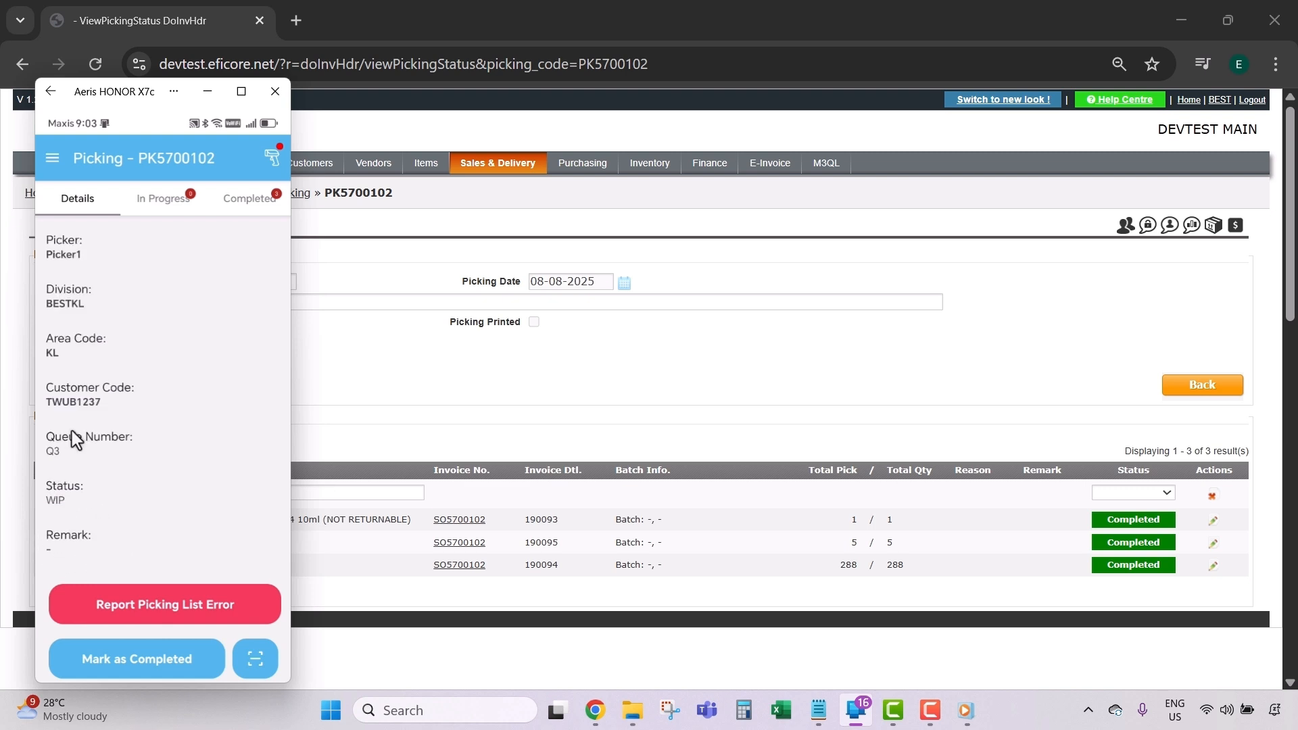
{"action": "left_click", "coordinate": [128, 667]}
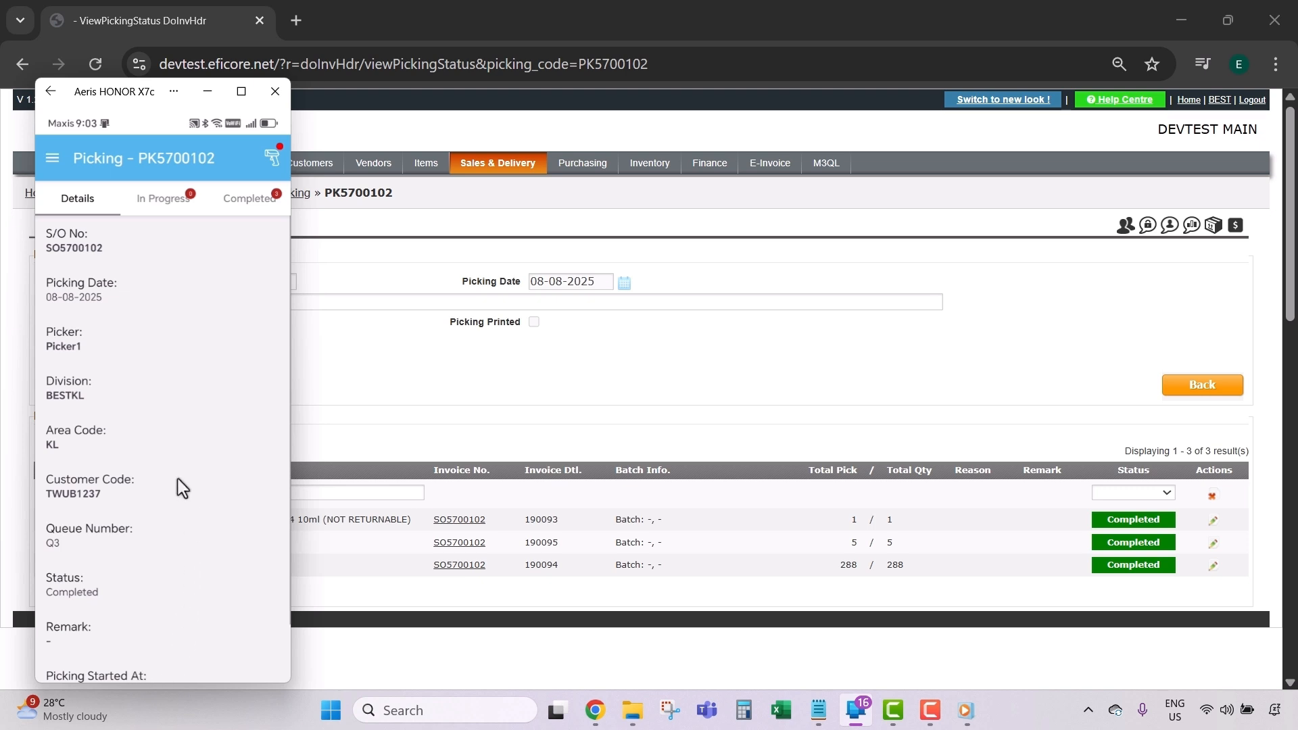
{"action": "scroll", "coordinate": [181, 486], "scroll_direction": "down", "scroll_amount": 1}
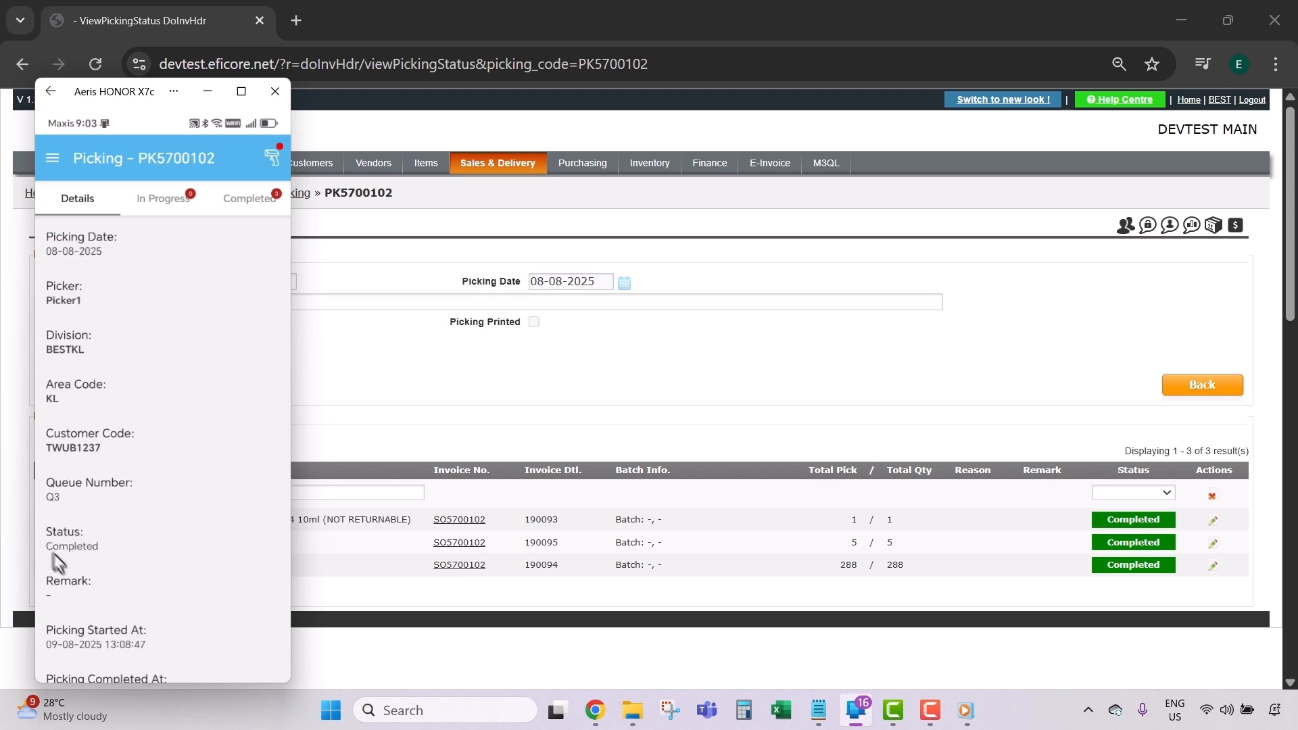
{"action": "scroll", "coordinate": [148, 568], "scroll_direction": "down", "scroll_amount": 1}
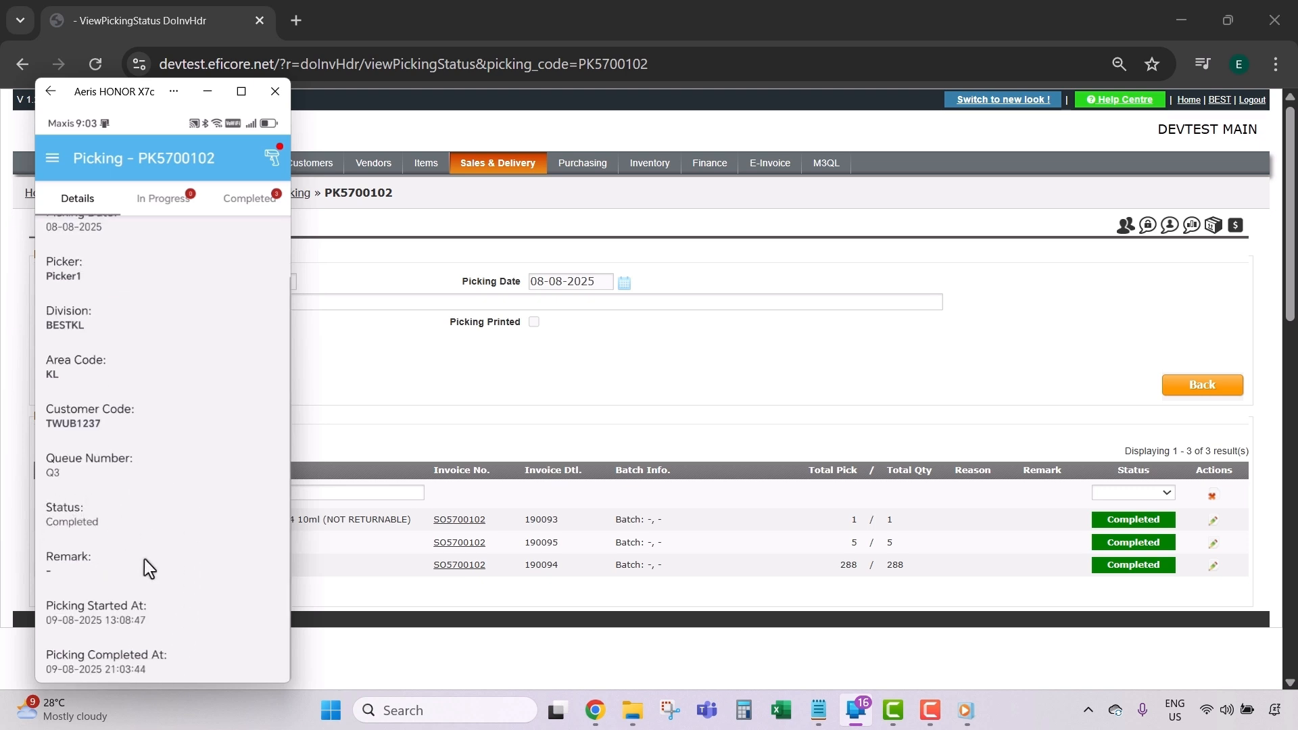
Step: Check PK5700102 in the app's Completed pickings, then open the web Sales & Delivery Index
{"action": "left_click", "coordinate": [52, 162]}
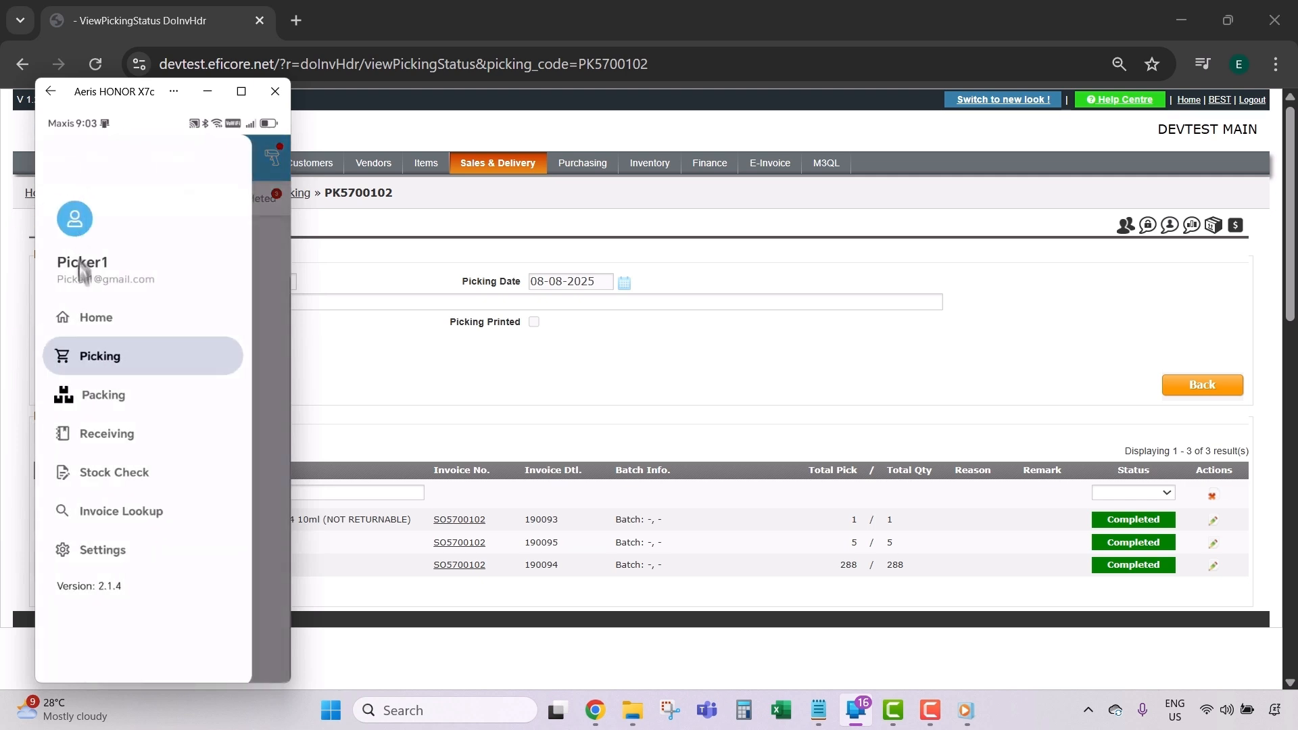
{"action": "left_click", "coordinate": [127, 351]}
{"action": "left_click", "coordinate": [195, 251]}
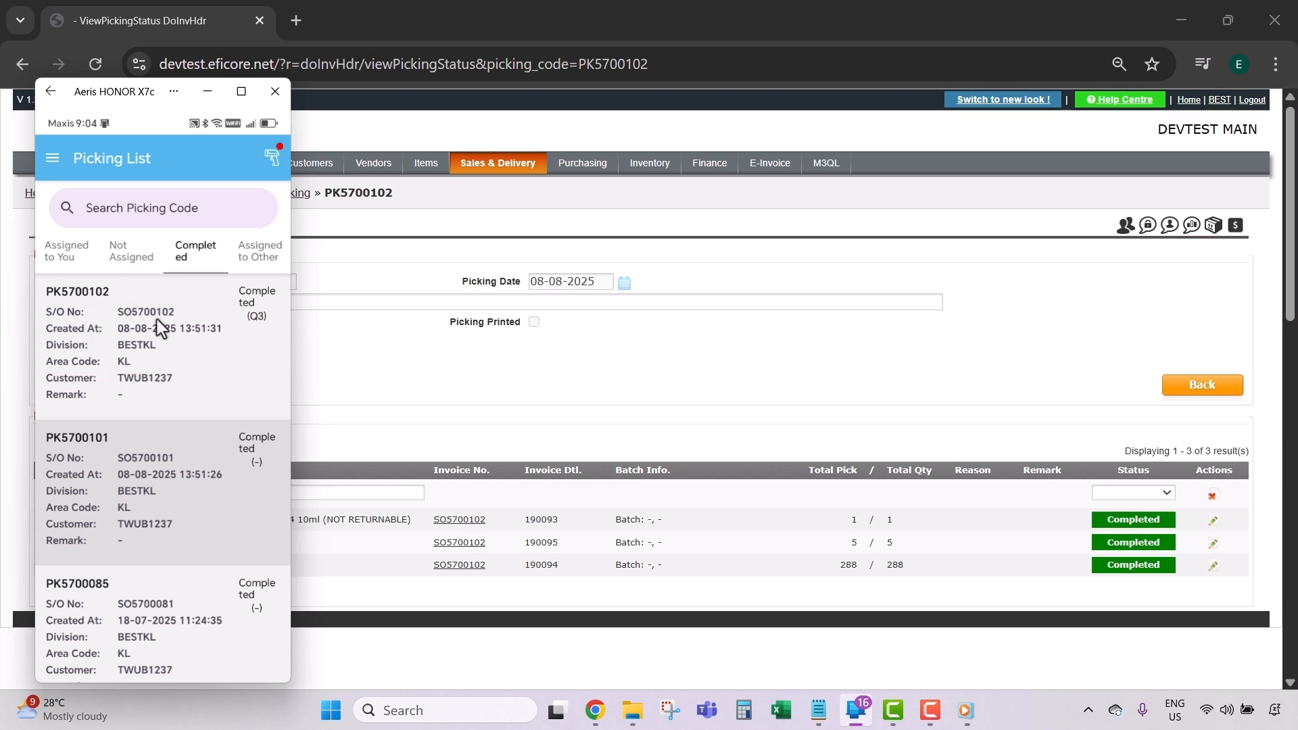
{"action": "left_click", "coordinate": [526, 242]}
{"action": "left_click", "coordinate": [501, 175]}
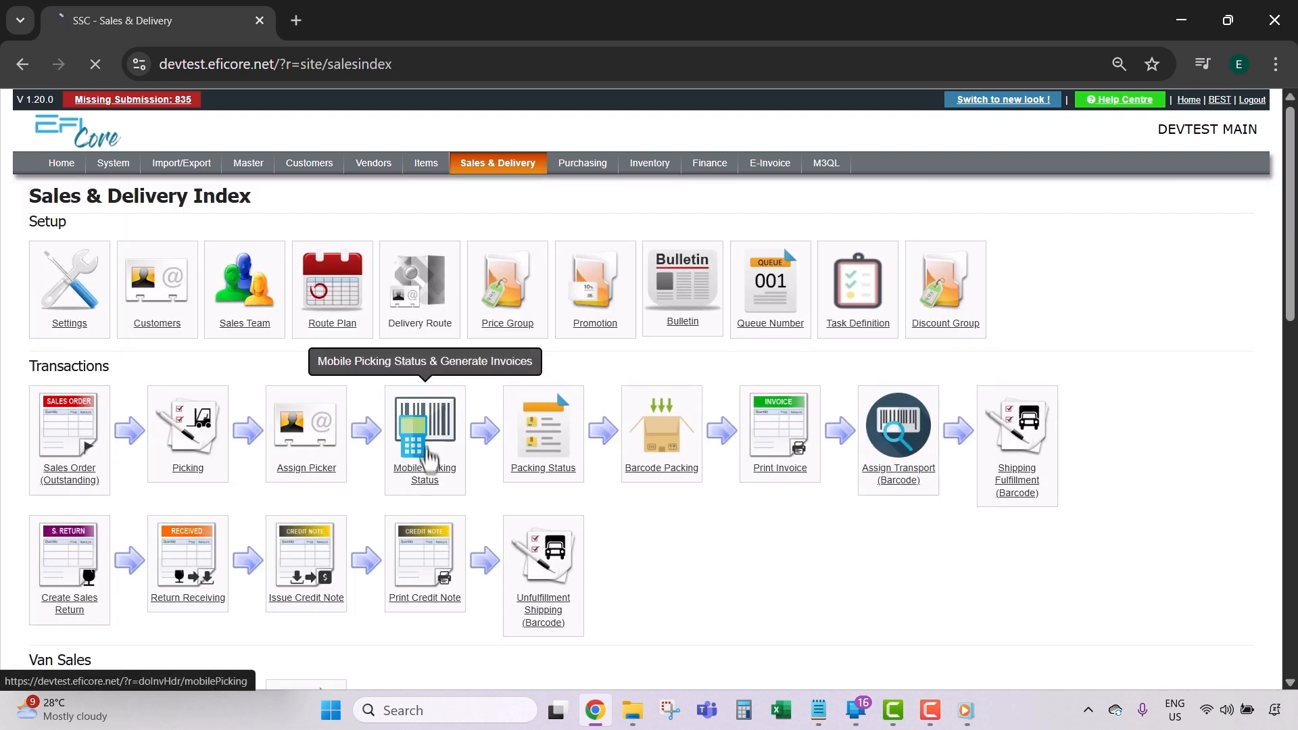
Step: Confirm completed picking PK5700102 from the Mobile Picking Status list
{"action": "left_click", "coordinate": [430, 443]}
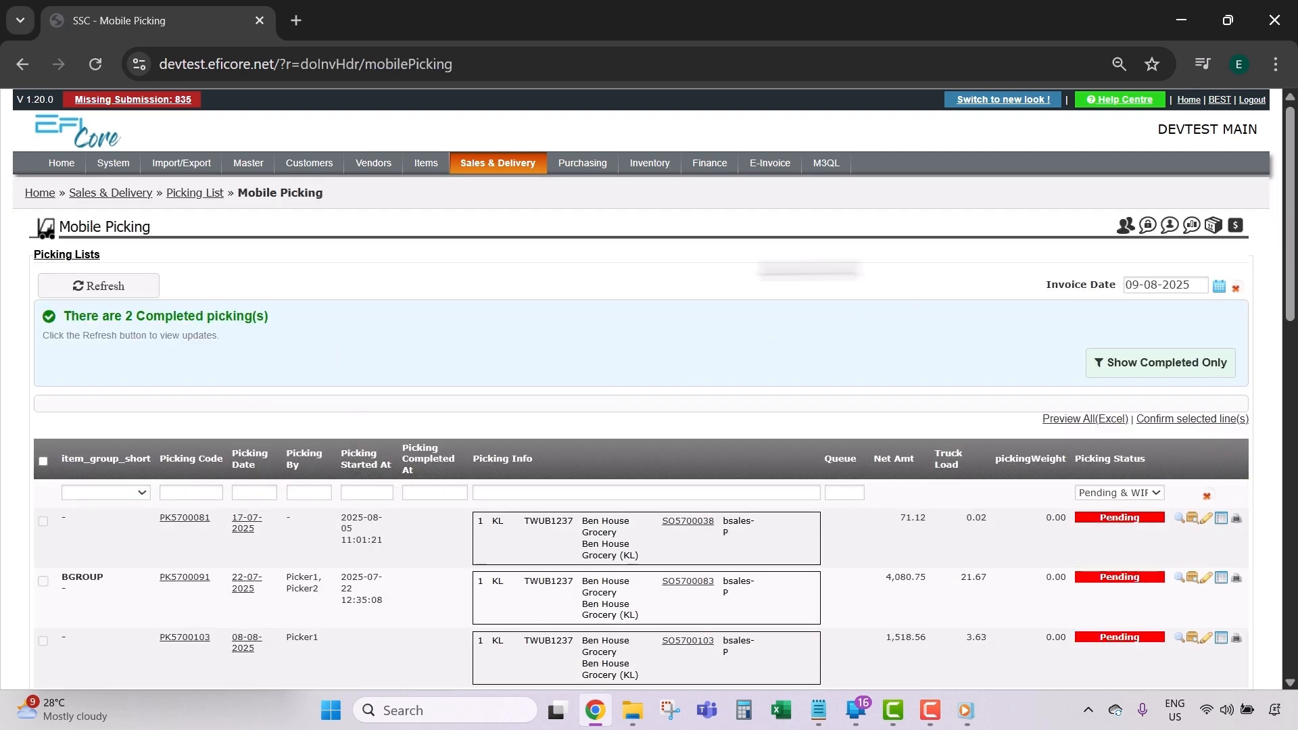
{"action": "left_click", "coordinate": [1116, 373]}
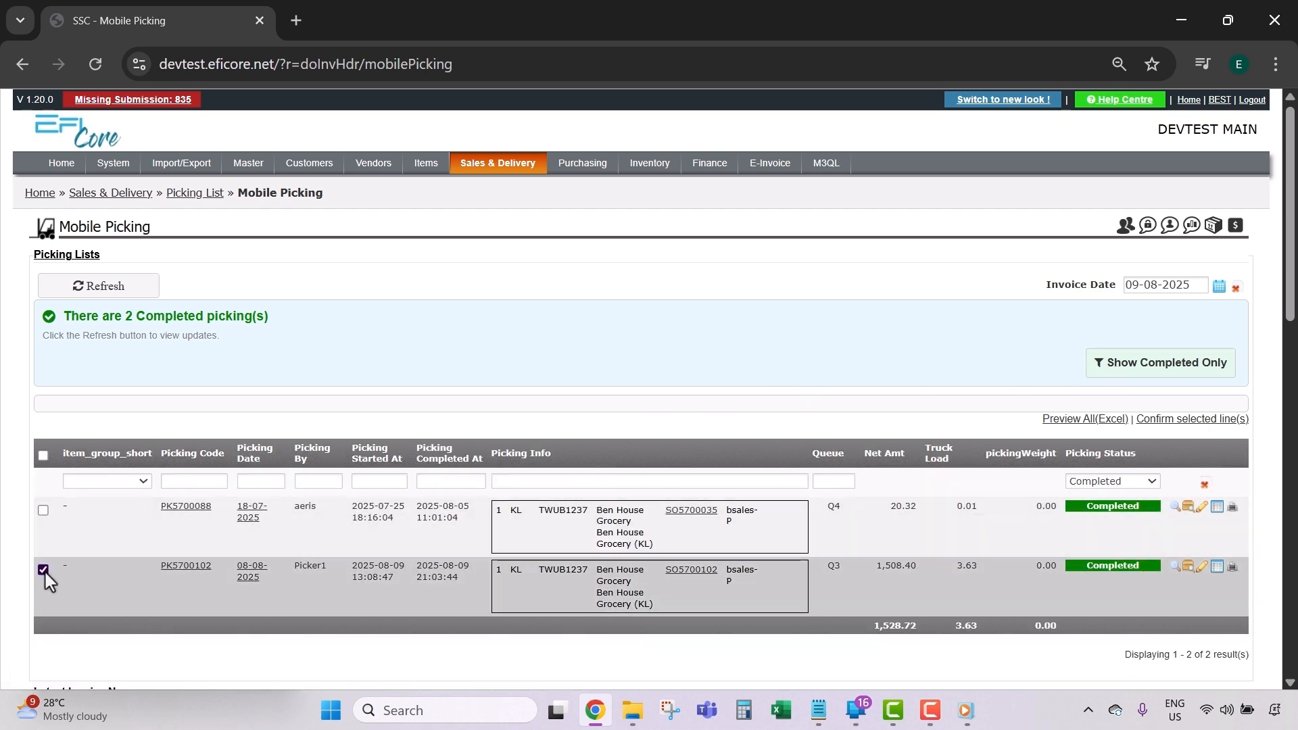
{"action": "left_click", "coordinate": [44, 570]}
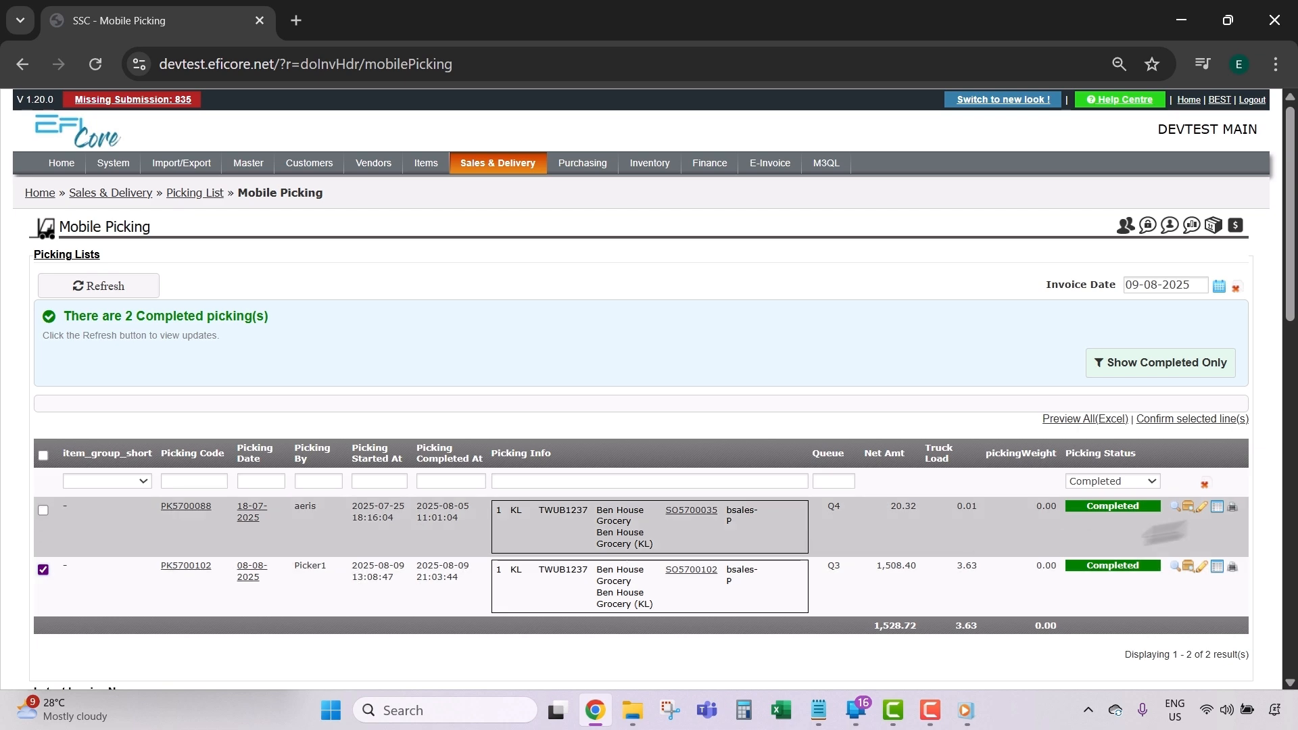
{"action": "left_click", "coordinate": [1174, 420]}
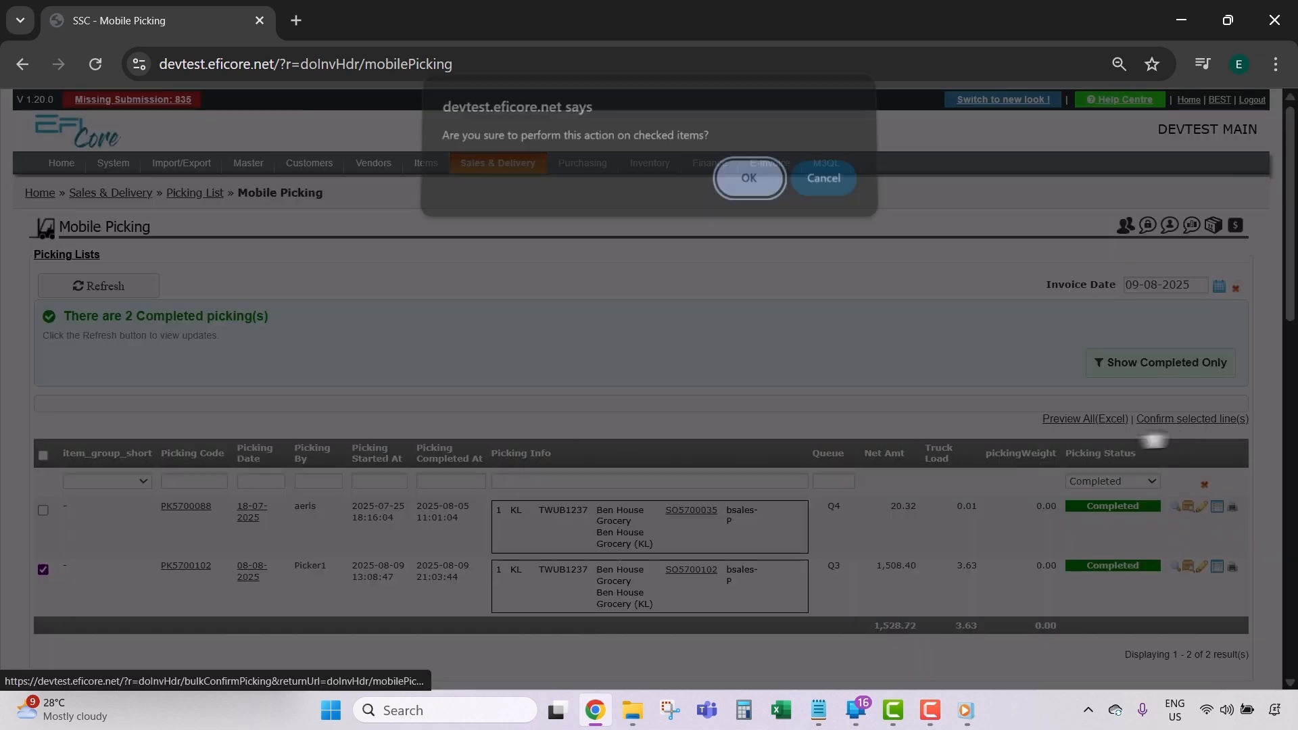
{"action": "left_click", "coordinate": [730, 189]}
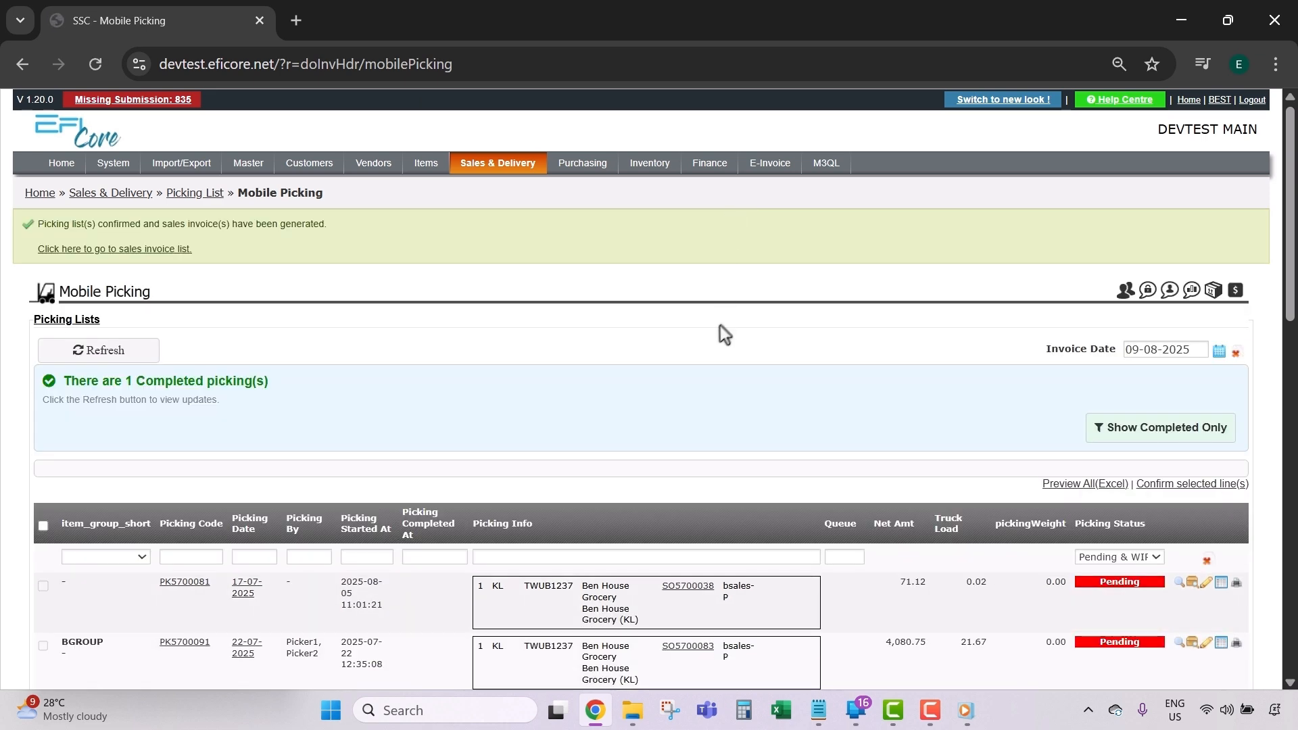
Step: Review the generated sales invoice IN5700125 (3 lines, RM 1,508.40), then close it
{"action": "left_click", "coordinate": [155, 251]}
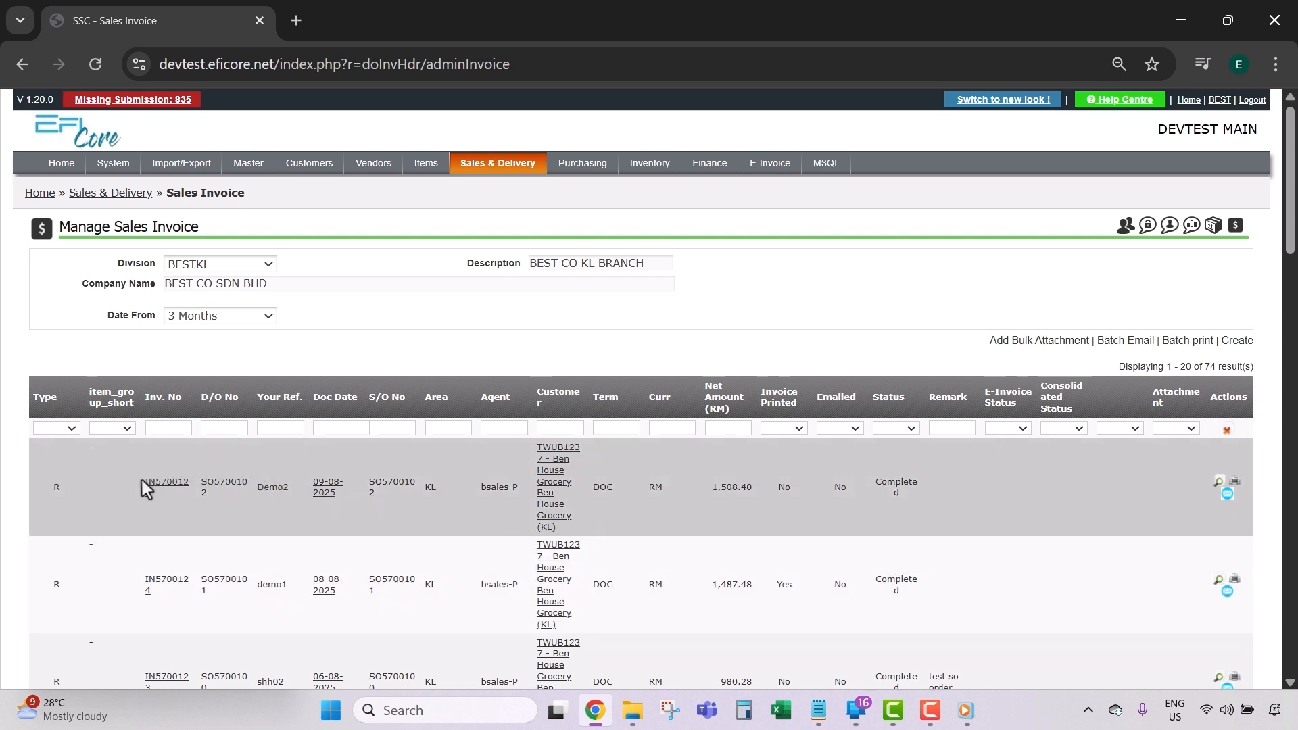
{"action": "left_click", "coordinate": [166, 488]}
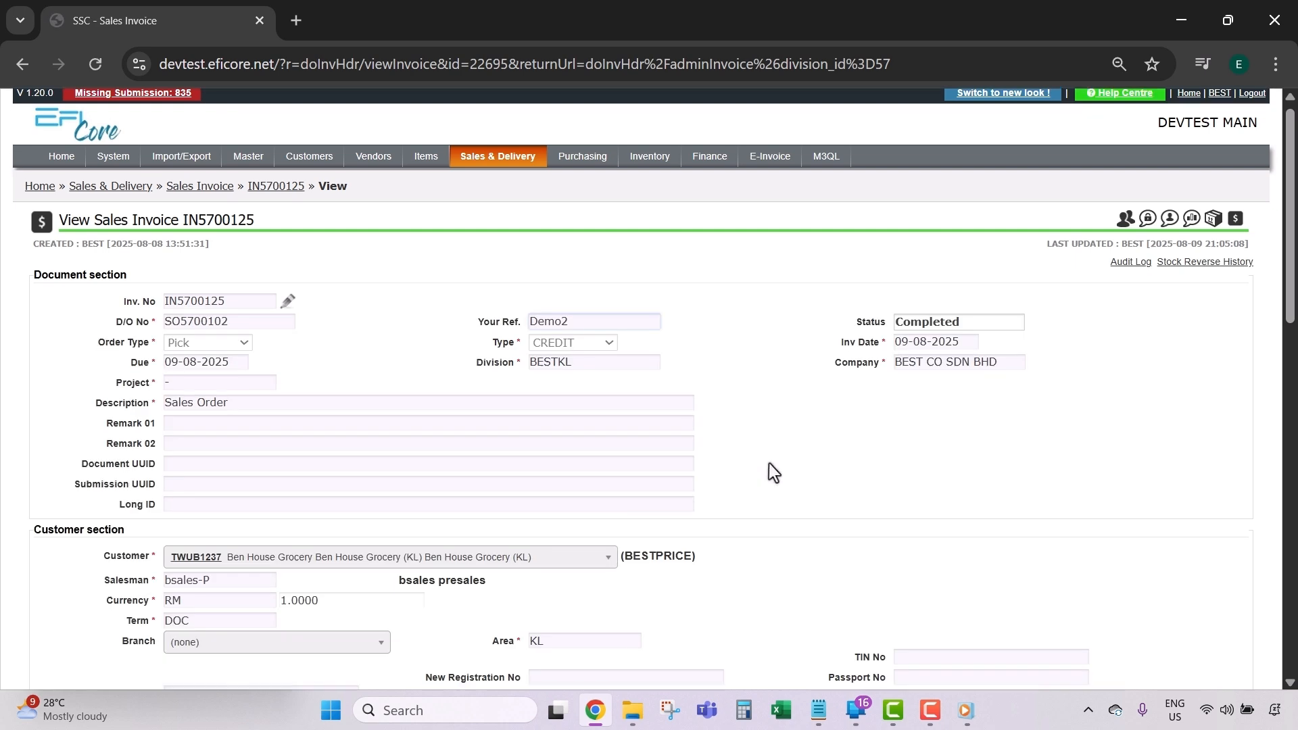
{"action": "scroll", "coordinate": [771, 463], "scroll_direction": "down", "scroll_amount": 10}
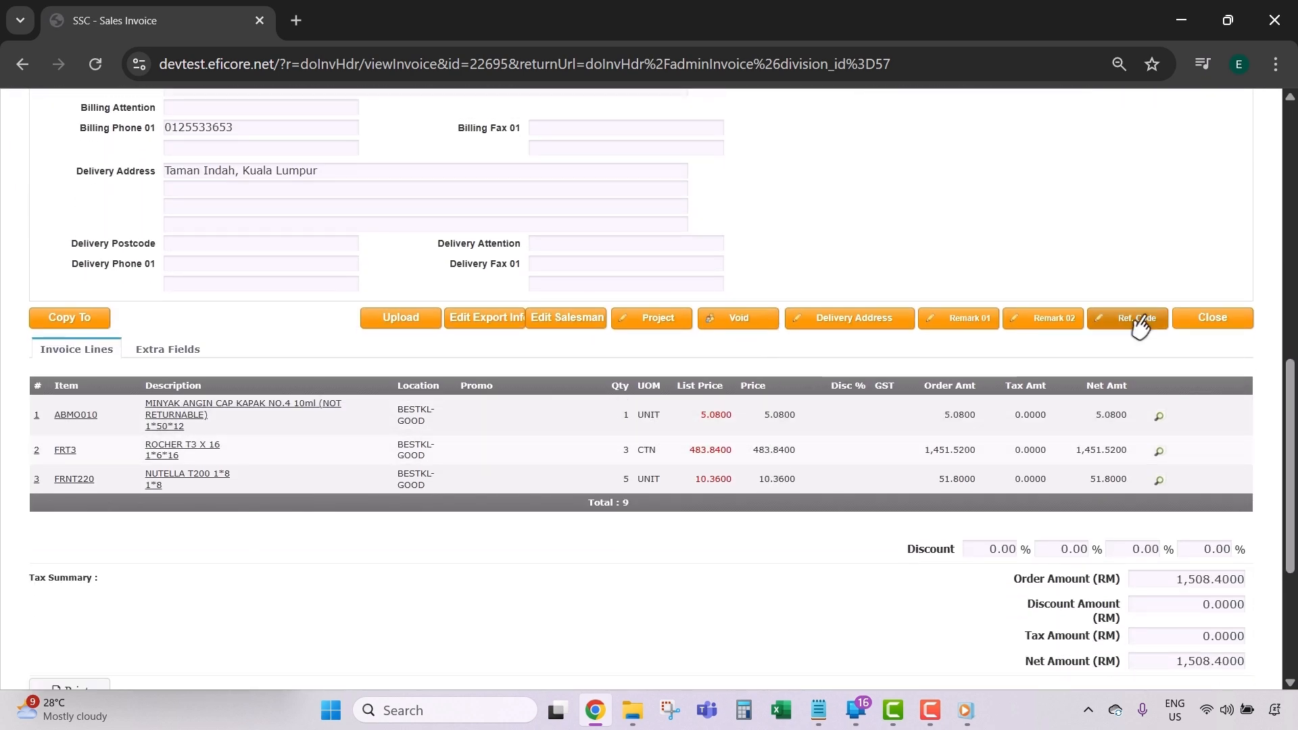
{"action": "left_click", "coordinate": [1210, 317]}
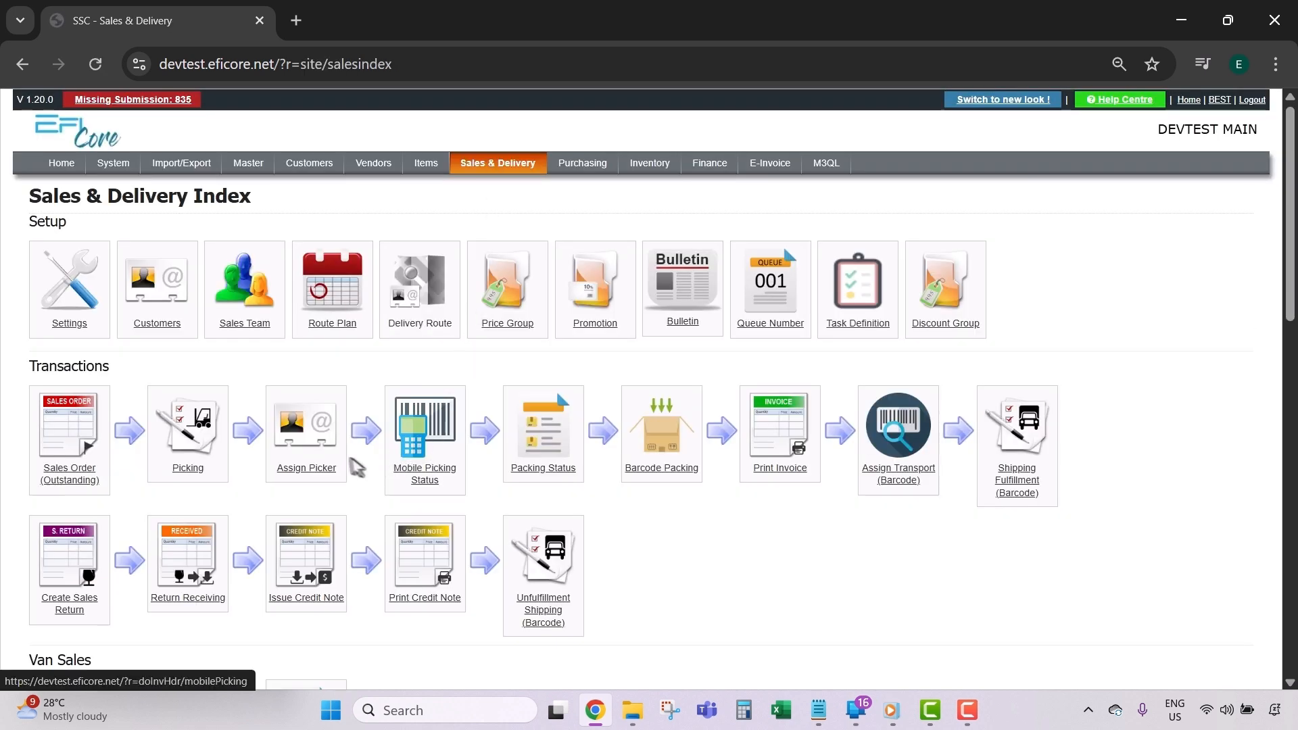
Step: Filter the Assign Picker list to picking code PK5700102 with any status
{"action": "left_click", "coordinate": [321, 447]}
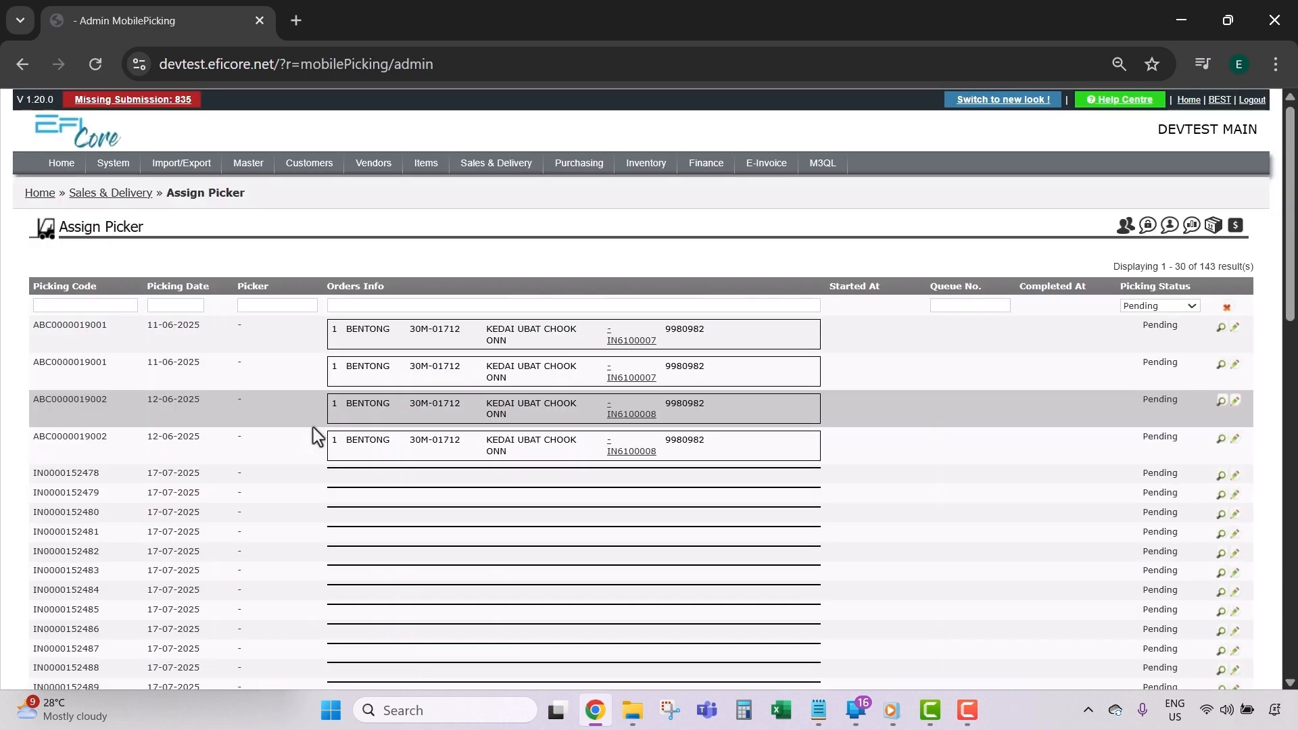
{"action": "left_click", "coordinate": [69, 309]}
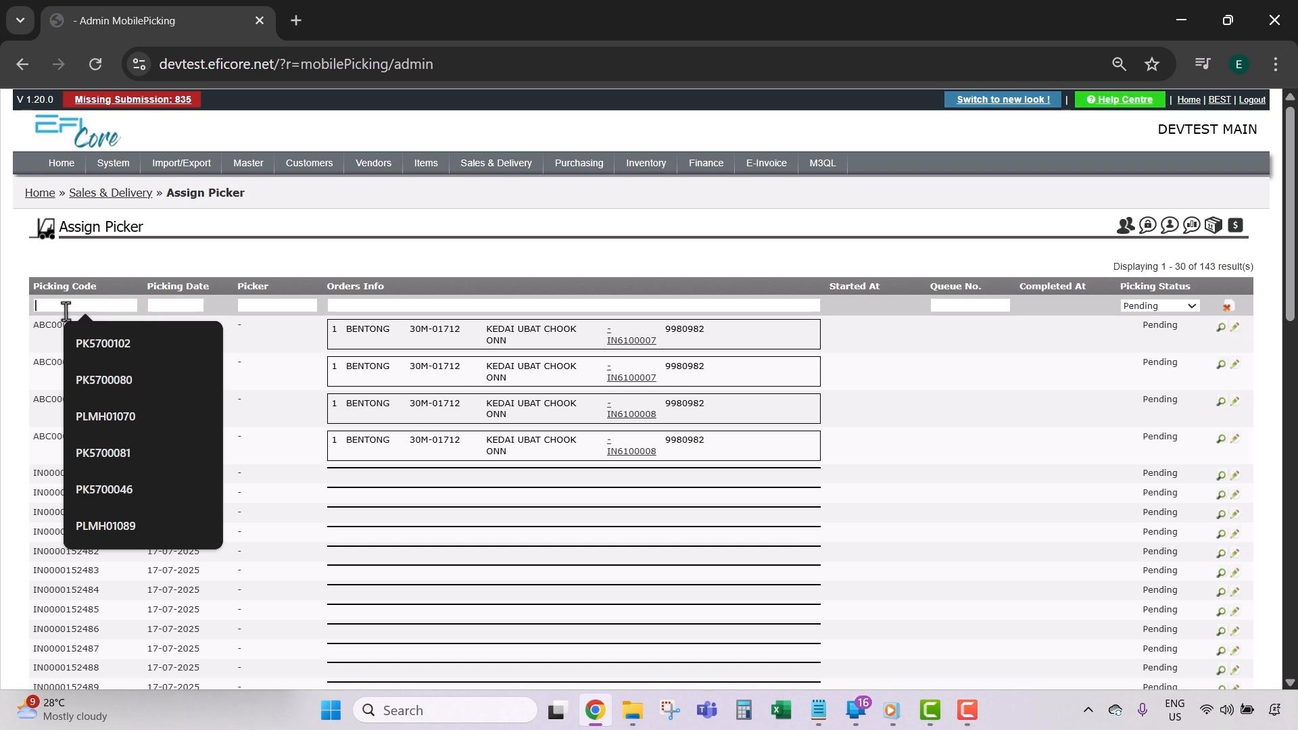
{"action": "type", "text": "pk5700102"}
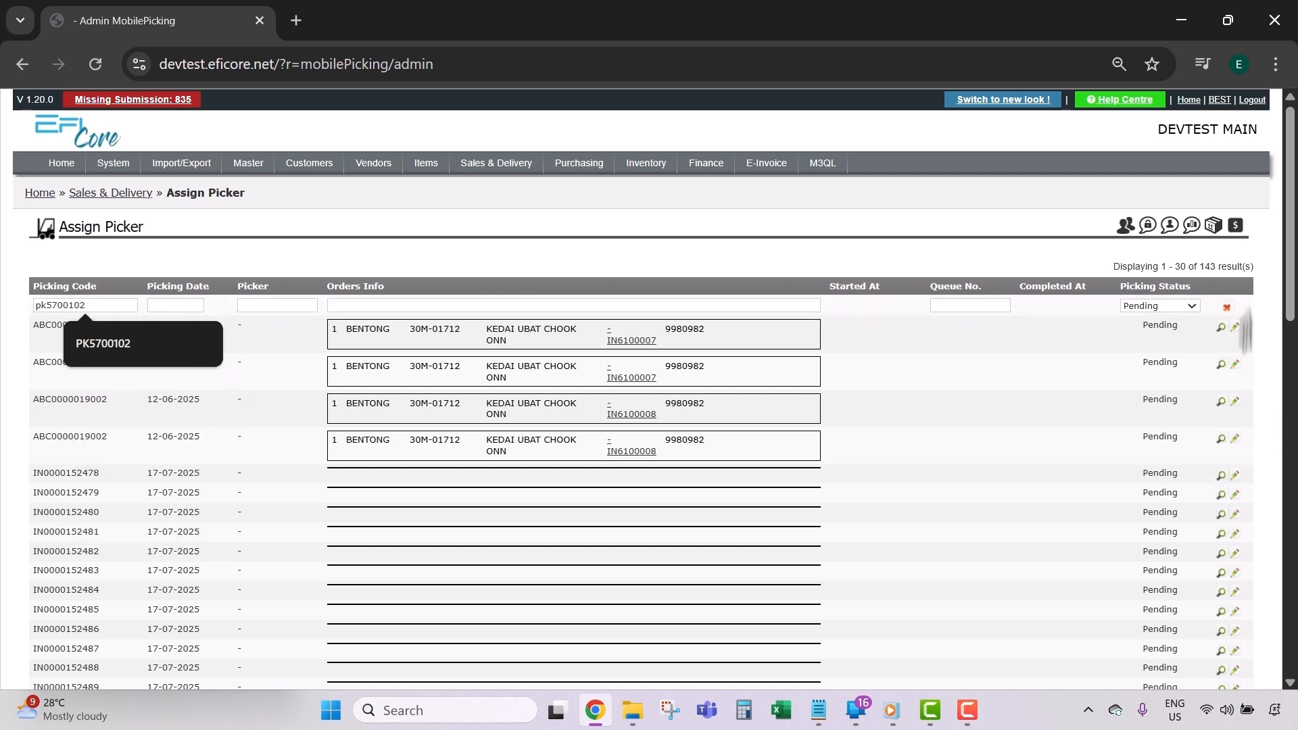
{"action": "left_click", "coordinate": [1160, 305]}
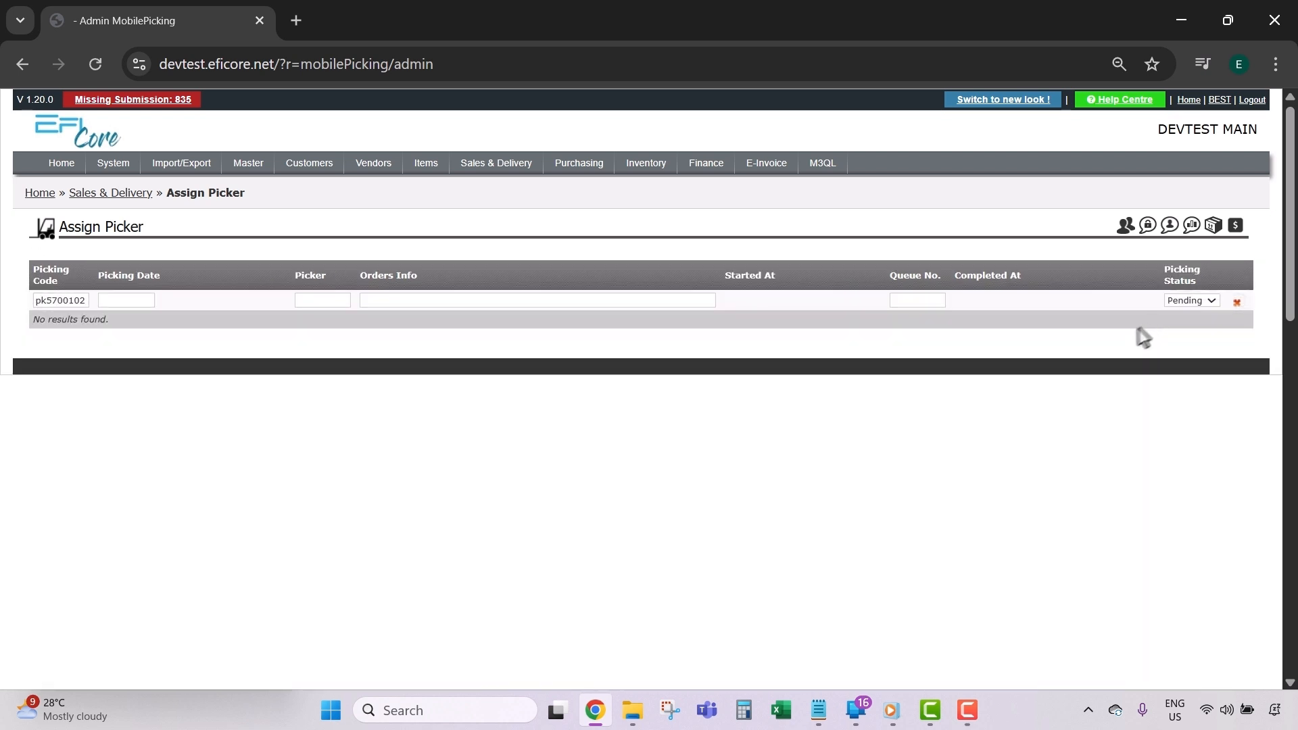
{"action": "left_click", "coordinate": [1174, 300]}
{"action": "left_click", "coordinate": [1178, 315]}
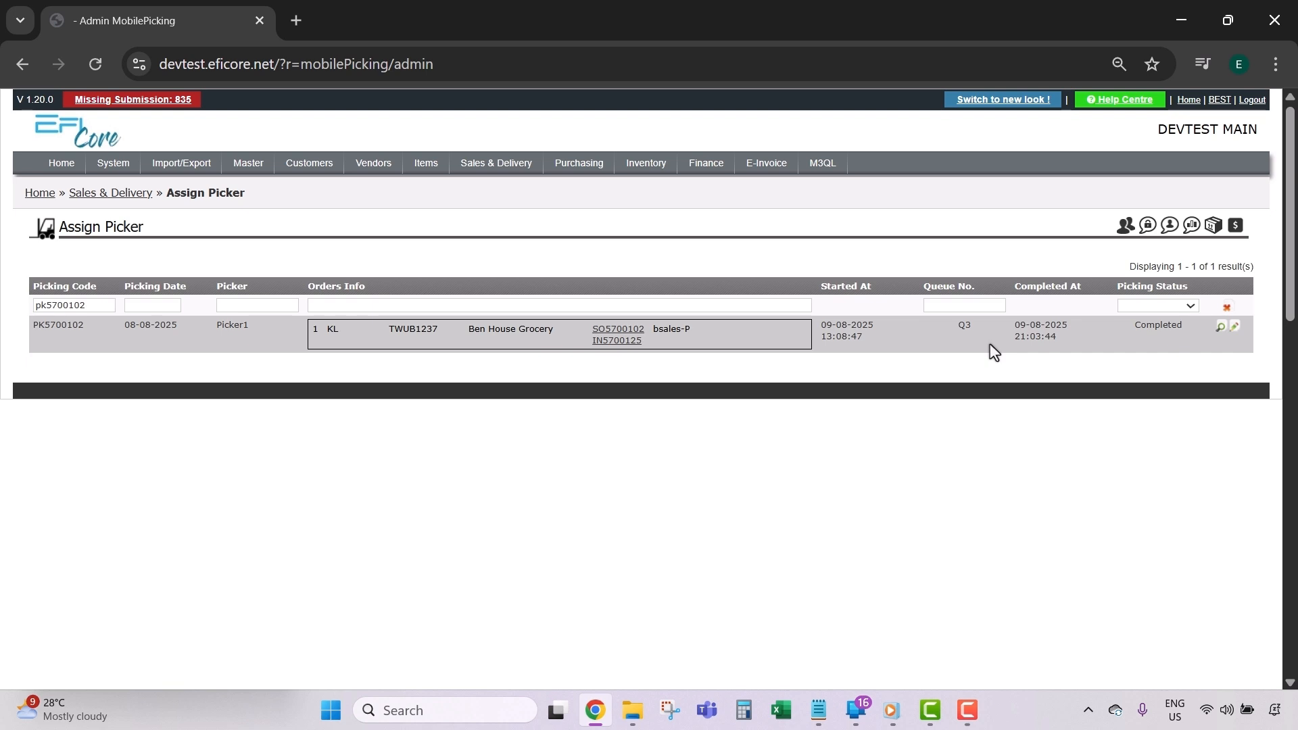
Step: View PK5700102's details in the phone app, then select invoice number IN5700125 on the web page
{"action": "left_click", "coordinate": [856, 710]}
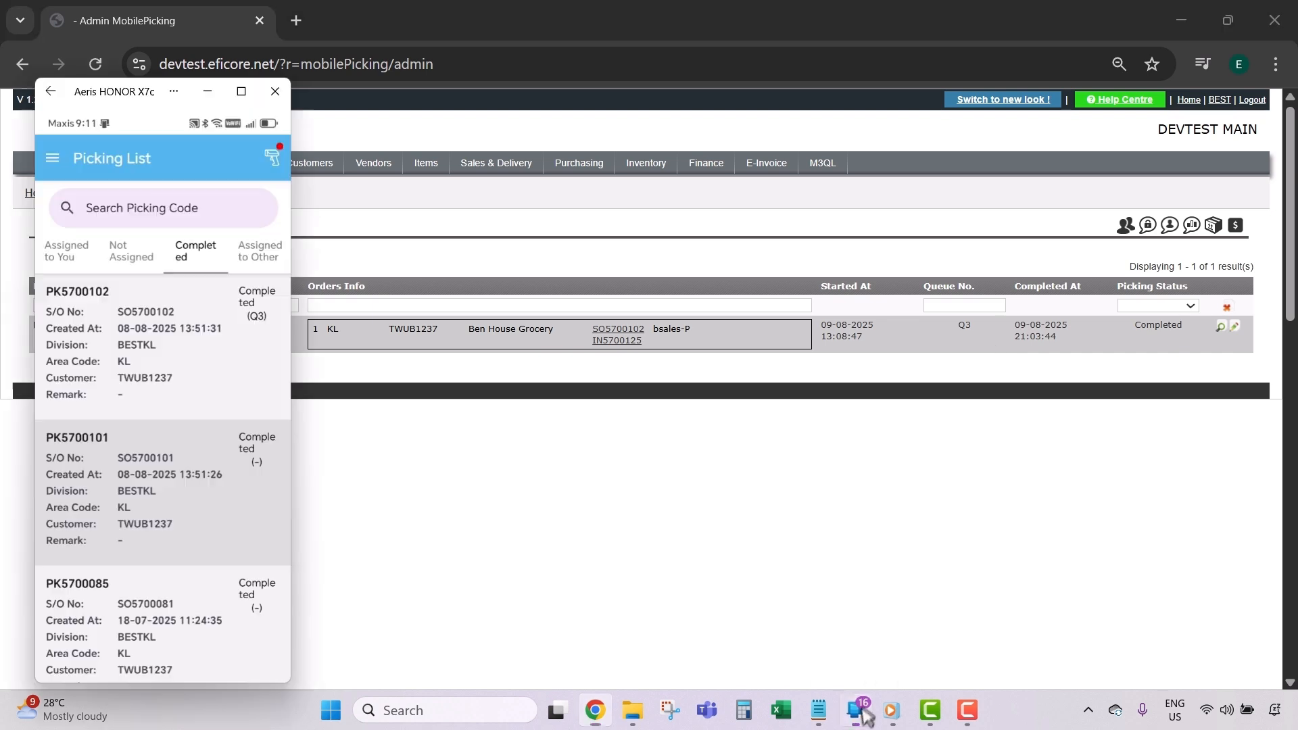
{"action": "left_click", "coordinate": [140, 369]}
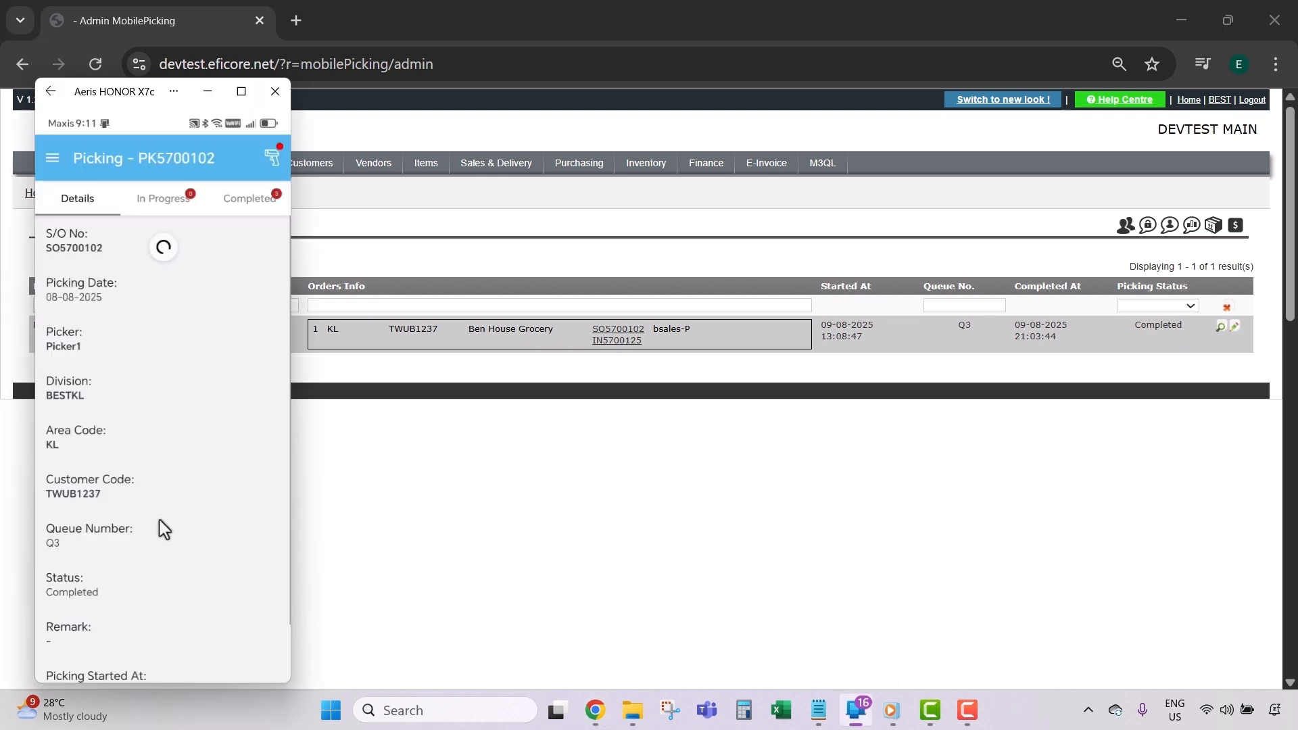
{"action": "scroll", "coordinate": [162, 528], "scroll_direction": "down", "scroll_amount": 2}
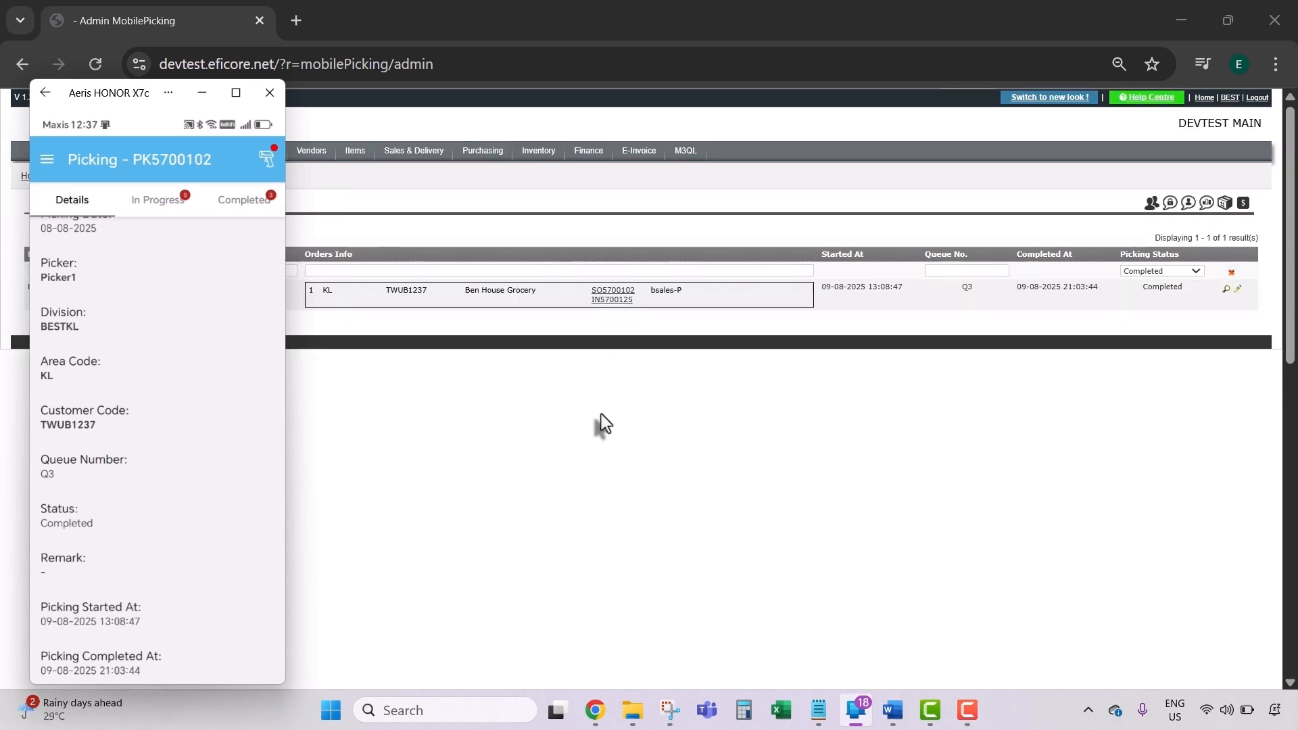
{"action": "left_click", "coordinate": [643, 315]}
{"action": "left_click_drag", "start_coordinate": [635, 301], "coordinate": [596, 306]}
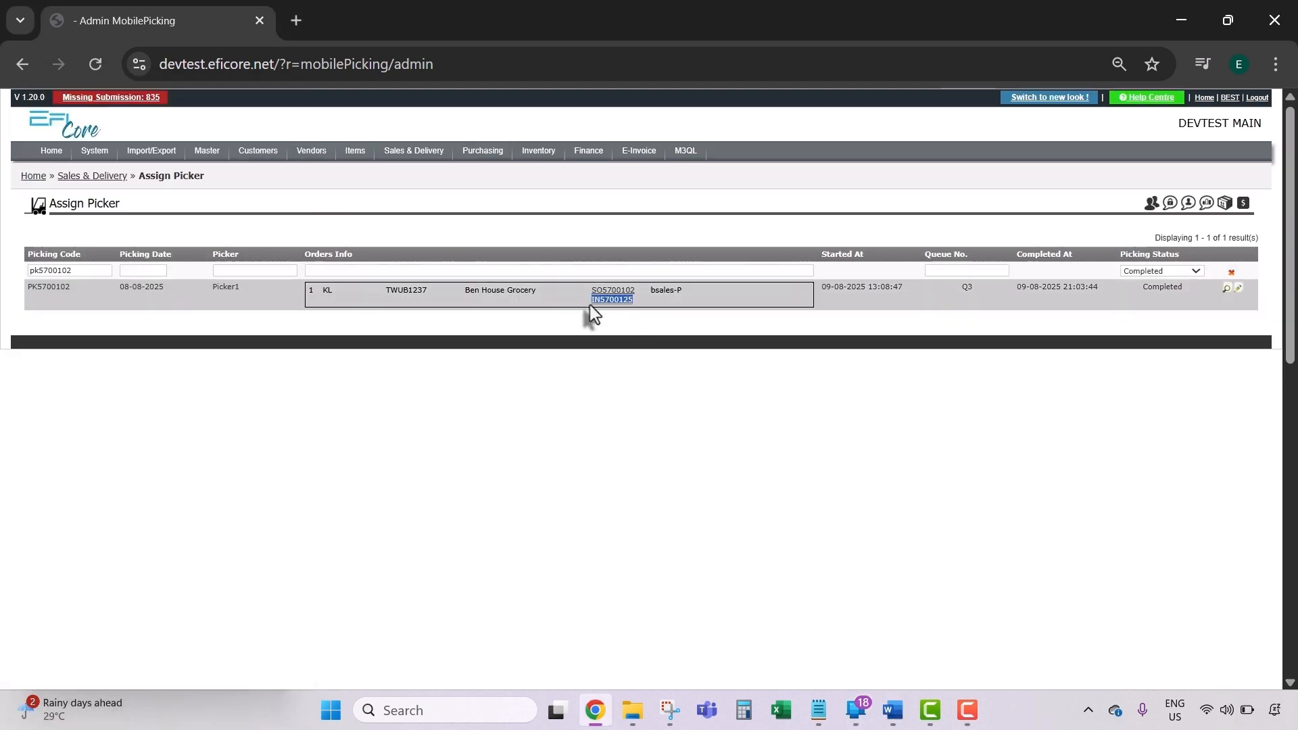
{"action": "left_click", "coordinate": [415, 151]}
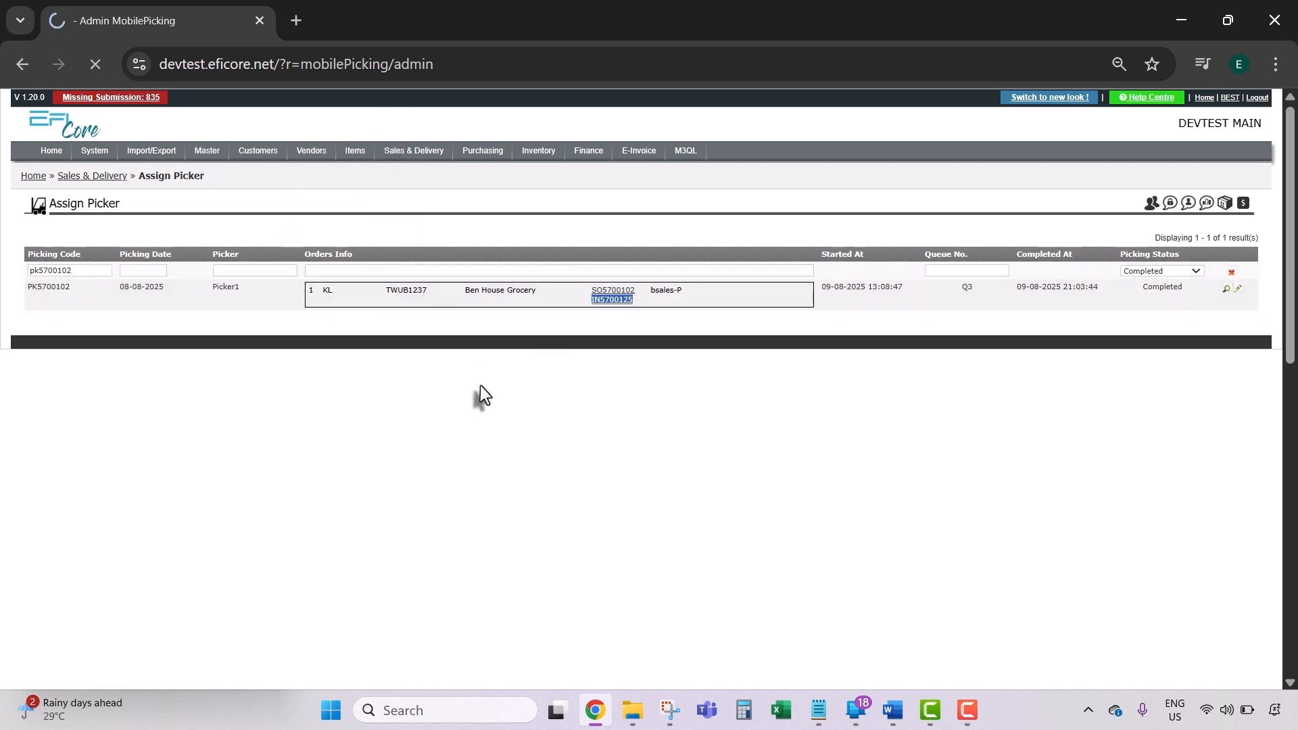
Step: Filter Packing Status to invoice IN5700125 and open its barcode packing page
{"action": "left_click", "coordinate": [443, 399]}
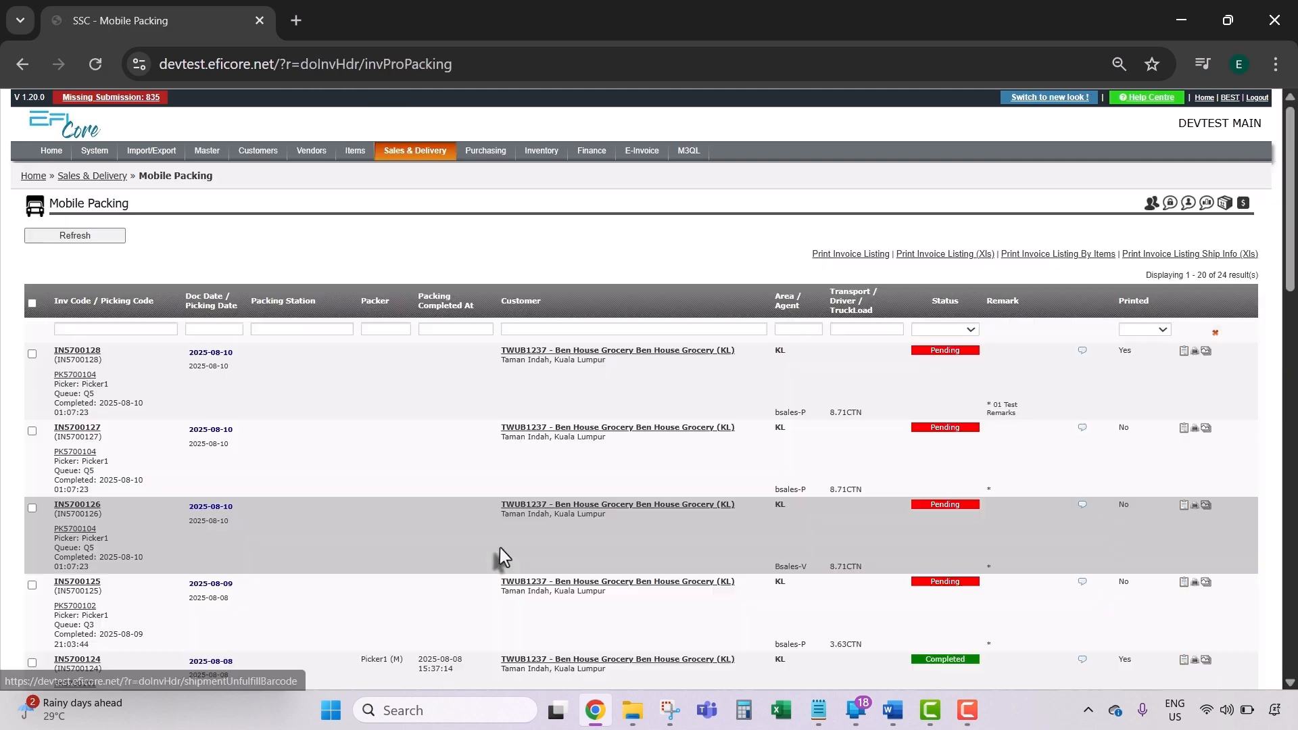
{"action": "left_click", "coordinate": [73, 329]}
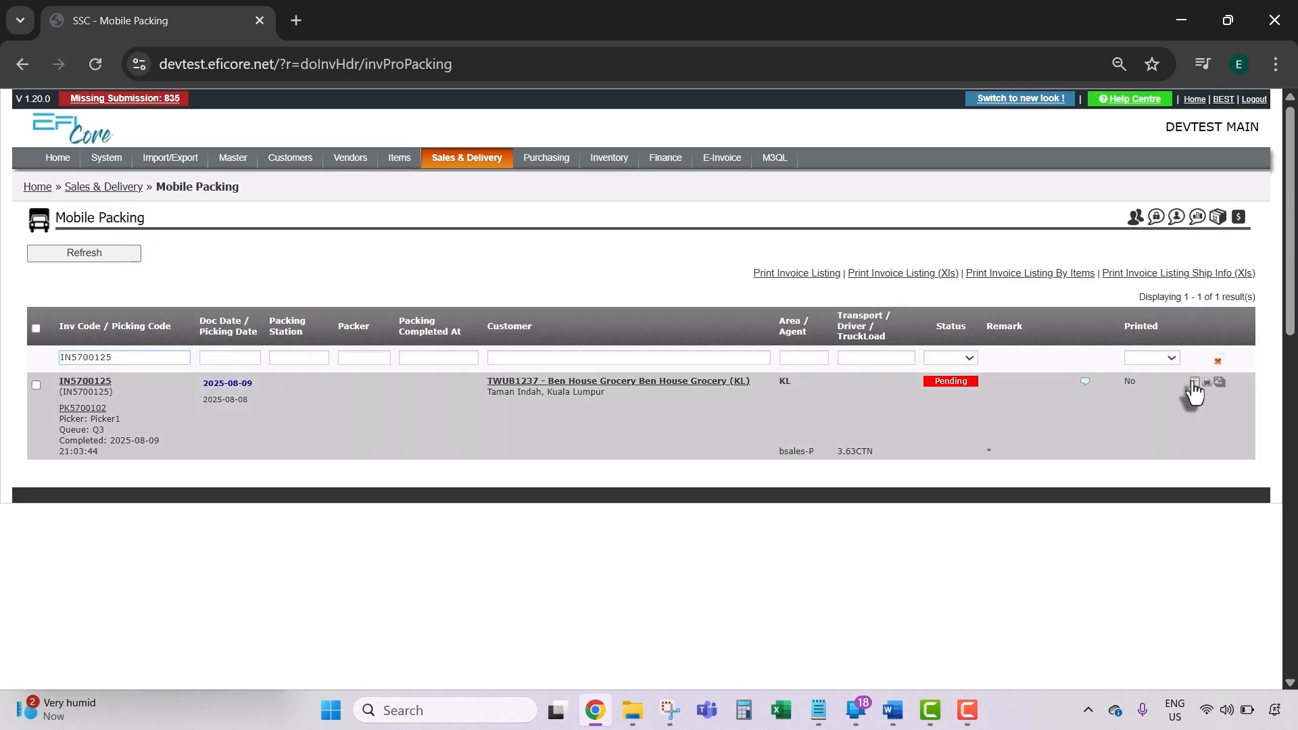
{"action": "left_click", "coordinate": [1194, 383]}
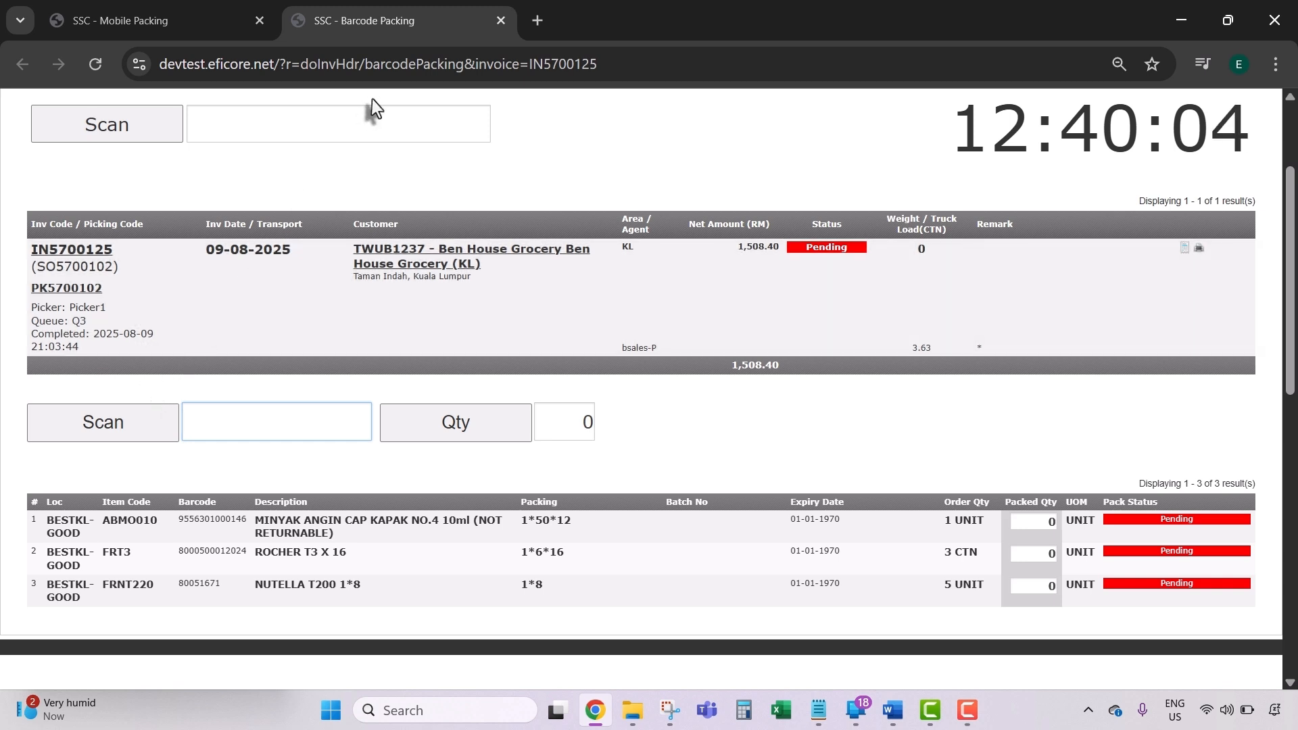
Step: Open the Barcode Packing page from the Sales & Delivery index, with no invoice loaded
{"action": "scroll", "coordinate": [480, 318], "scroll_direction": "up", "scroll_amount": 3}
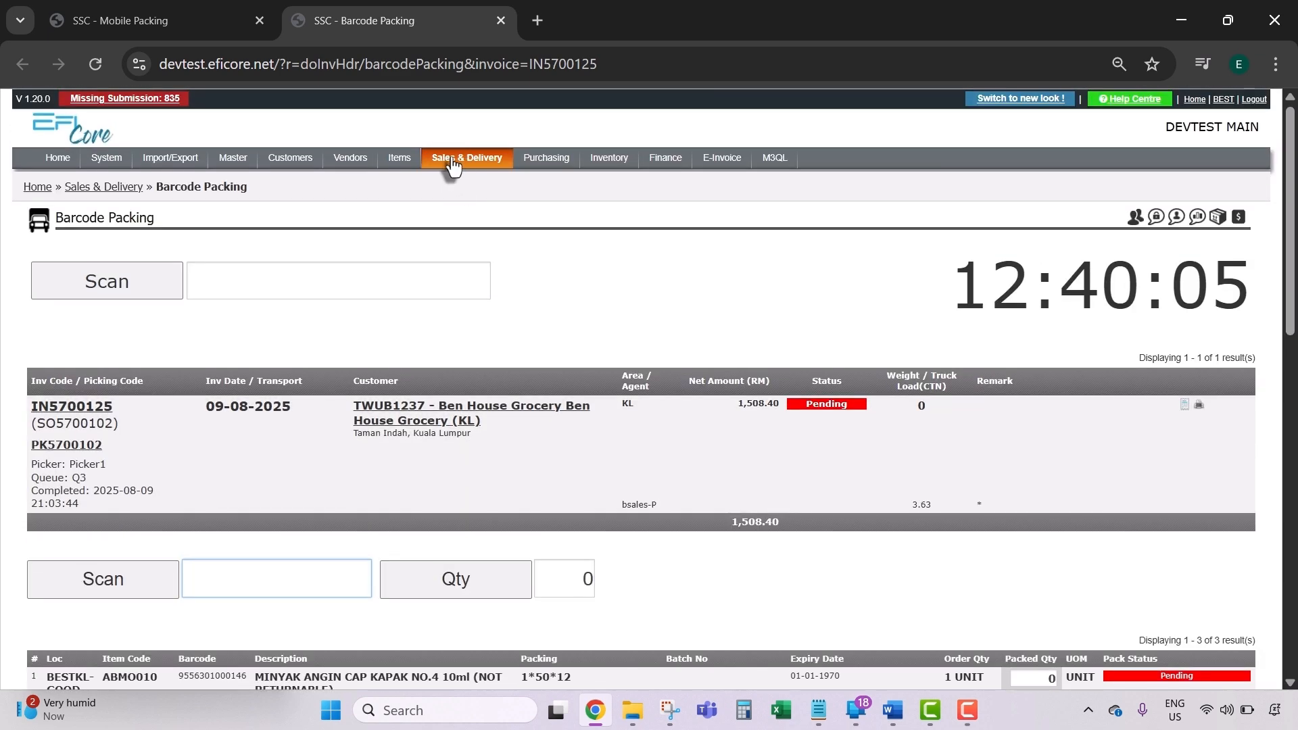
{"action": "left_click", "coordinate": [451, 162]}
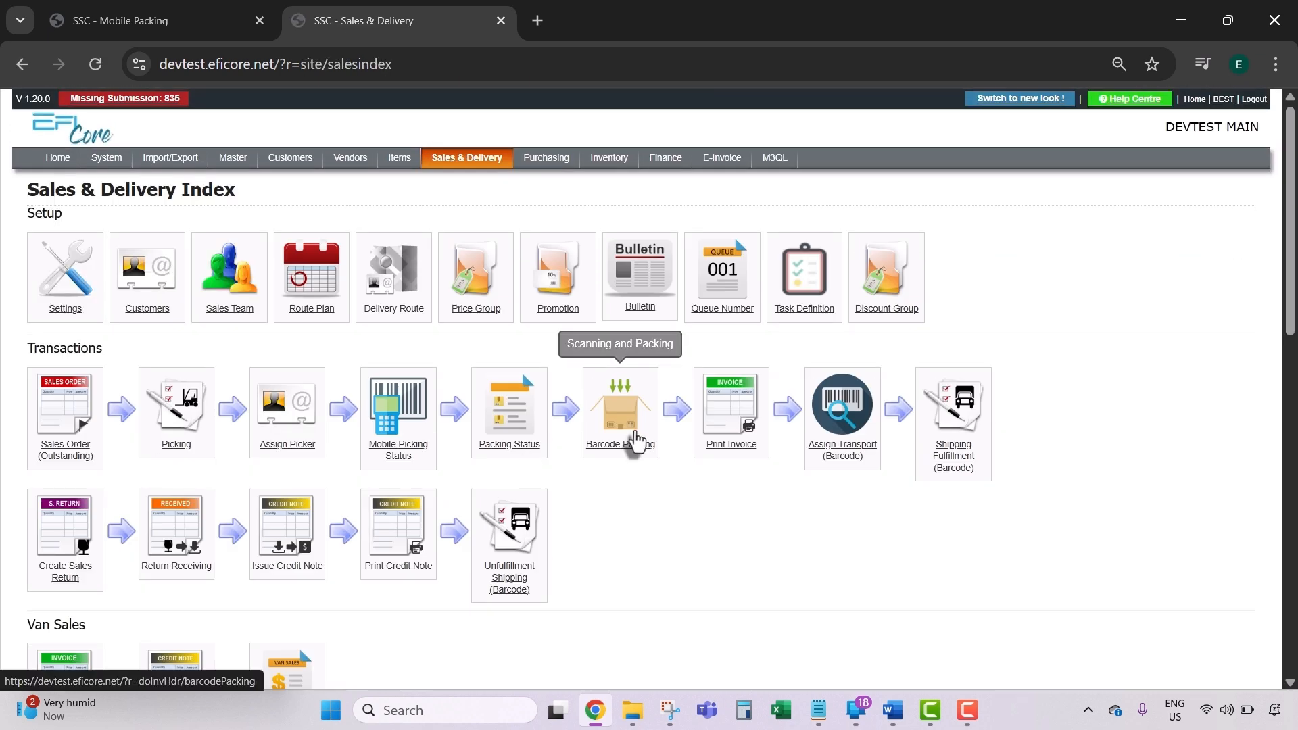
{"action": "left_click", "coordinate": [635, 443]}
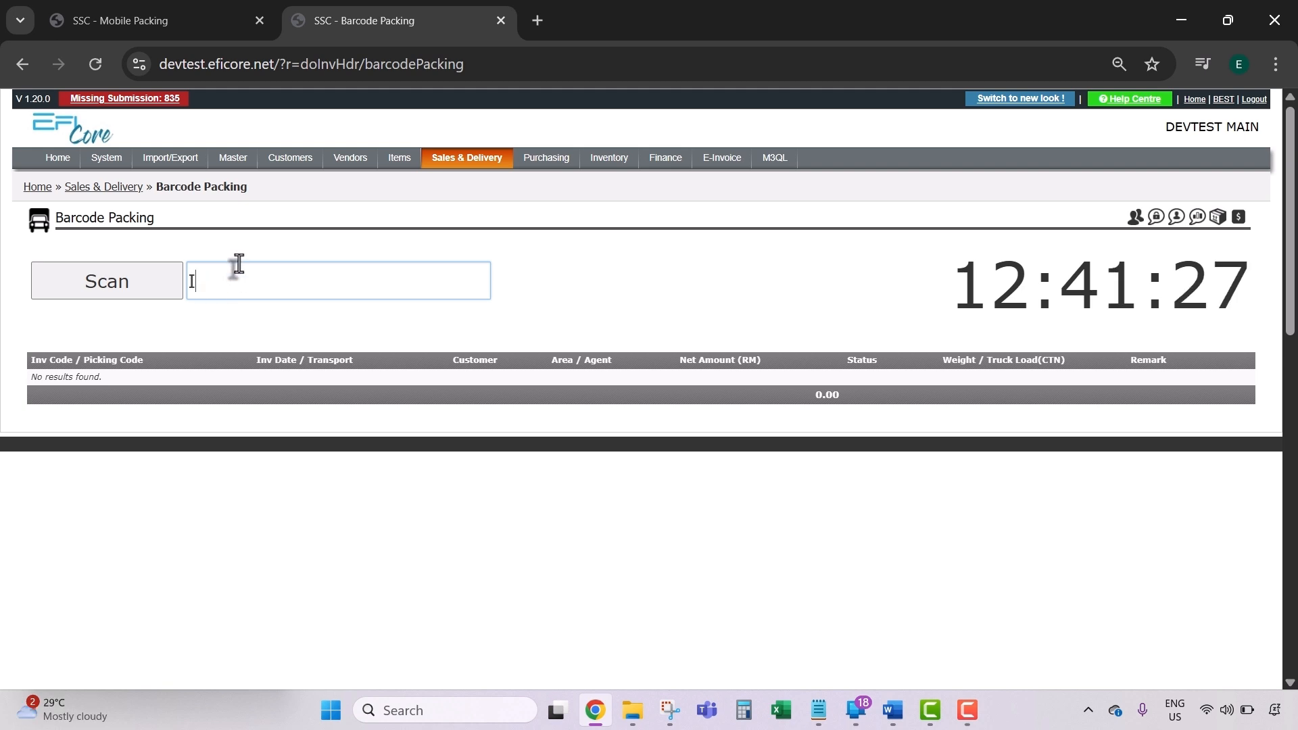
Step: List queue Q5's invoices and start packing IN5700128, showing ABMO010 and FRT3 pending
{"action": "type", "text": "700125"}
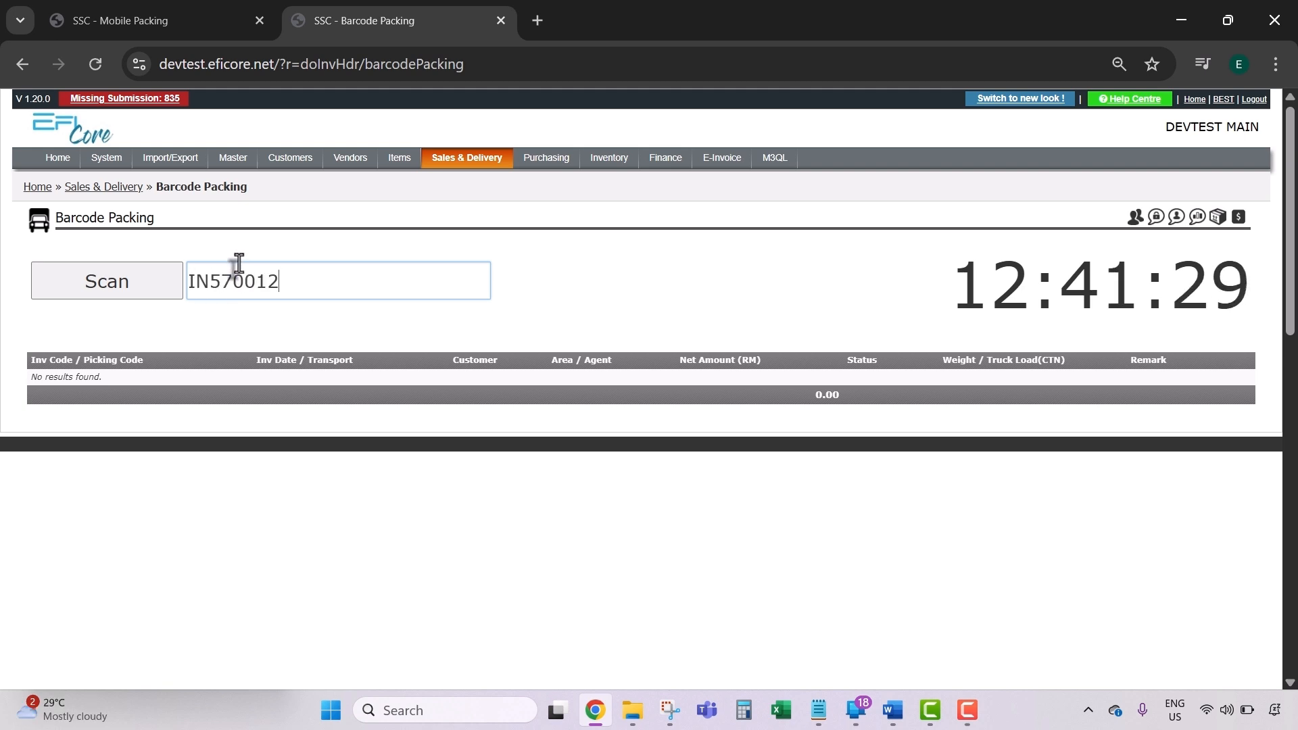
{"action": "key", "text": "Return"}
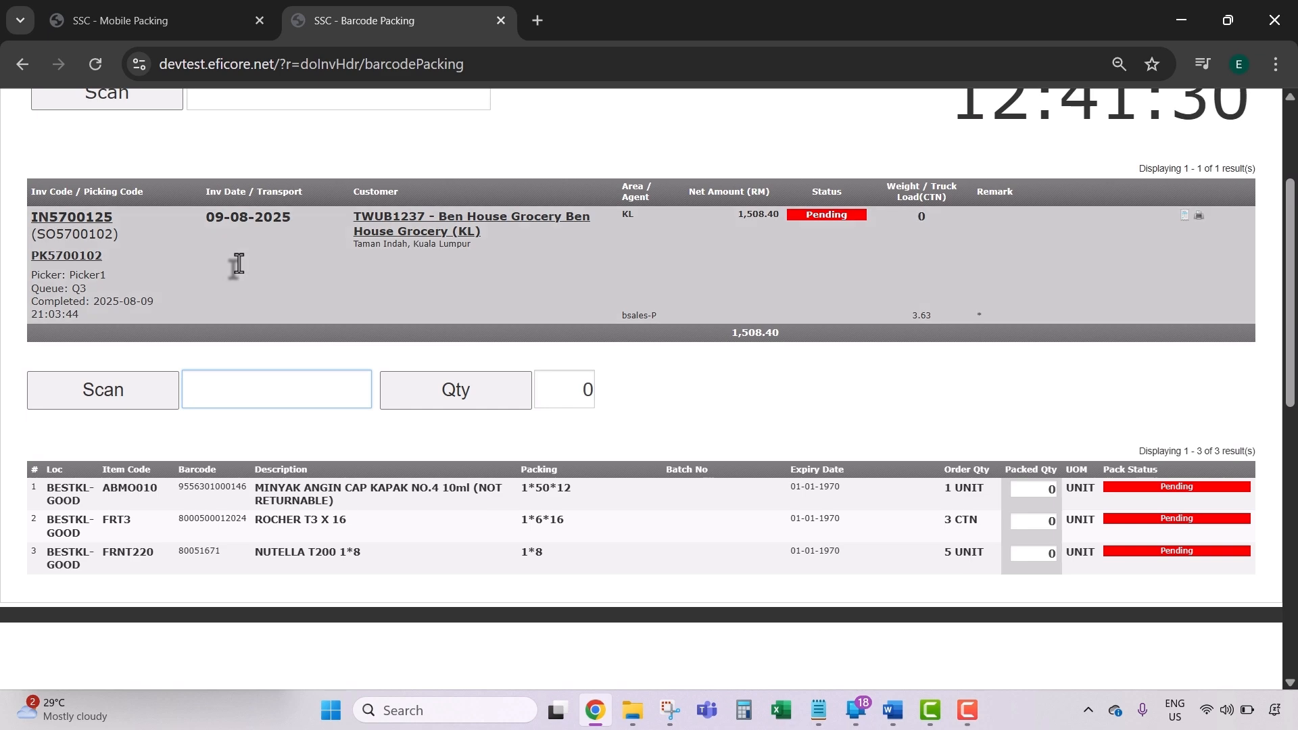
{"action": "scroll", "coordinate": [282, 262], "scroll_direction": "up", "scroll_amount": 3}
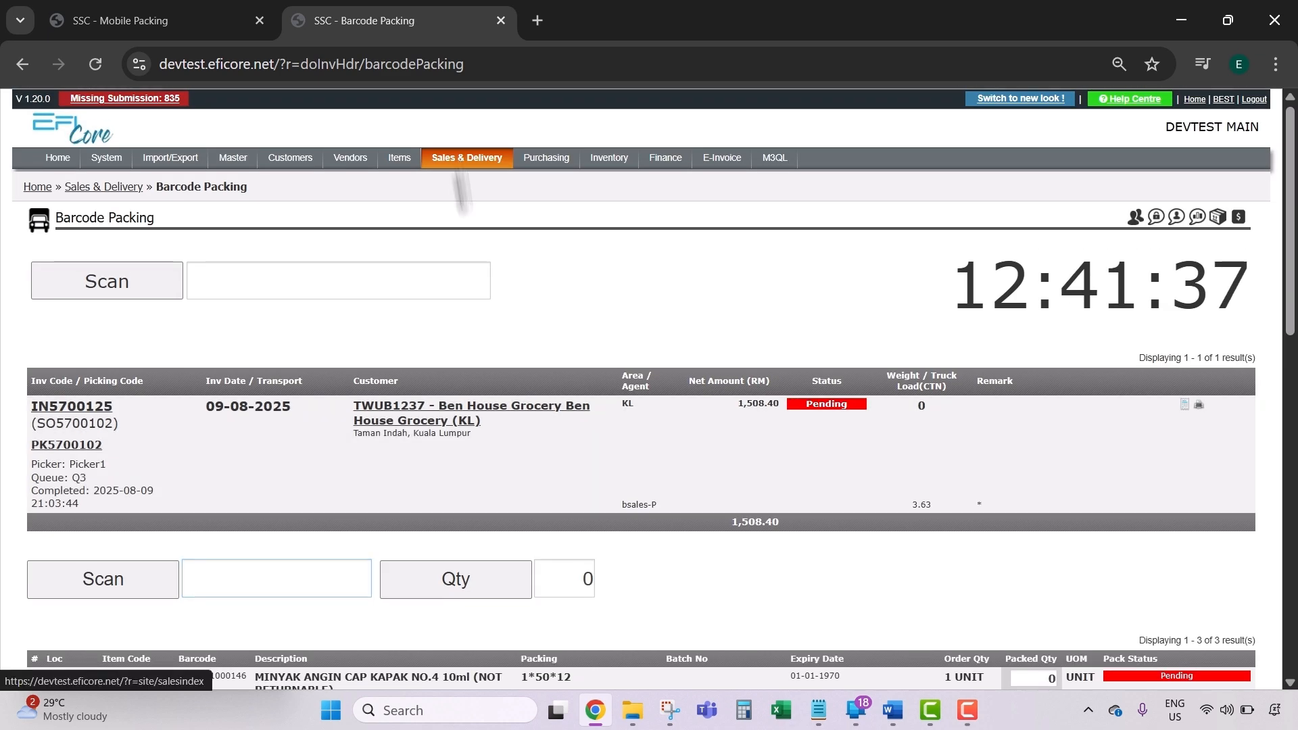
{"action": "left_click", "coordinate": [463, 163]}
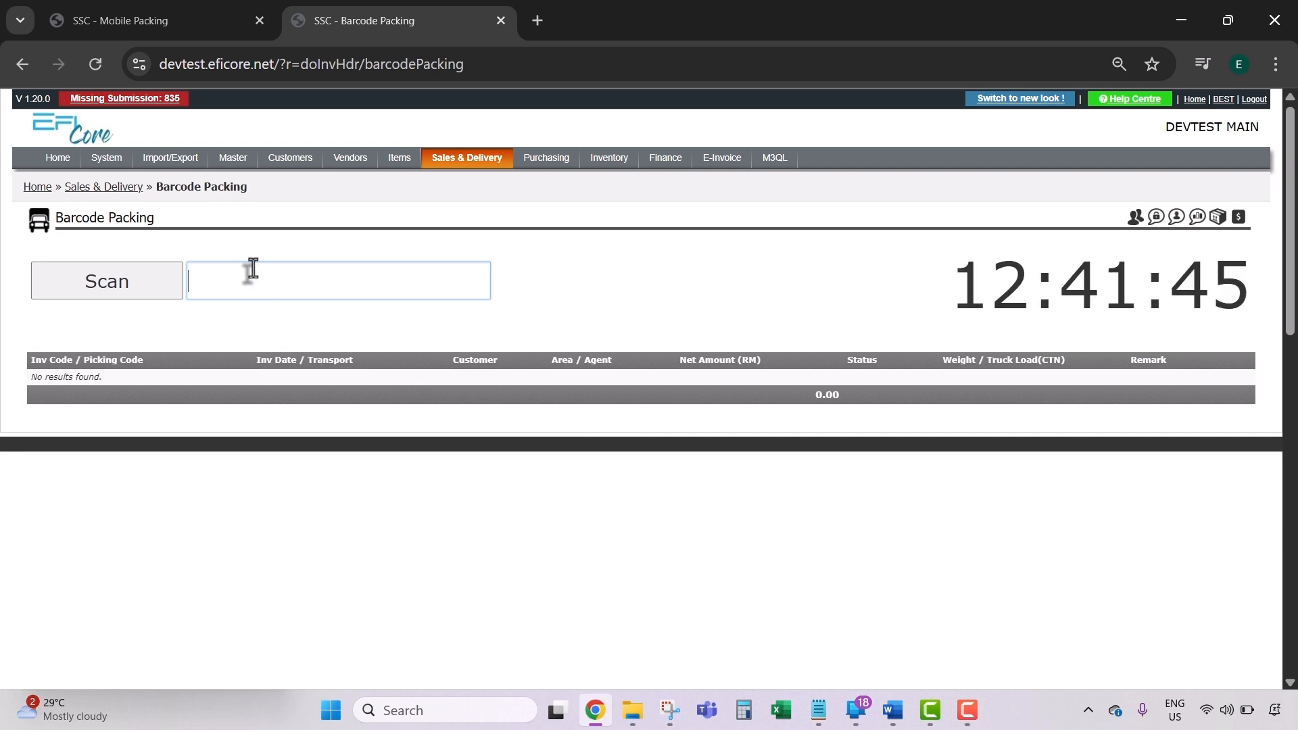
{"action": "type", "text": "Q5"}
{"action": "key", "text": "Return"}
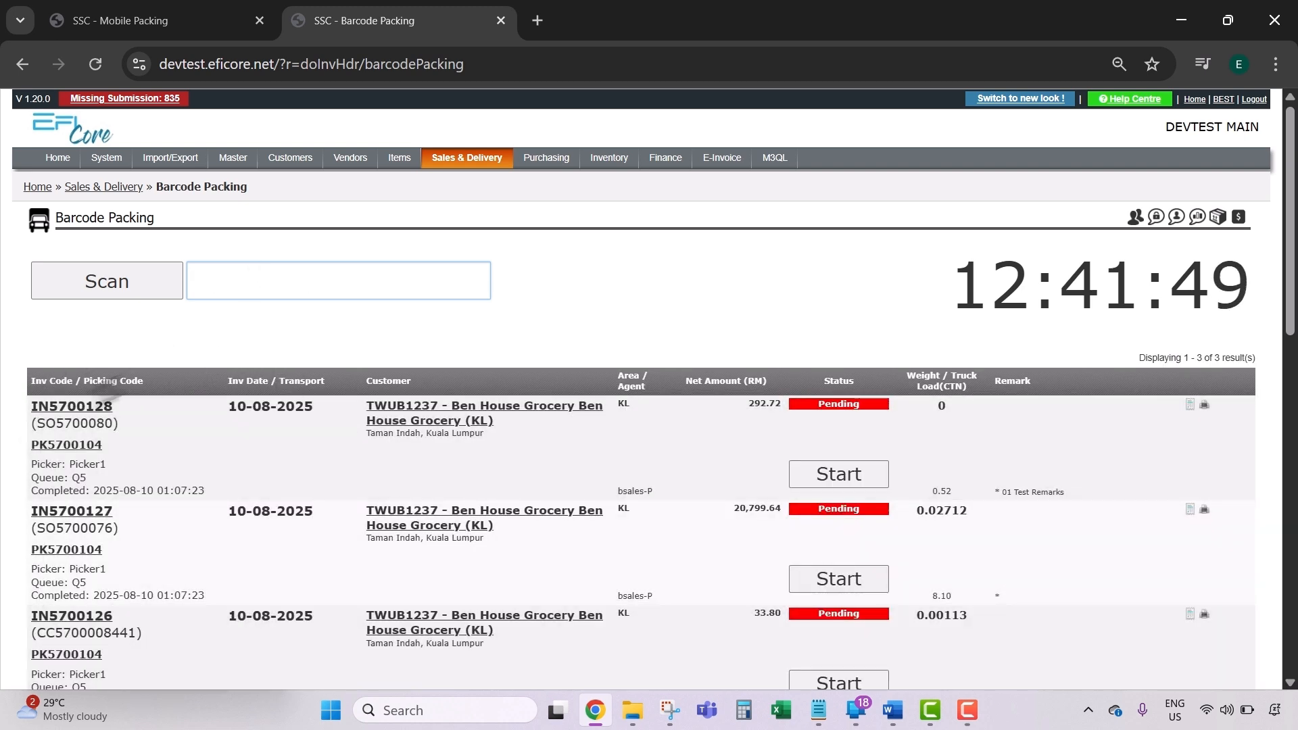
{"action": "left_click", "coordinate": [835, 474]}
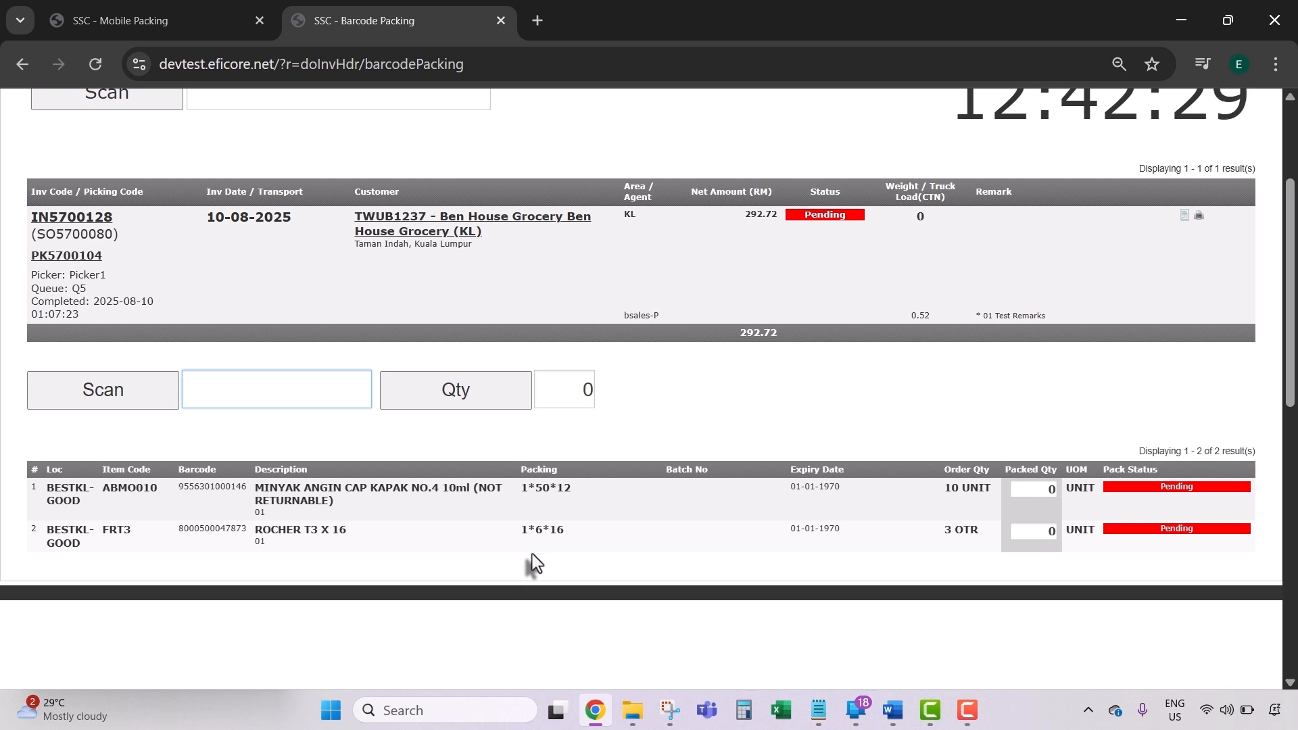
{"action": "type", "text": "9556301000146"}
{"action": "key", "text": "Return"}
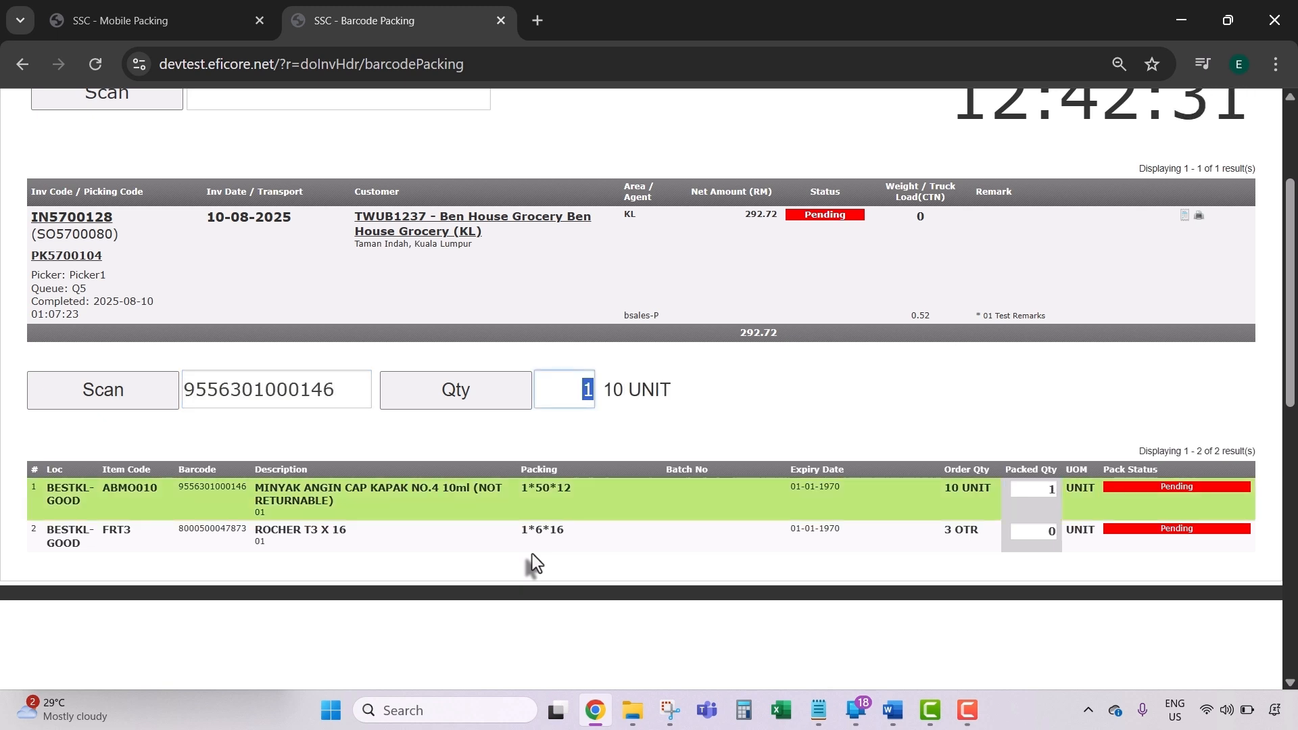
{"action": "type", "text": "2"}
{"action": "key", "text": "Return"}
{"action": "type", "text": "3"}
{"action": "key", "text": "Return"}
{"action": "type", "text": "9556301000146"}
{"action": "key", "text": "Return"}
{"action": "type", "text": "9556301000146"}
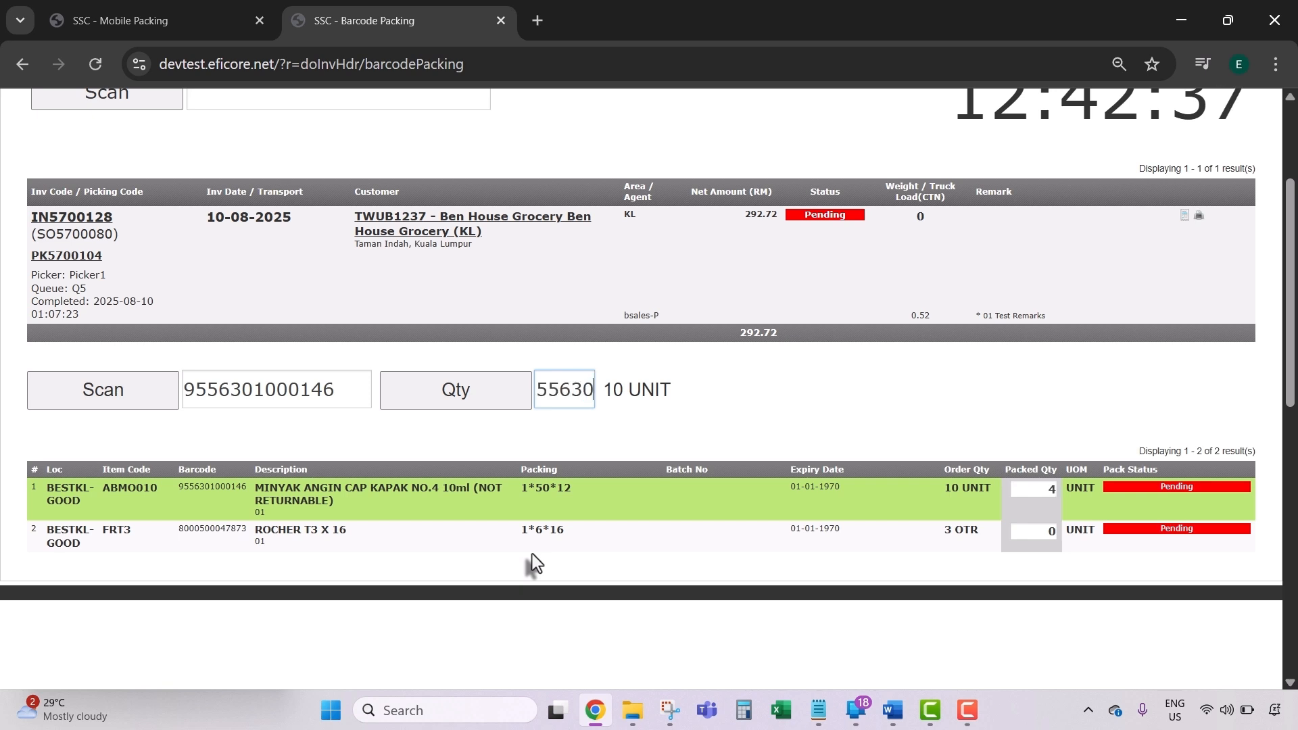
{"action": "key", "text": "Return"}
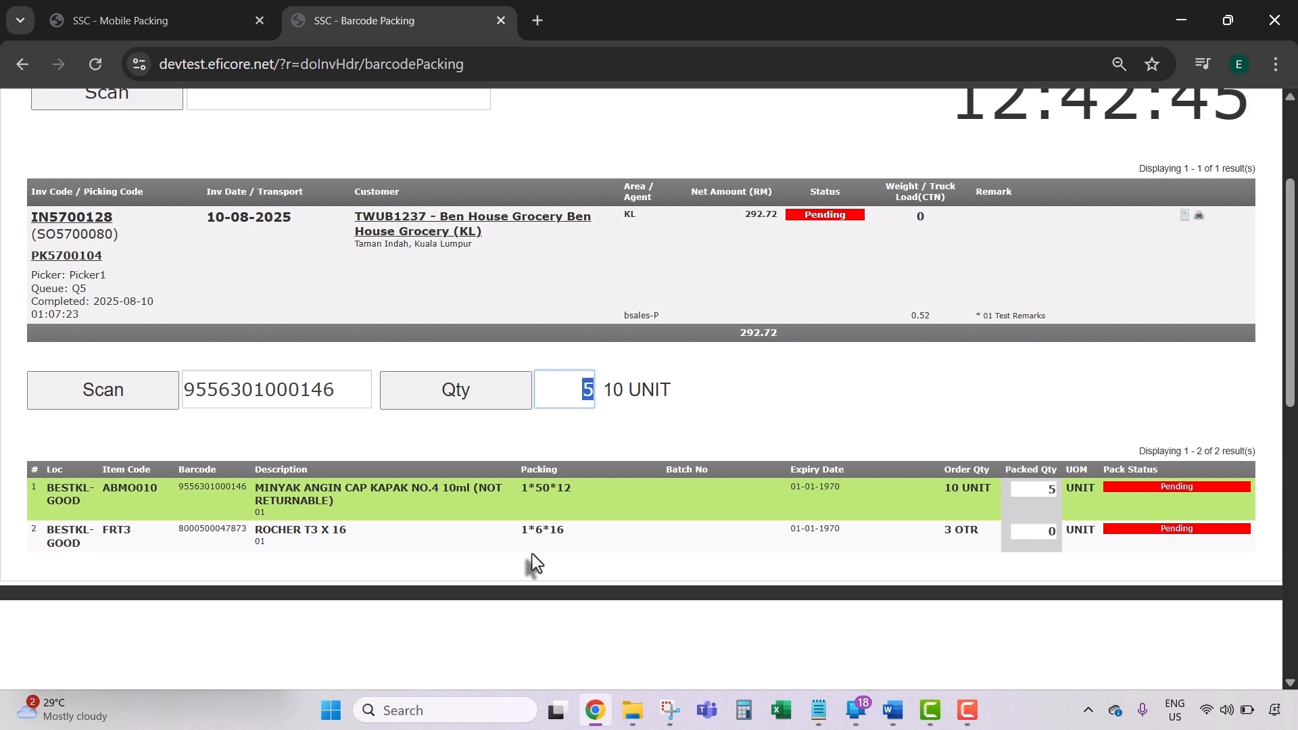
{"action": "type", "text": "80051671"}
{"action": "key", "text": "Return"}
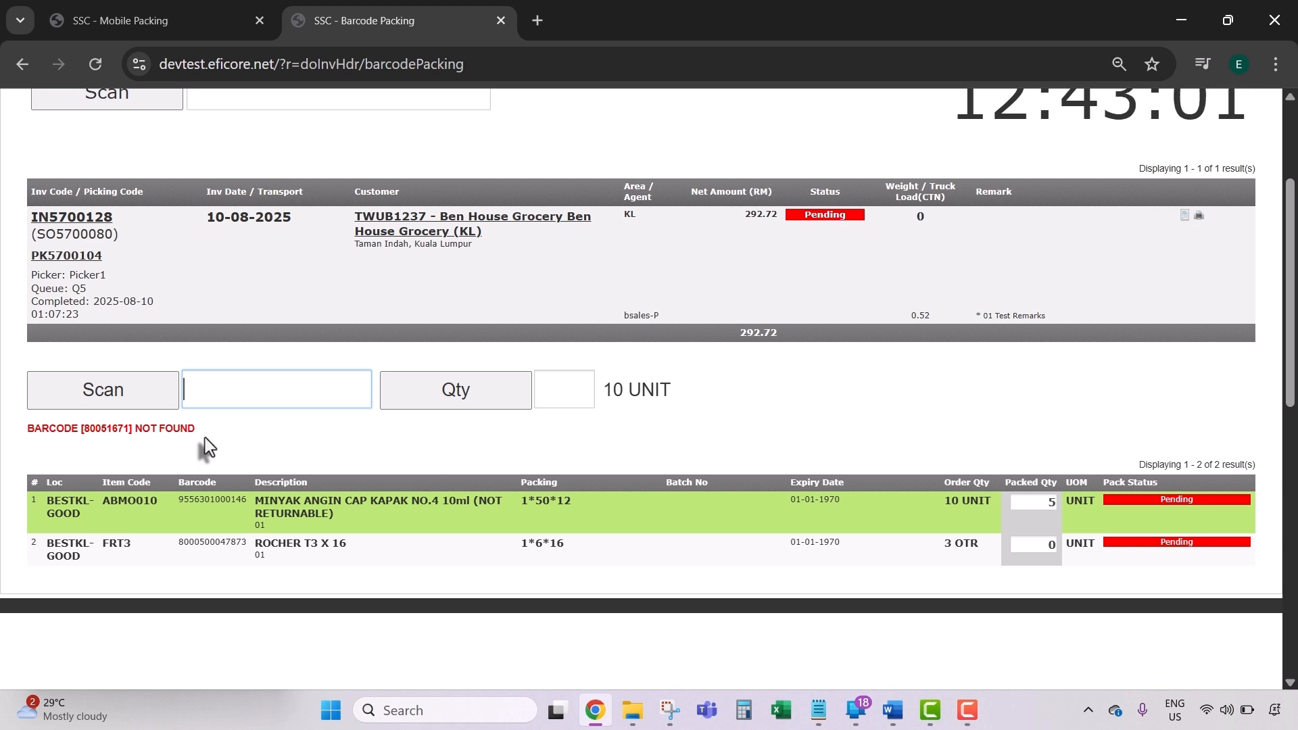
Step: Bring ABMO010 to its full 10 units and dismiss the already-fulfilled warning
{"action": "type", "text": "9556301000146"}
{"action": "key", "text": "Return"}
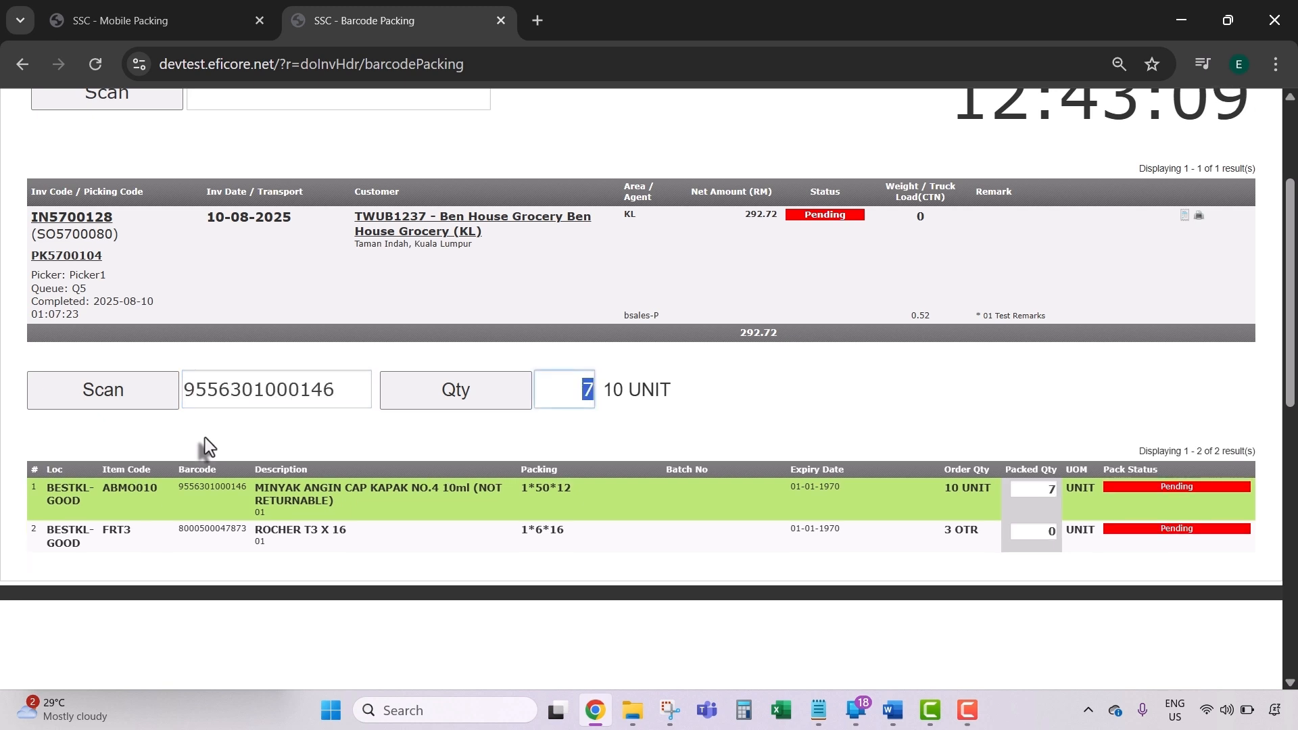
{"action": "key", "text": "Return"}
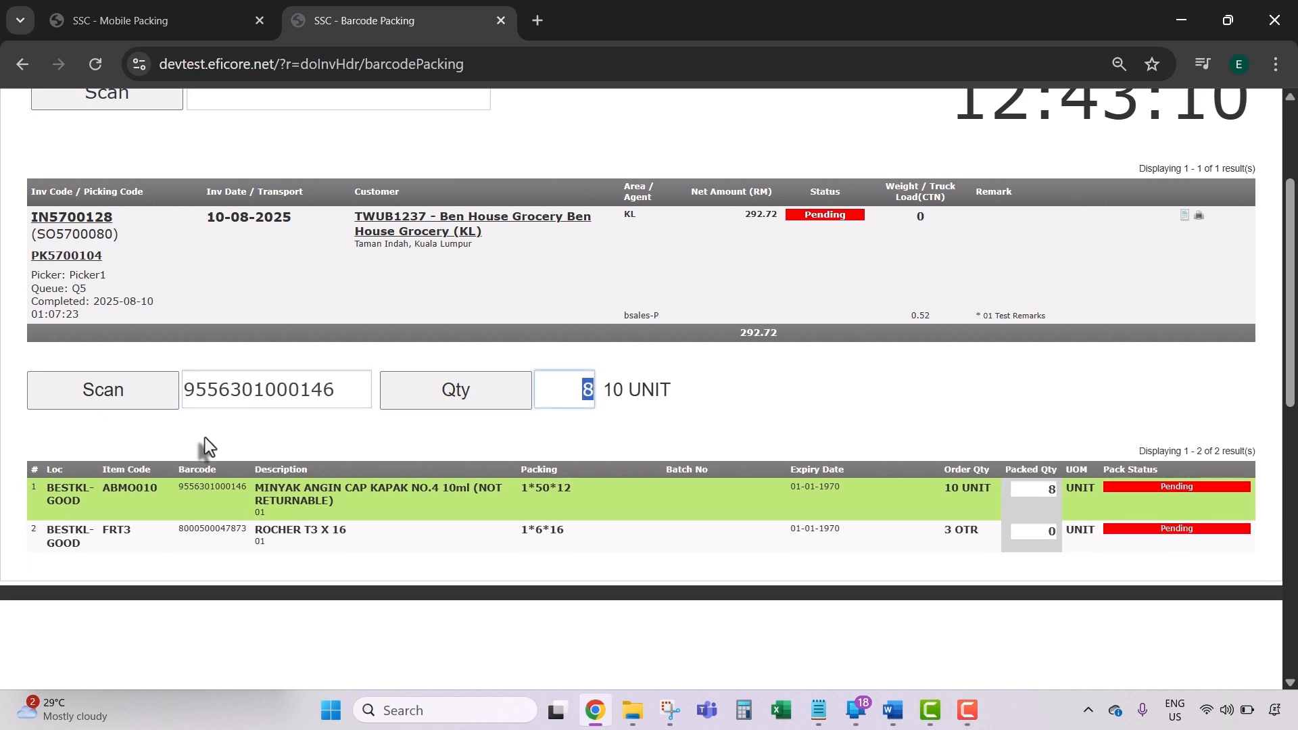
{"action": "key", "text": "Return"}
{"action": "key", "text": "Return"}
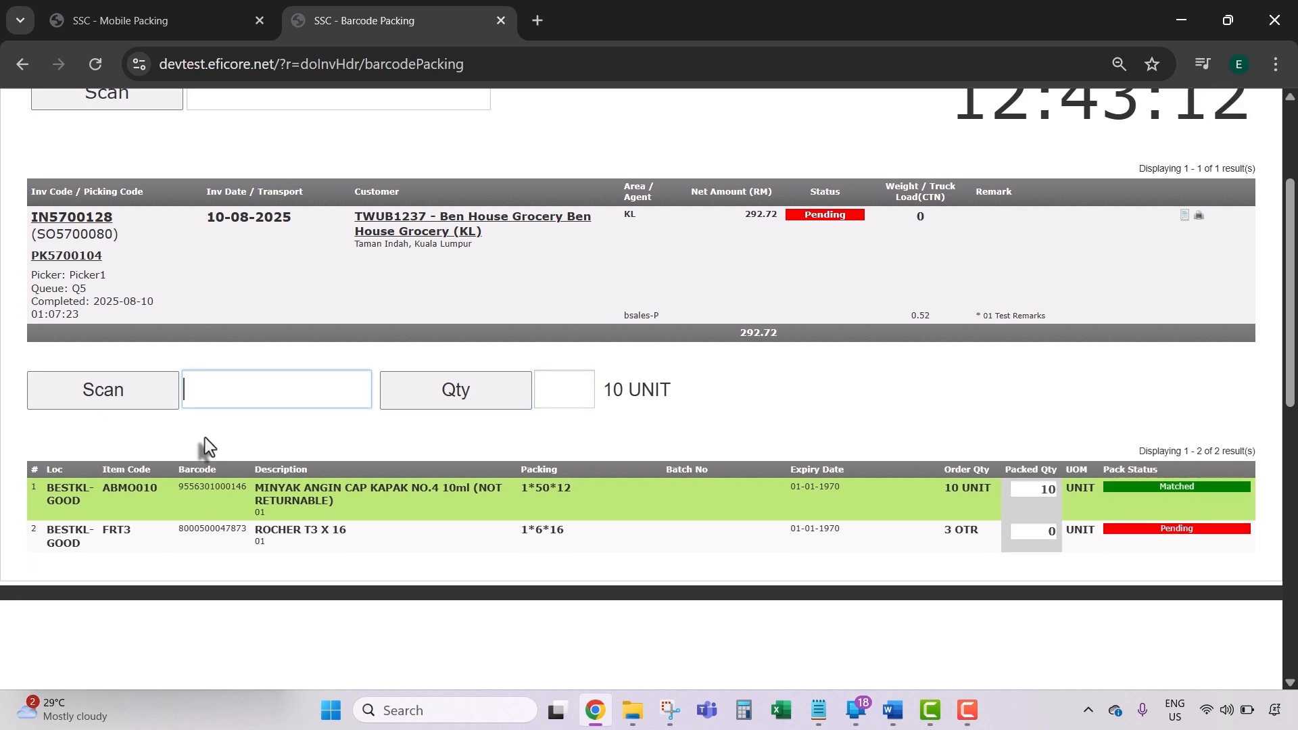
{"action": "type", "text": "19556301"}
{"action": "key", "text": "Return"}
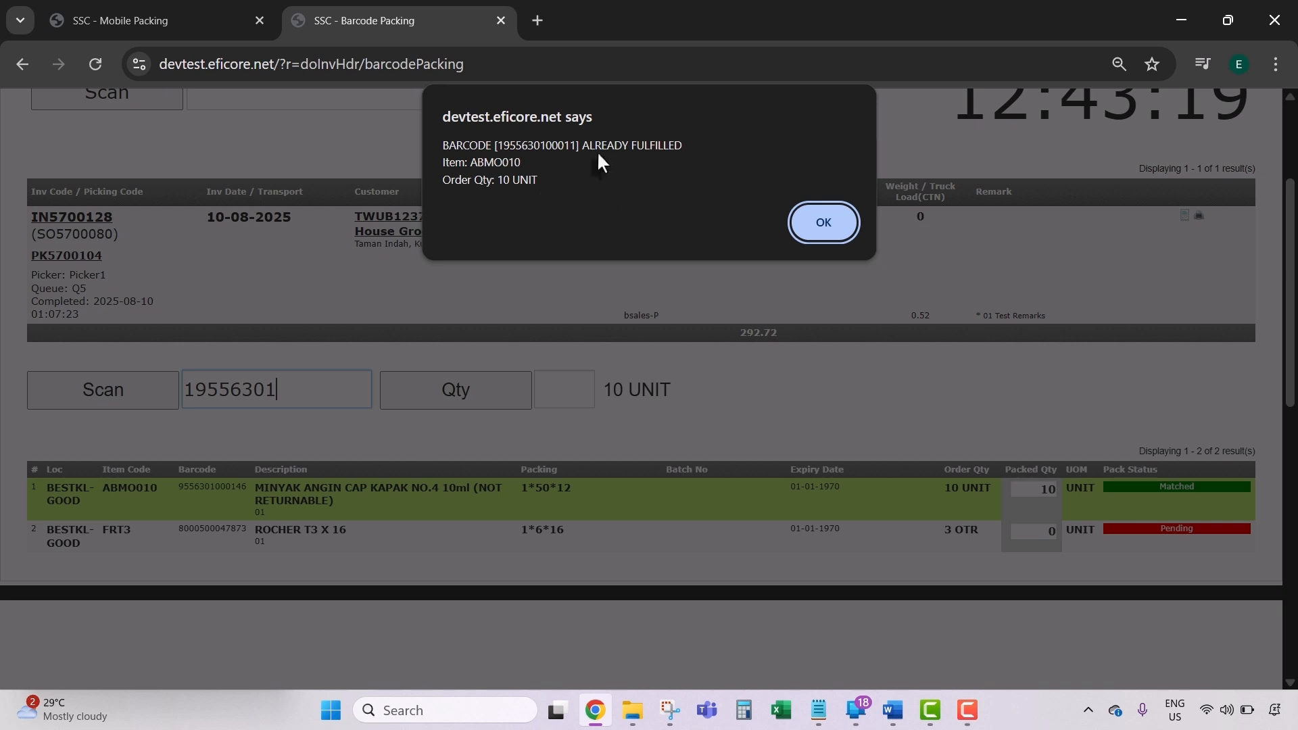
{"action": "left_click", "coordinate": [836, 230]}
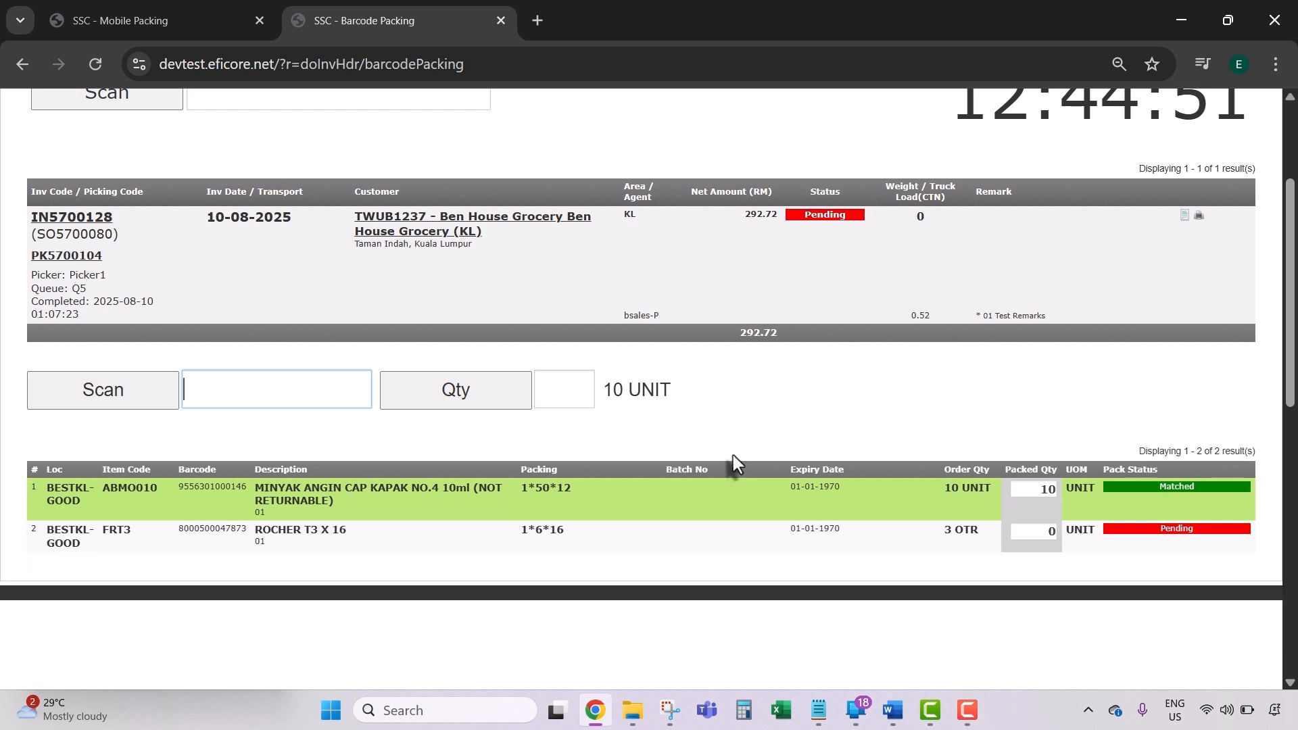
{"action": "type", "text": "8000500047873"}
{"action": "key", "text": "Return"}
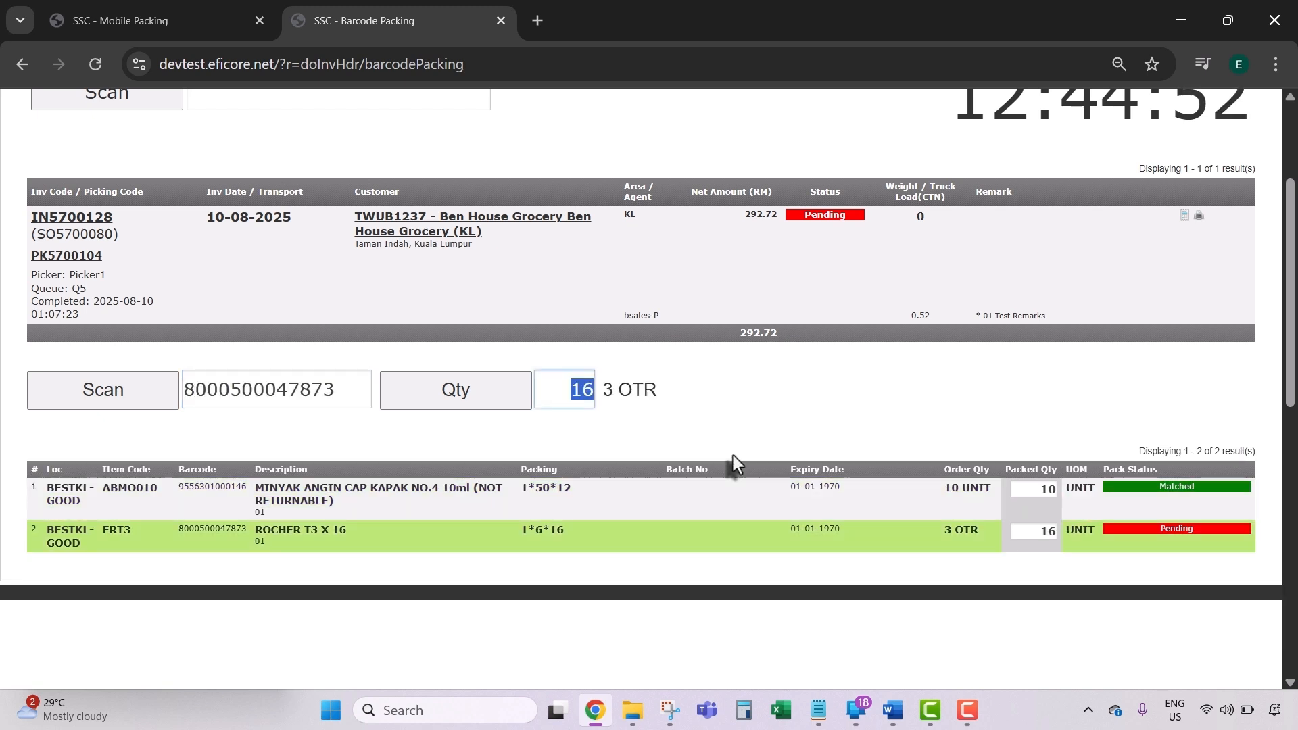
{"action": "type", "text": "8000500047873"}
{"action": "key", "text": "Return"}
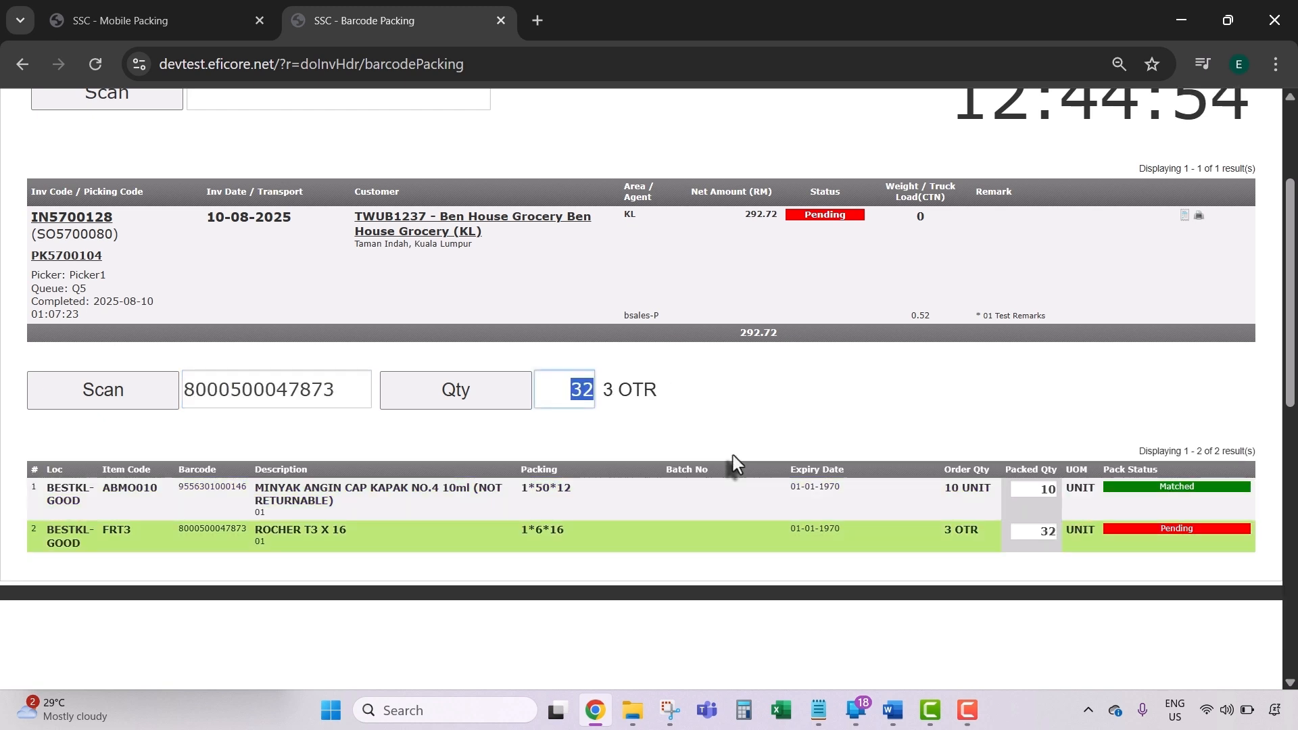
{"action": "type", "text": "48"}
{"action": "key", "text": "Return"}
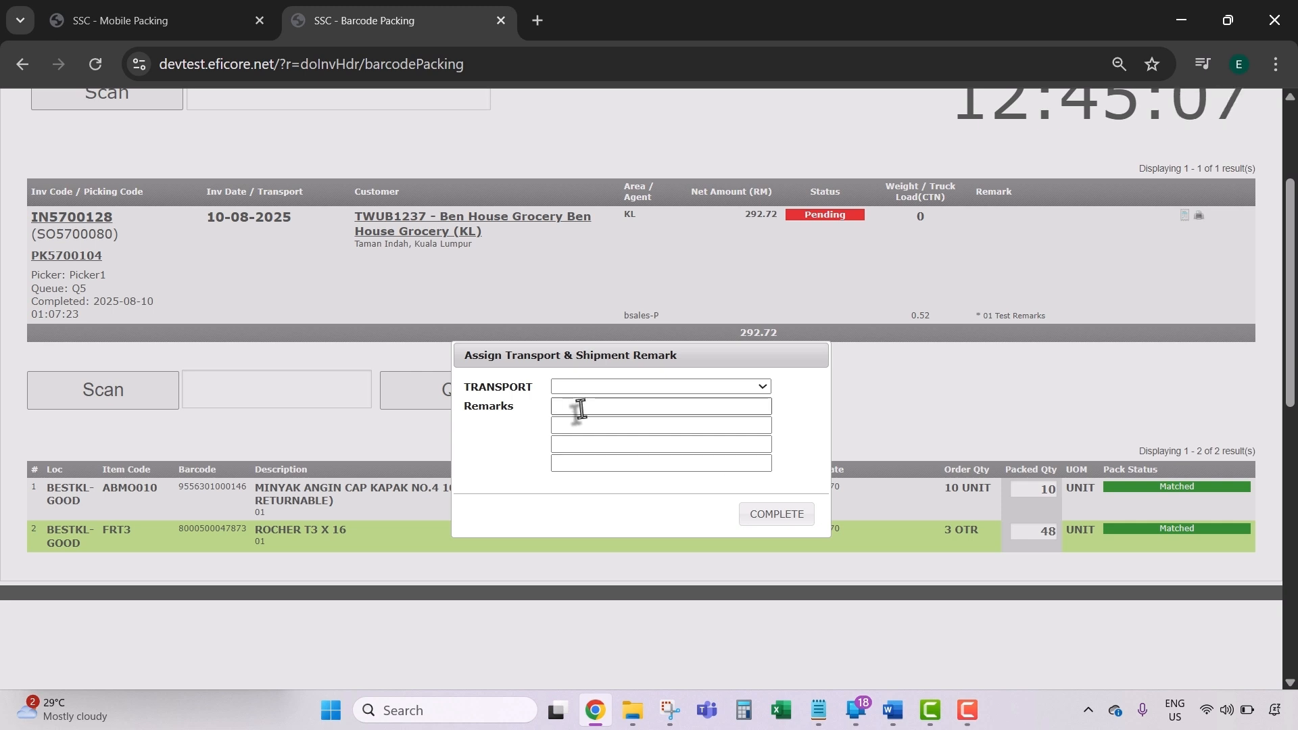
Step: Enter the remark 'TOTAL 2 CARTONS' and complete IN5700128's packing
{"action": "left_click", "coordinate": [576, 407]}
{"action": "type", "text": "TOTAL 2 "}
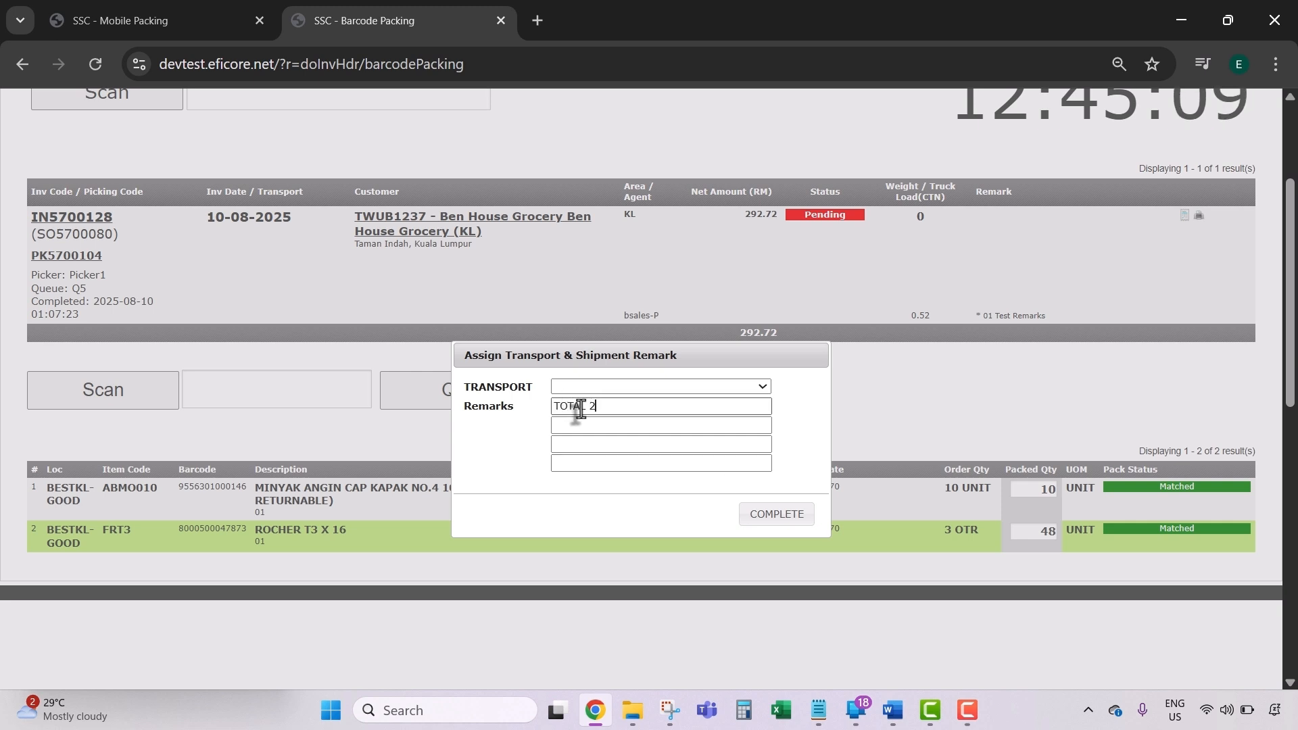
{"action": "type", "text": "CARTONS"}
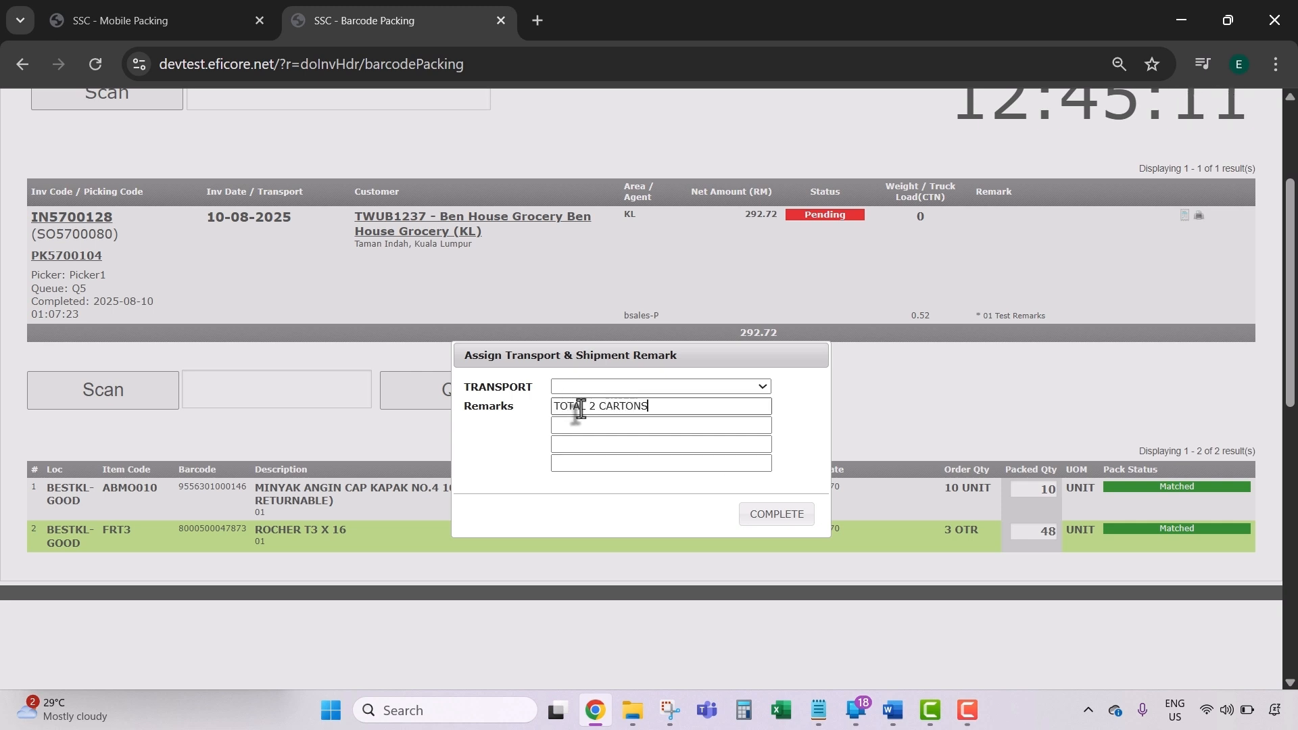
{"action": "left_click", "coordinate": [791, 521]}
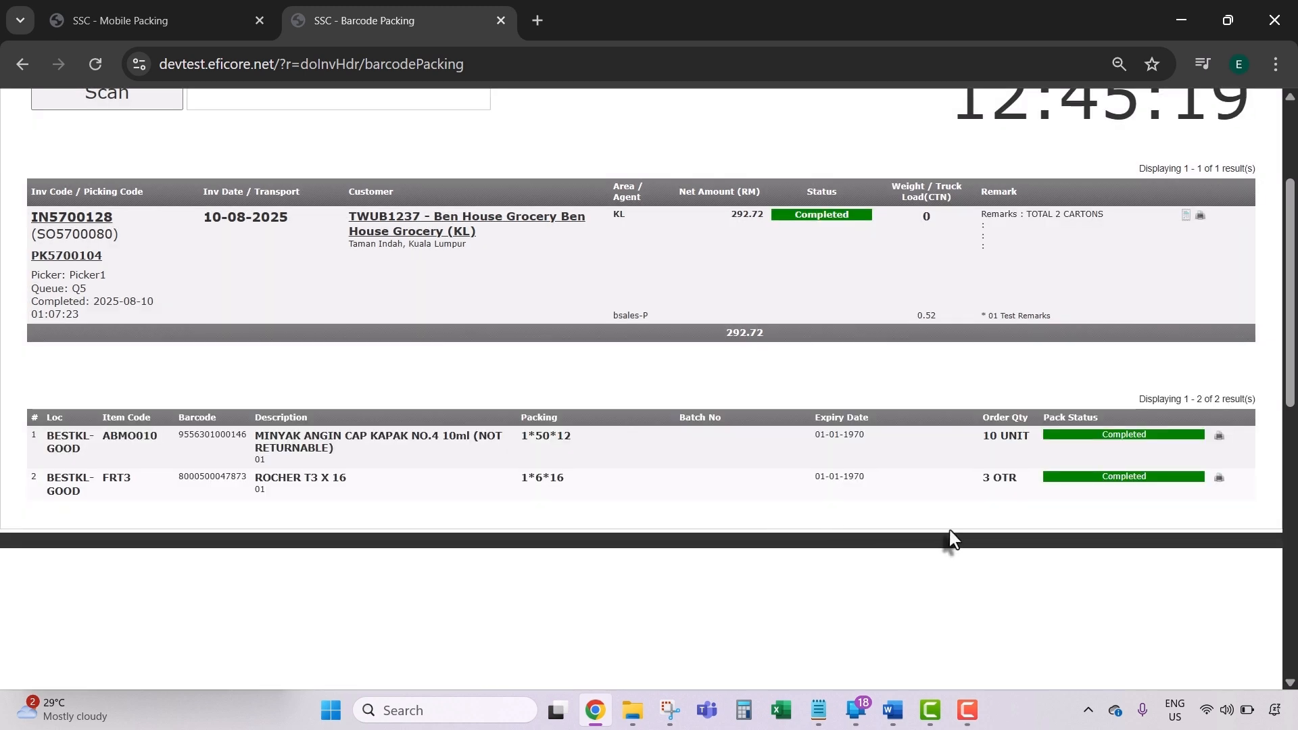
{"action": "scroll", "coordinate": [1001, 459], "scroll_direction": "up", "scroll_amount": 2}
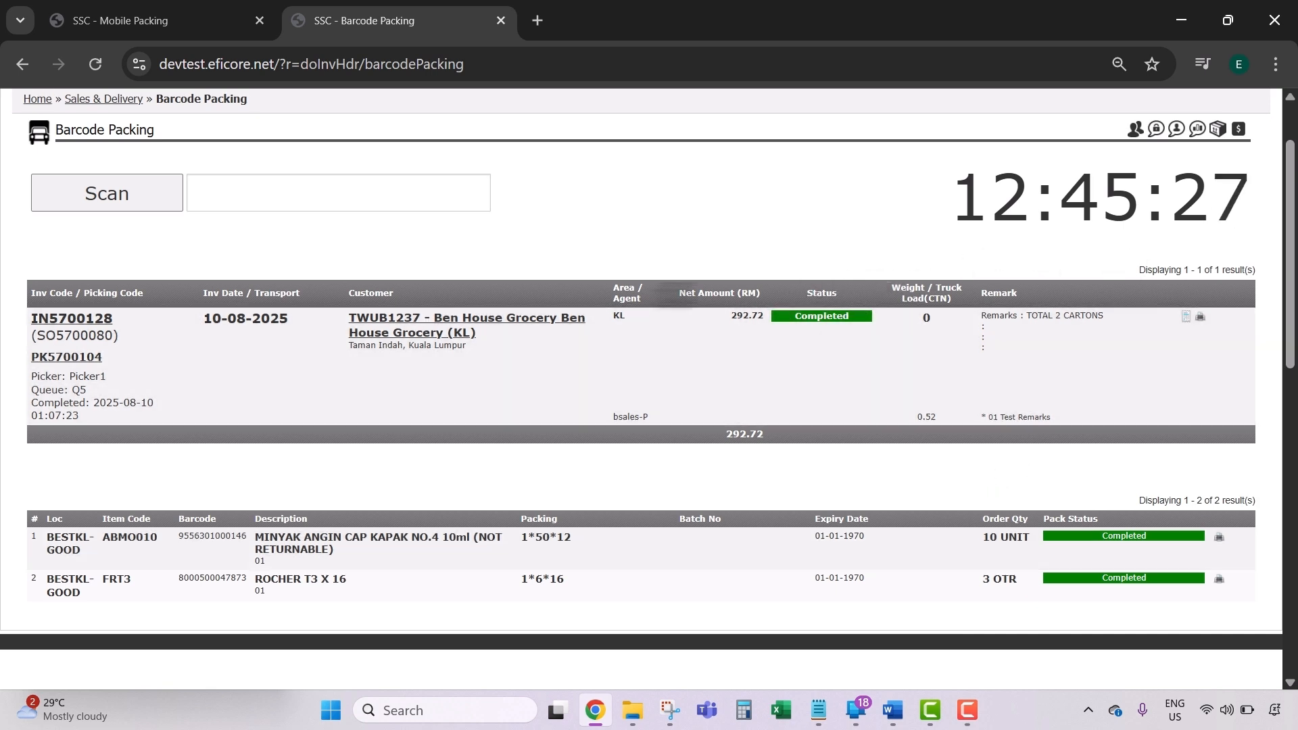
{"action": "scroll", "coordinate": [508, 186], "scroll_direction": "up", "scroll_amount": 2}
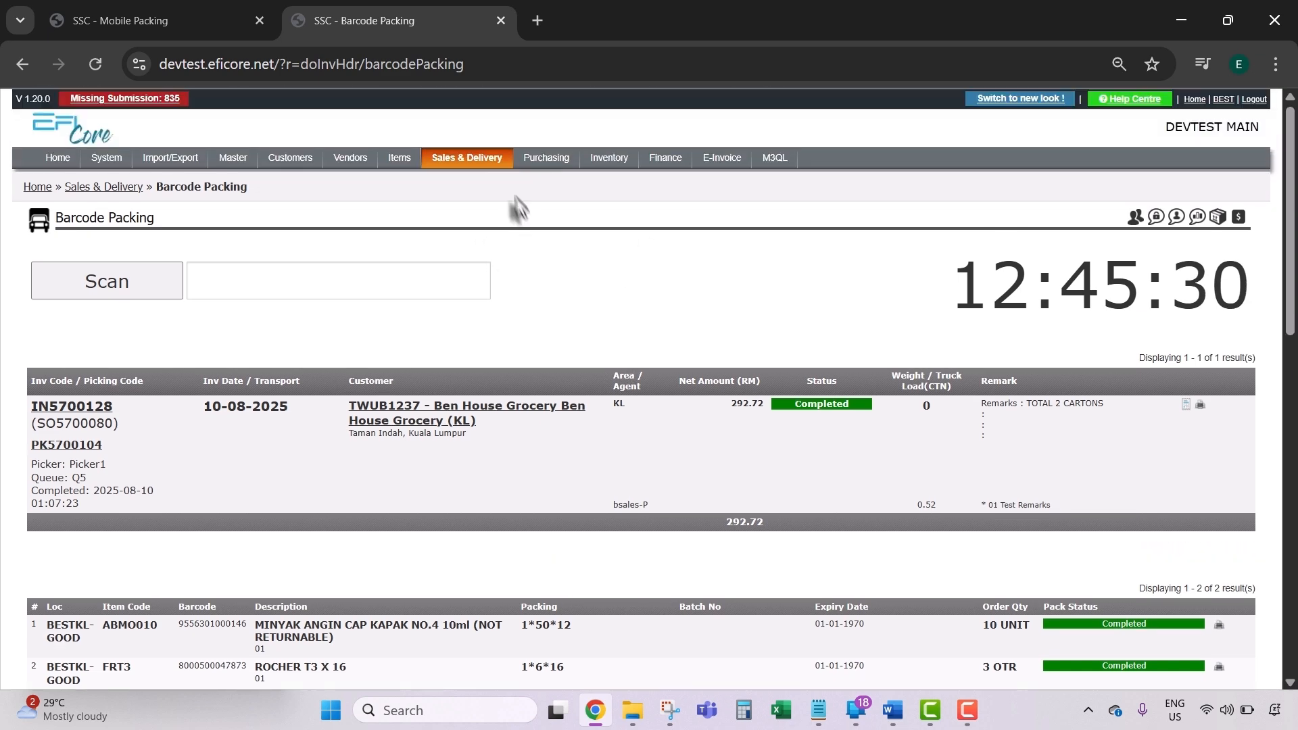
Step: Open the Mobile Packing status list and filter it by invoice code IN5700125
{"action": "left_click", "coordinate": [478, 169]}
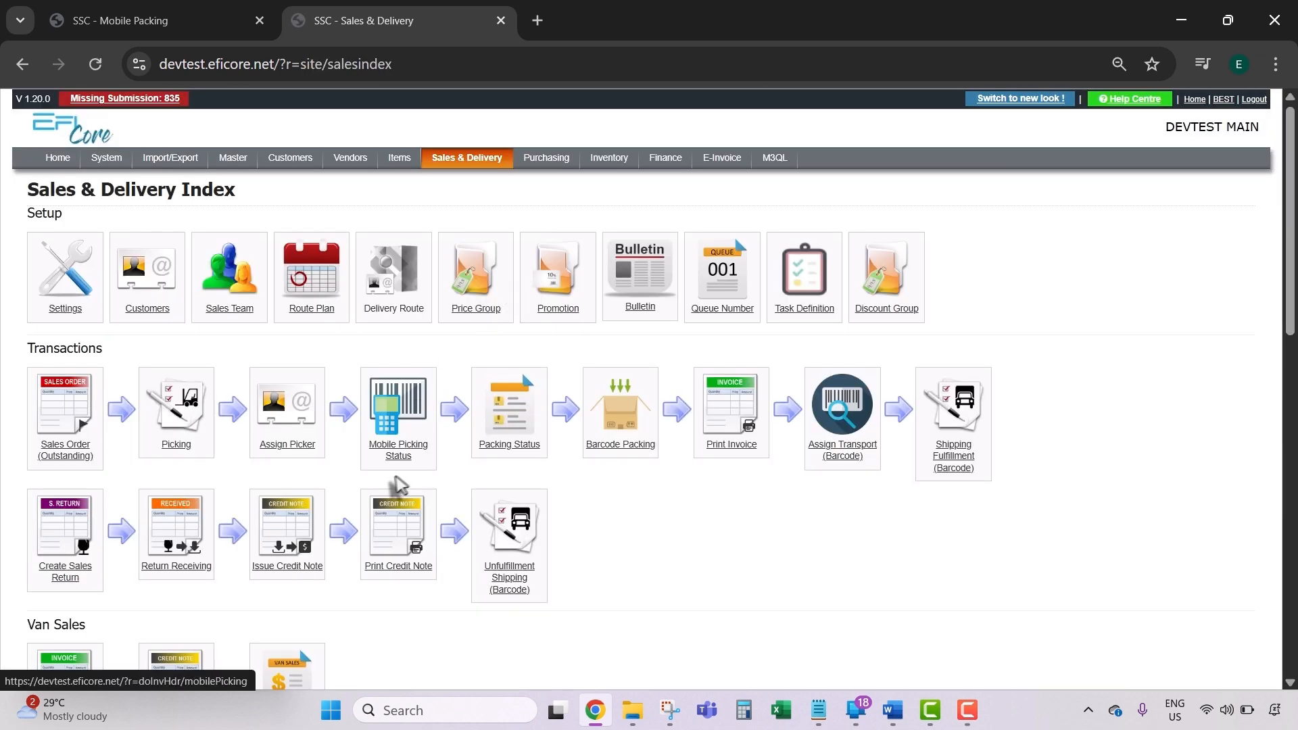
{"action": "left_click", "coordinate": [509, 416]}
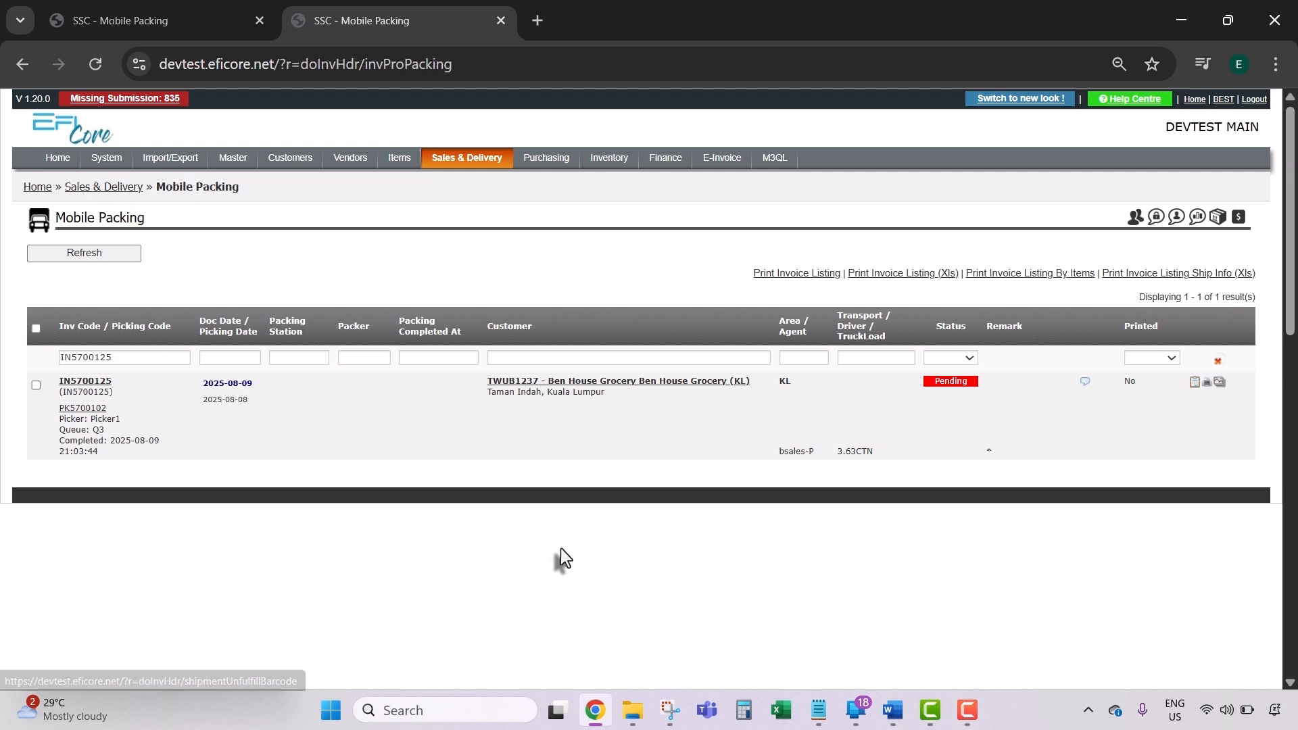
{"action": "left_click", "coordinate": [123, 358]}
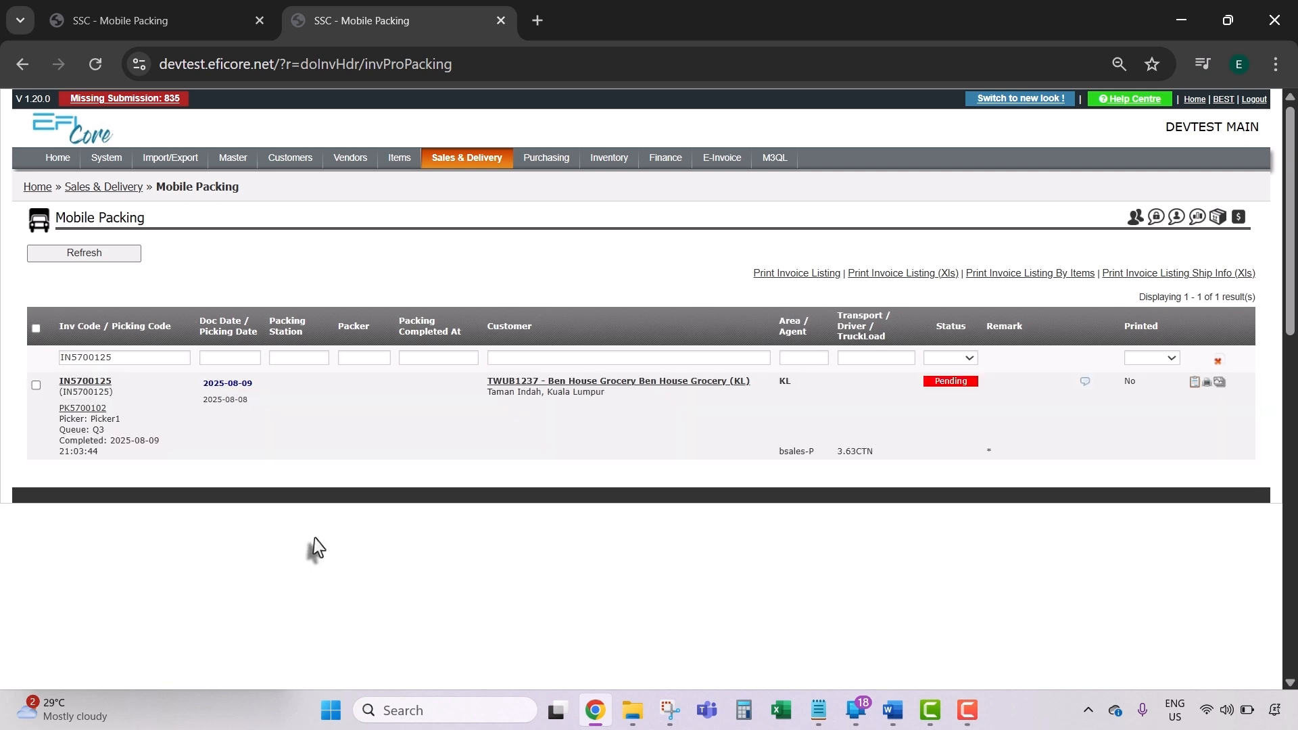
Step: Bring up the mirrored phone app and navigate from Home to the Packing list
{"action": "left_click", "coordinate": [860, 708]}
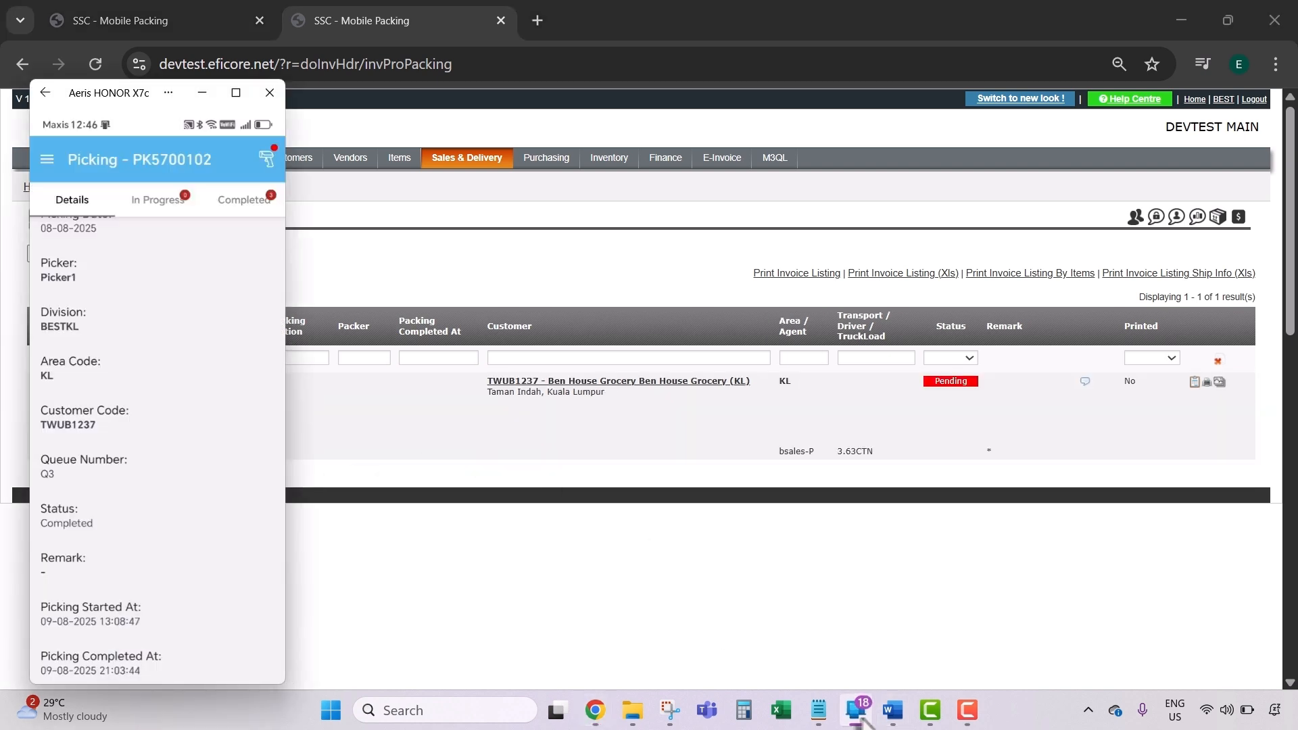
{"action": "left_click_drag", "start_coordinate": [79, 90], "coordinate": [109, 93]}
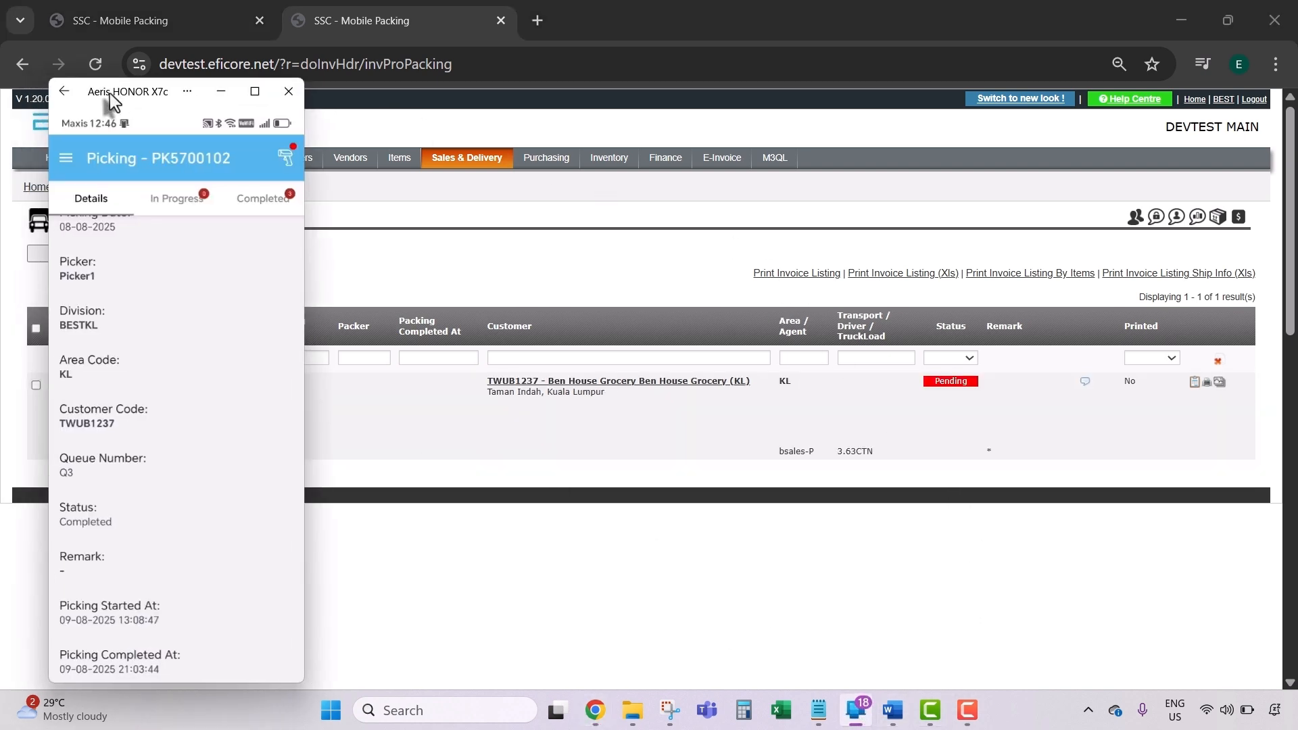
{"action": "left_click", "coordinate": [67, 158]}
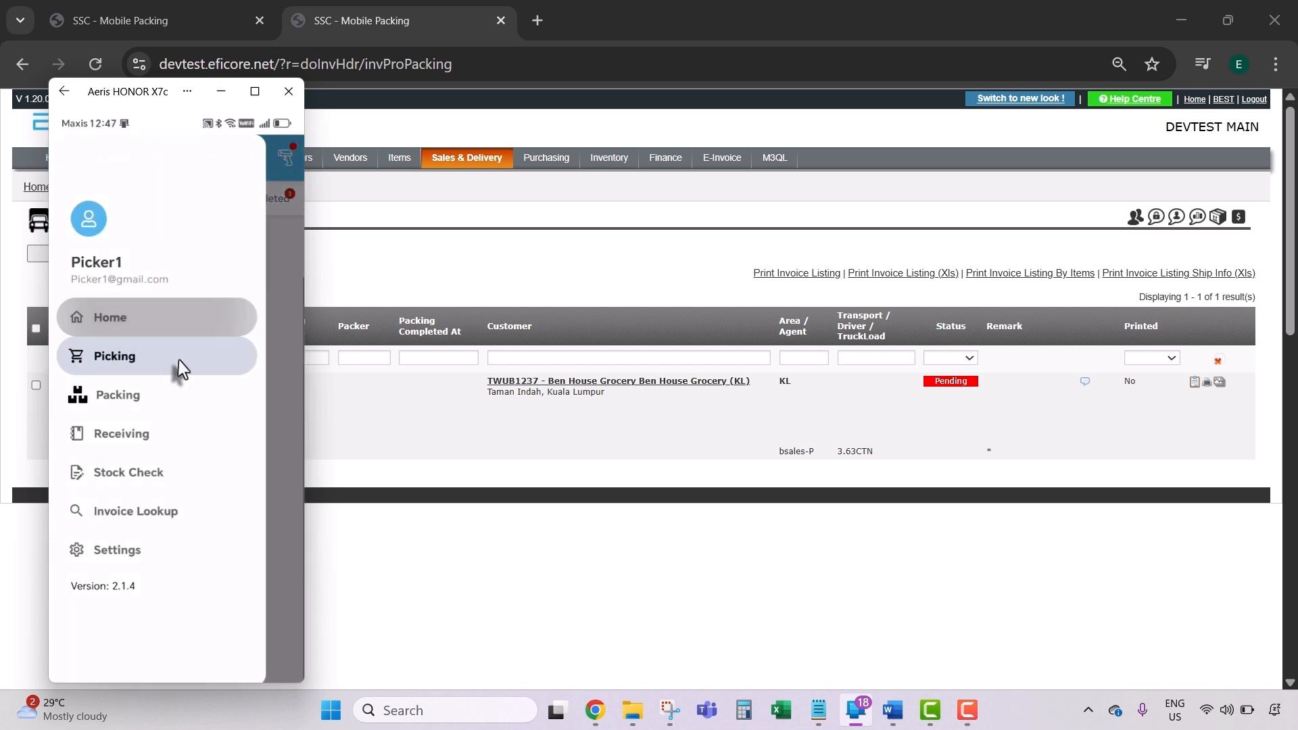
{"action": "left_click", "coordinate": [178, 359]}
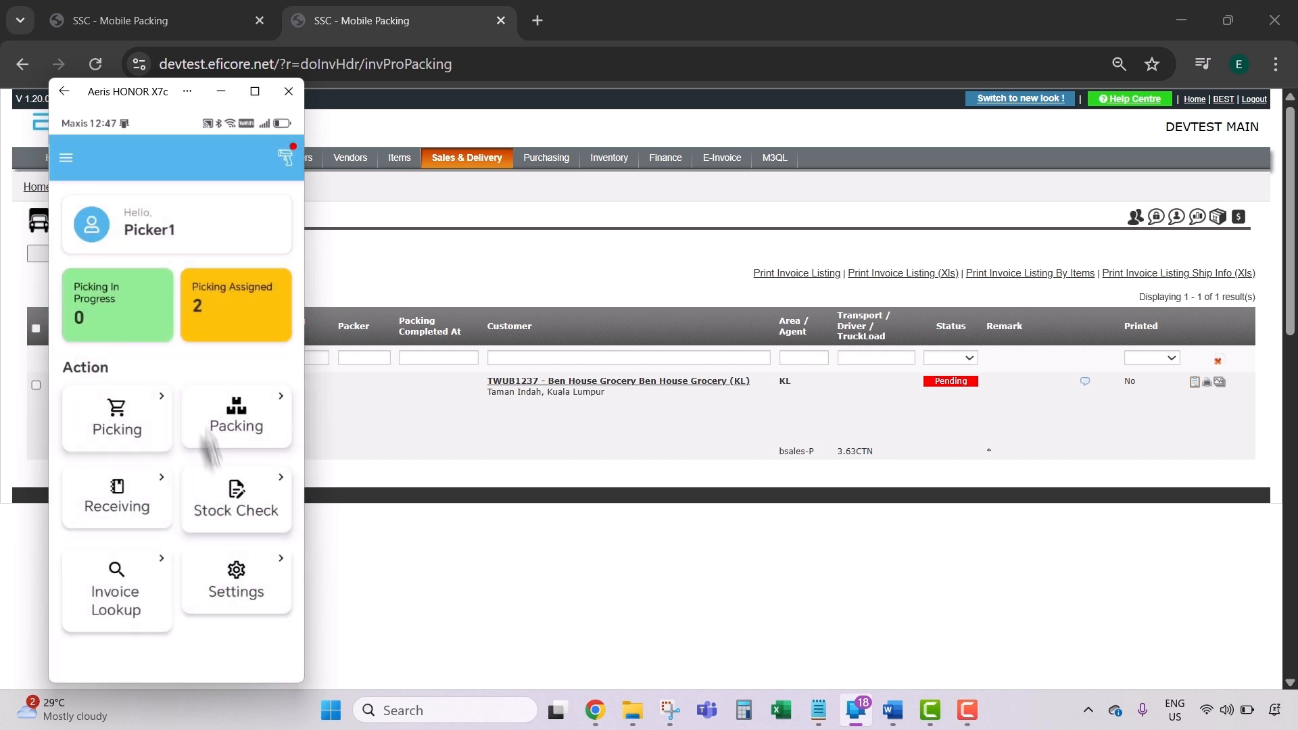
{"action": "left_click", "coordinate": [241, 427]}
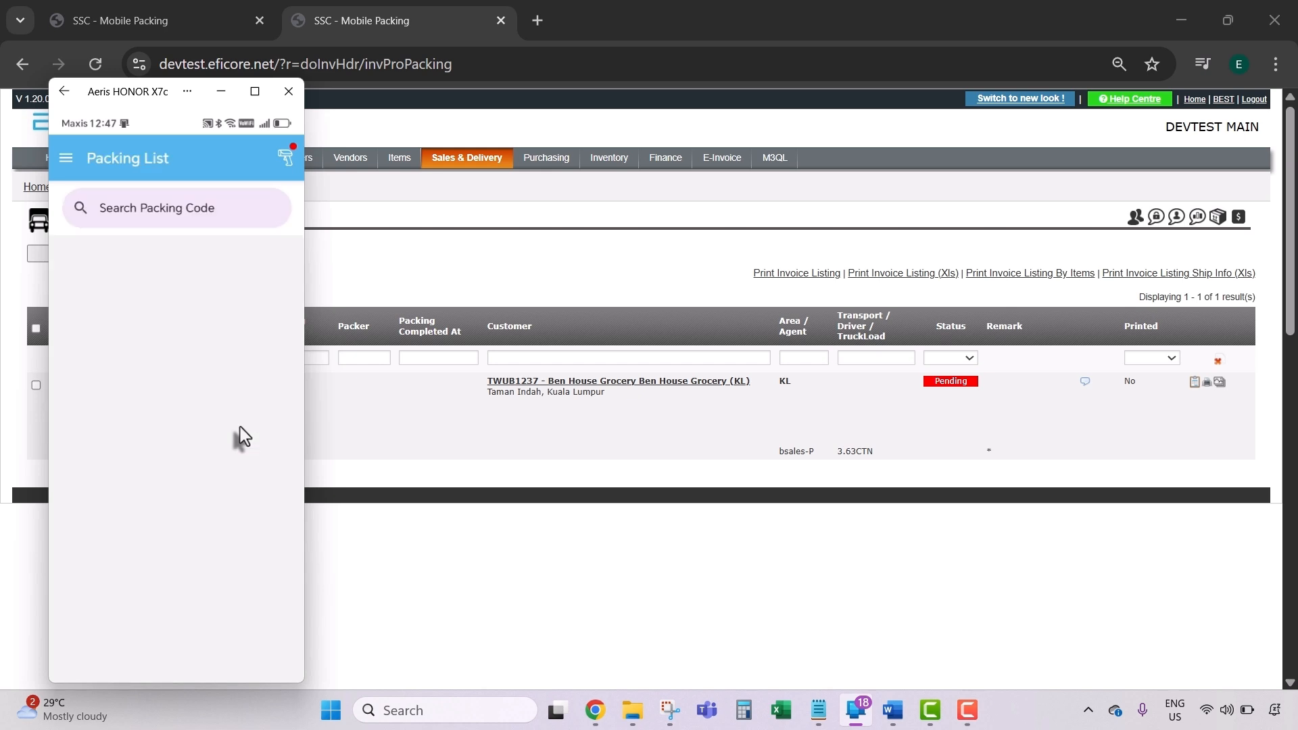
Step: Search packing q5, check its Completed and Pending tabs, then open invoice IN5700125
{"action": "left_click", "coordinate": [165, 212]}
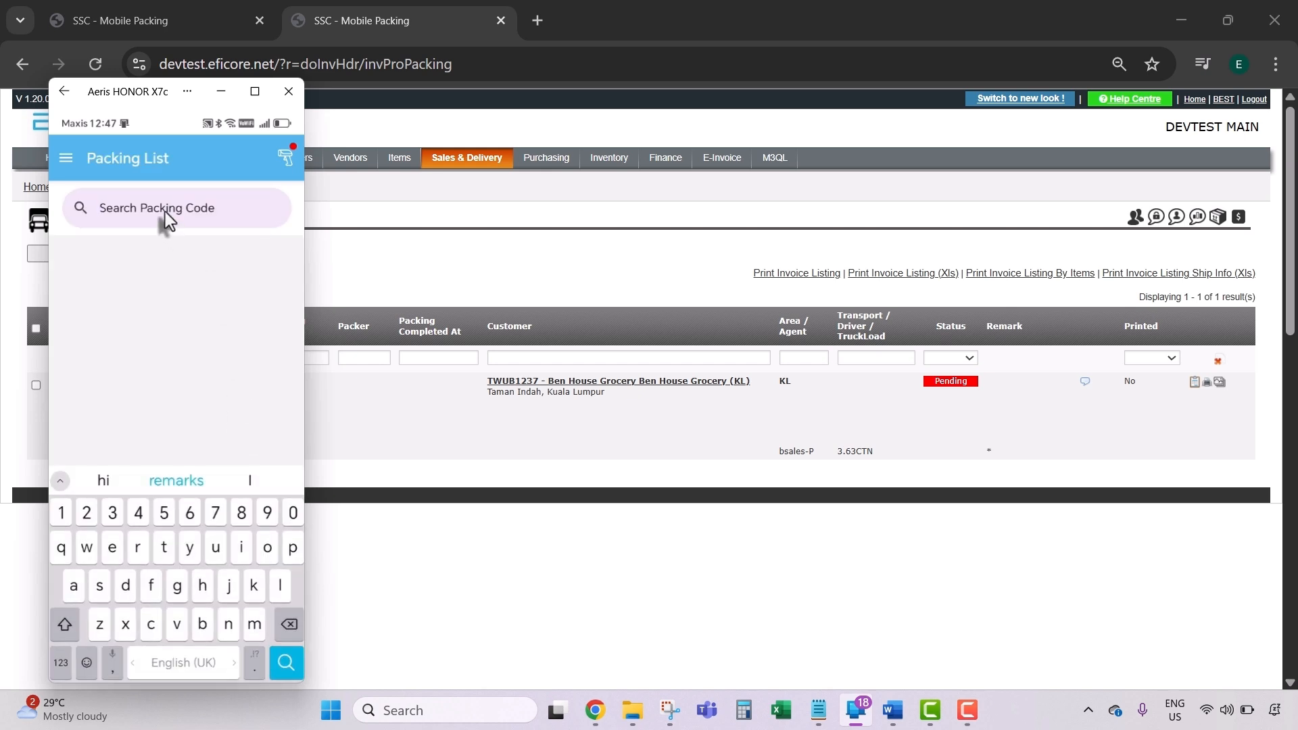
{"action": "type", "text": "q5"}
{"action": "key", "text": "Return"}
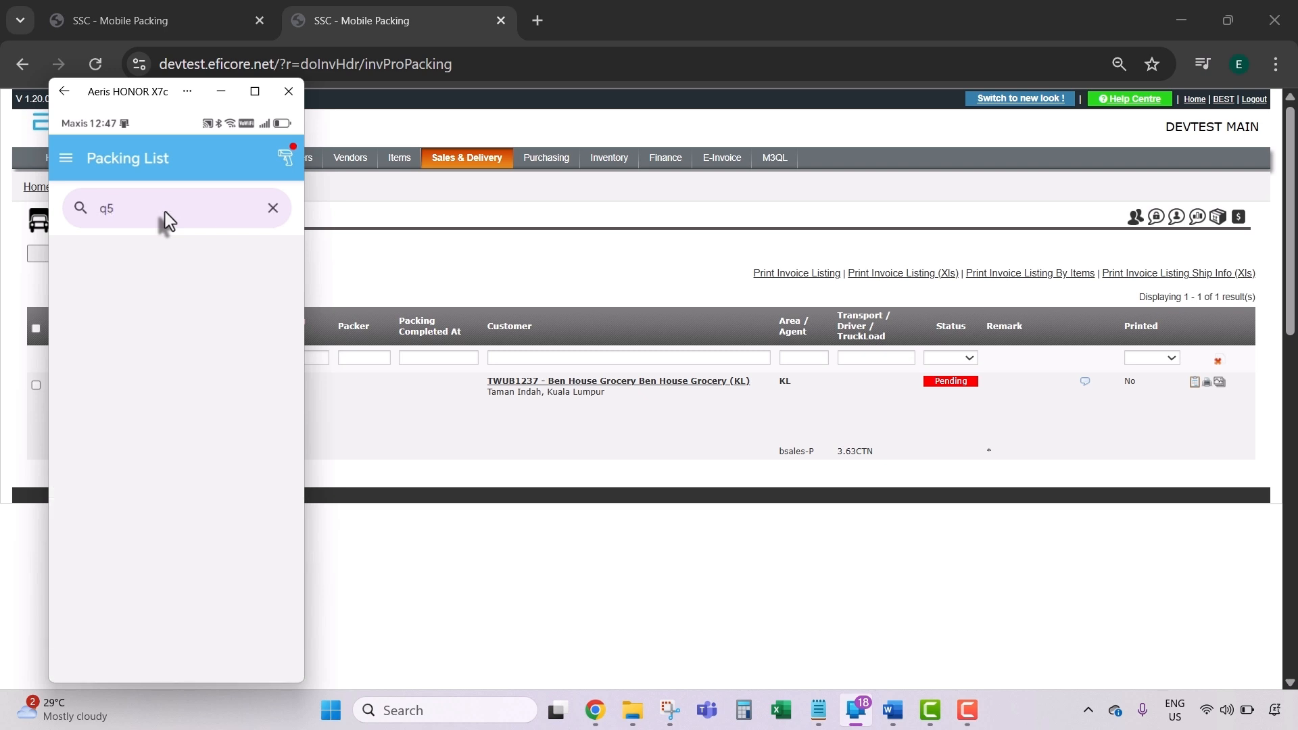
{"action": "left_click", "coordinate": [260, 247]}
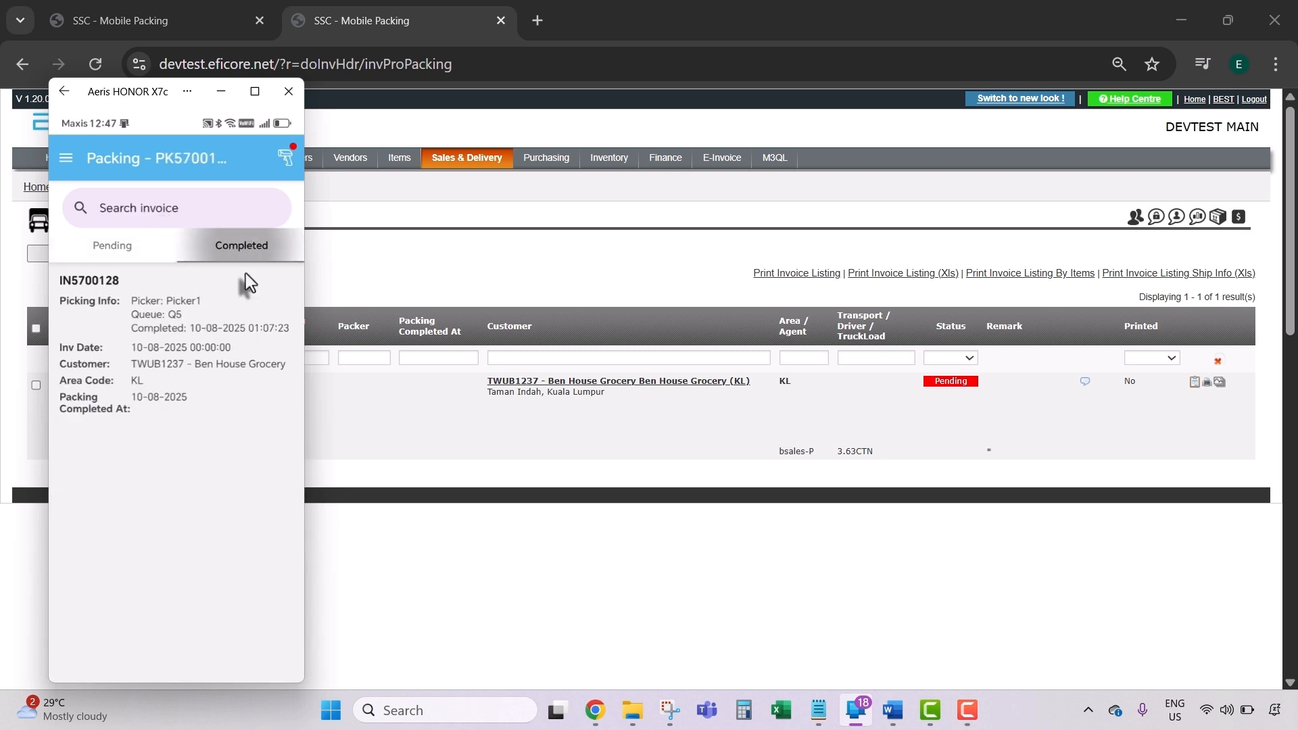
{"action": "left_click", "coordinate": [120, 252]}
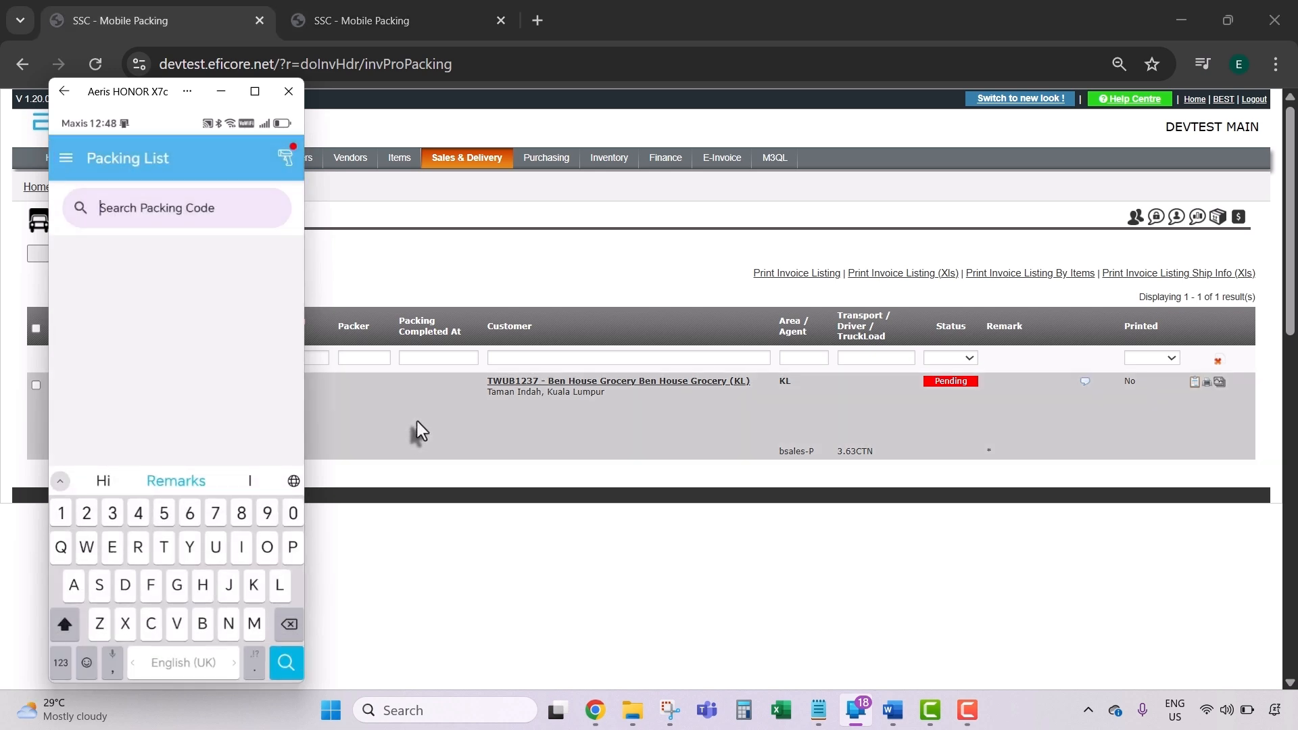
{"action": "type", "text": "In570"}
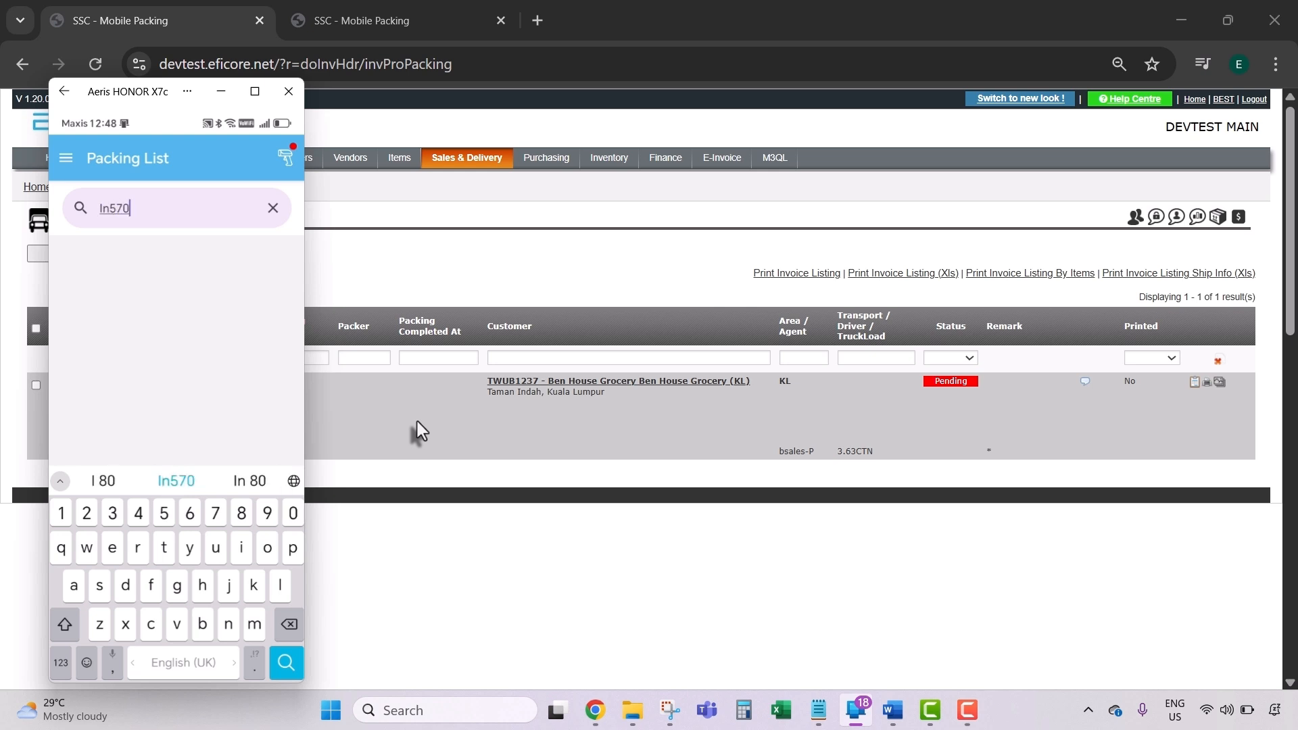
{"action": "type", "text": "0125"}
{"action": "key", "text": "Return"}
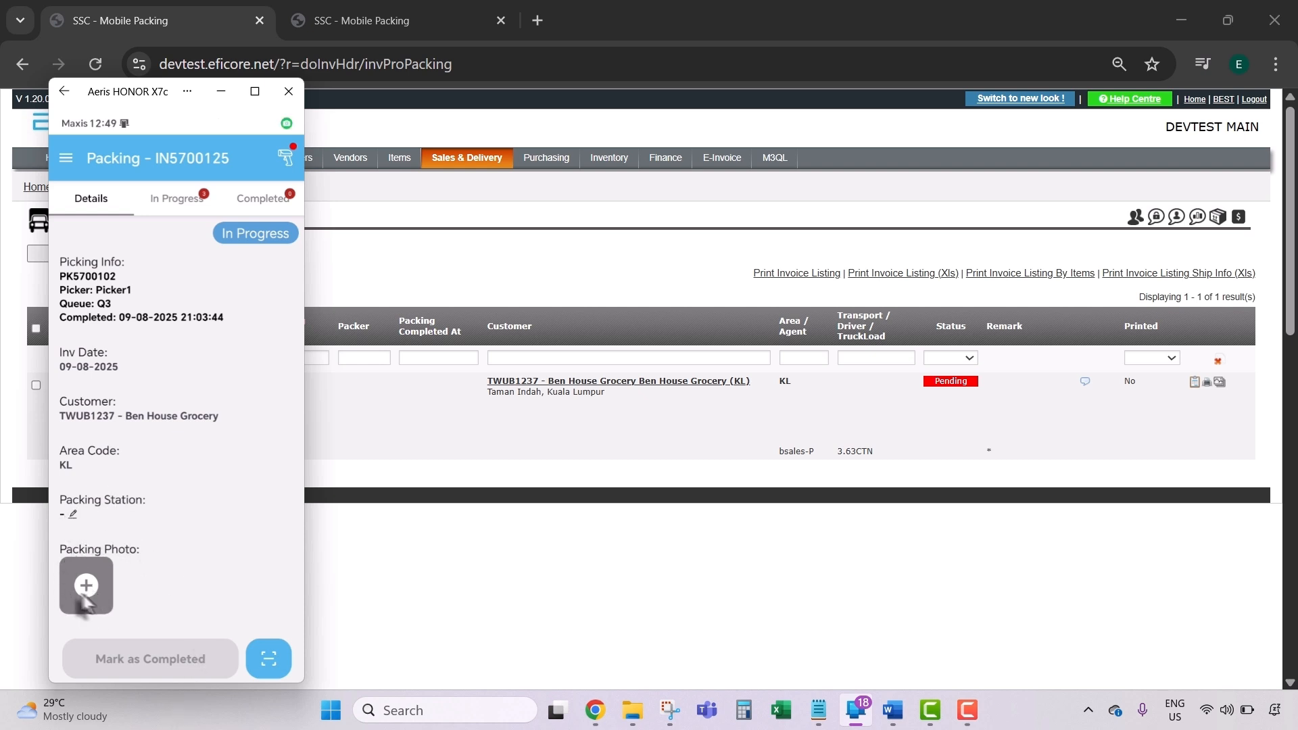
Step: Scan packing station A2 for IN5700125 and pack its items, dismissing the already-fulfilled notice
{"action": "left_click", "coordinate": [71, 517]}
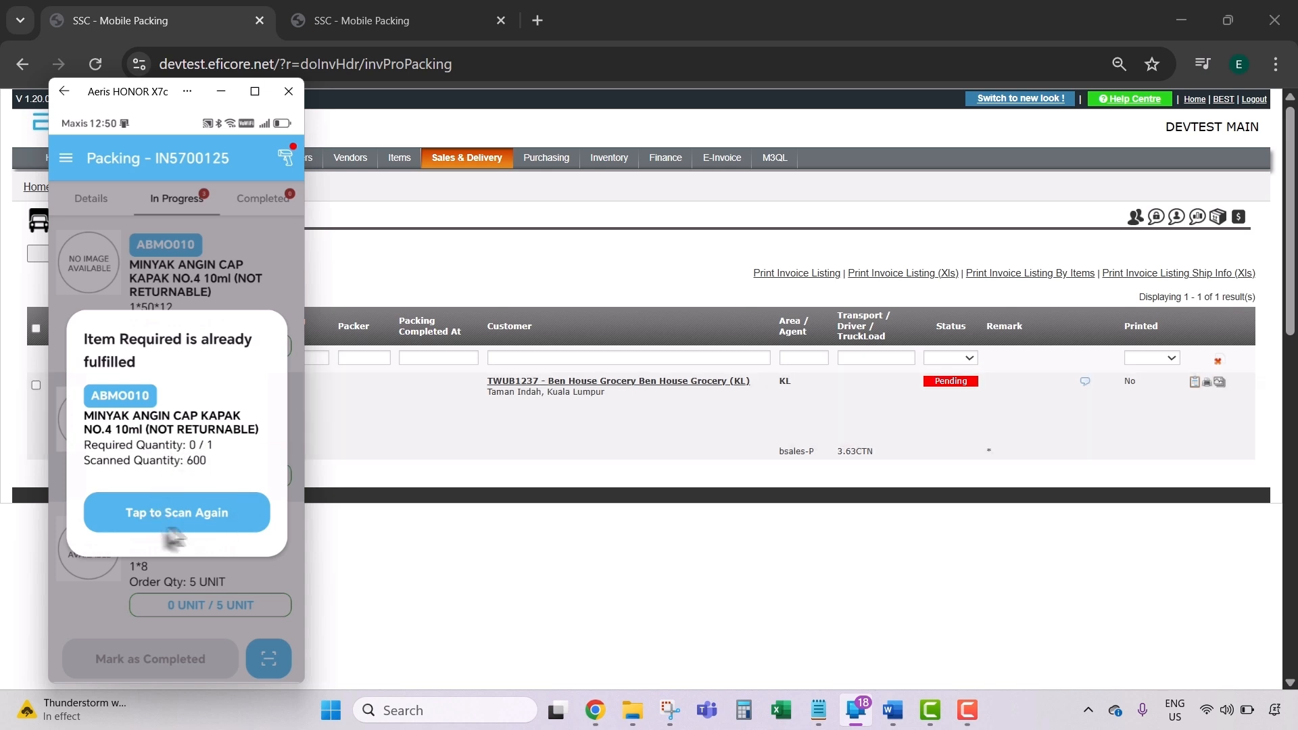
{"action": "left_click", "coordinate": [184, 525]}
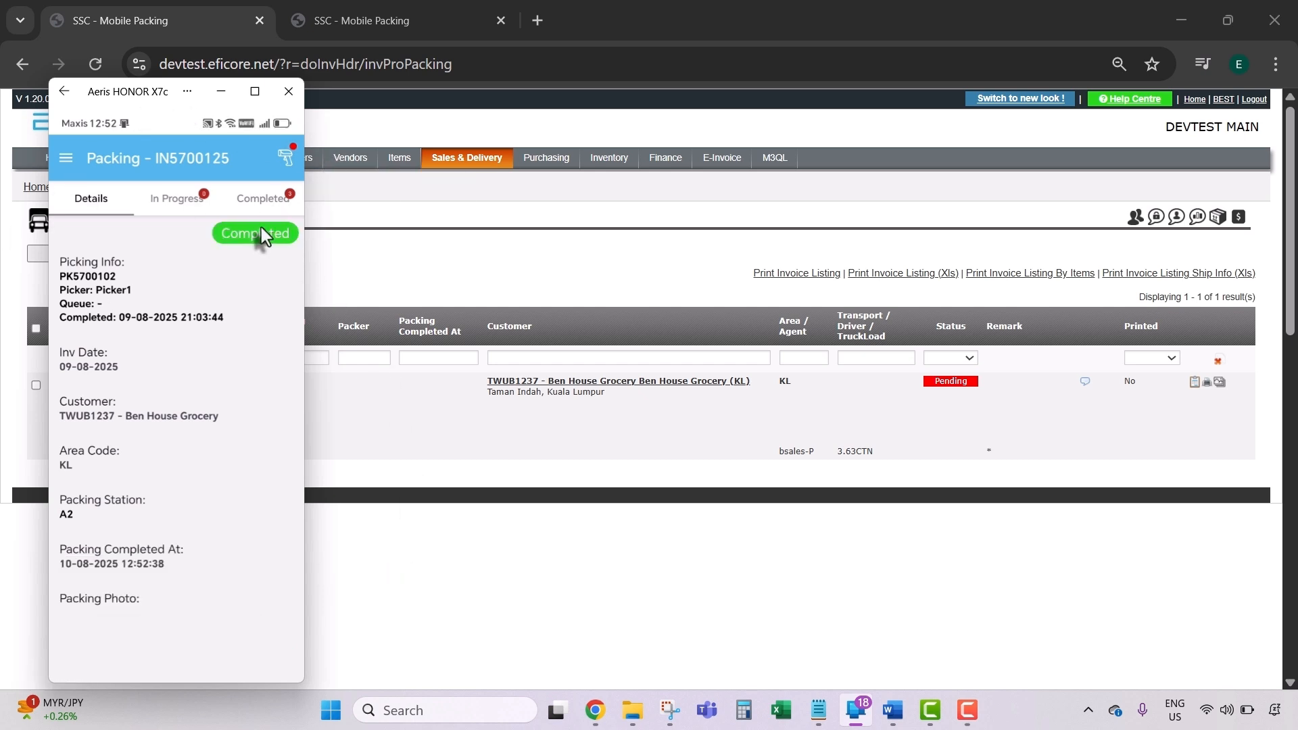
Step: Reload Mobile Packing to confirm IN5700125 is Completed, then open Assign Transport (Barcode)
{"action": "left_click", "coordinate": [481, 244]}
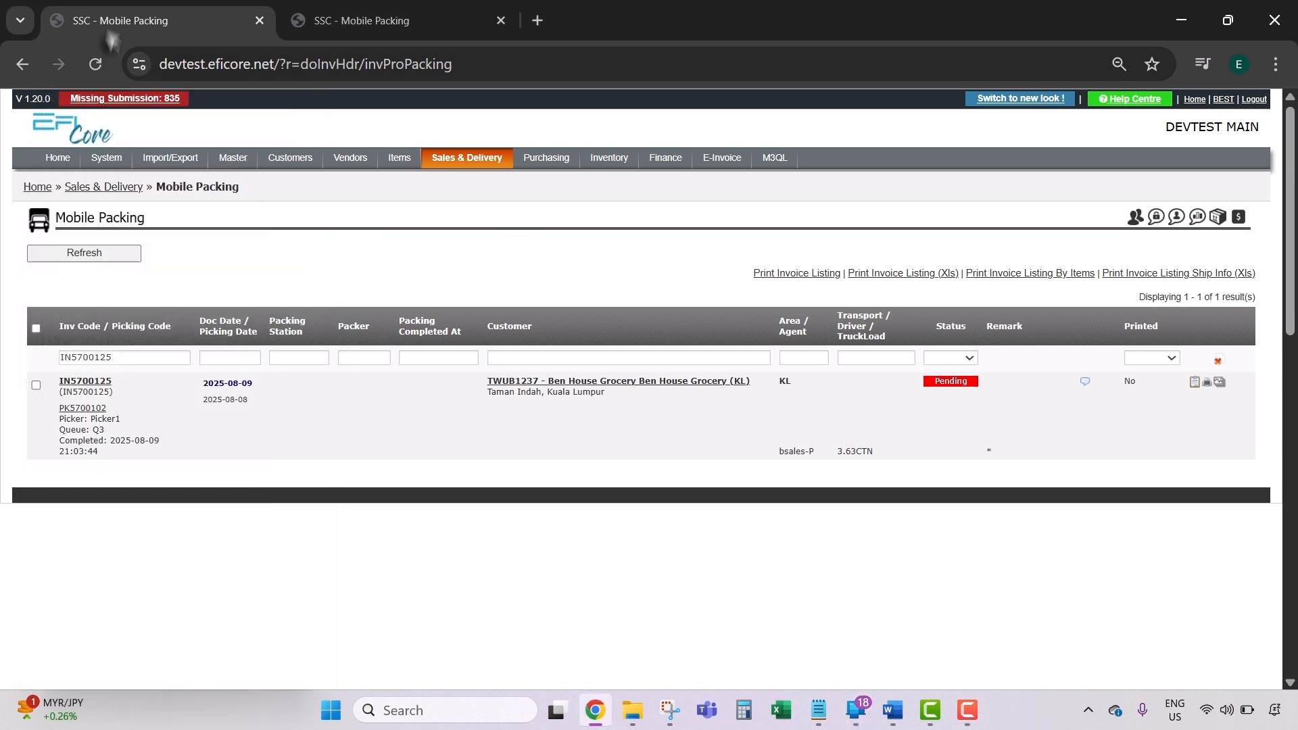
{"action": "left_click", "coordinate": [97, 62]}
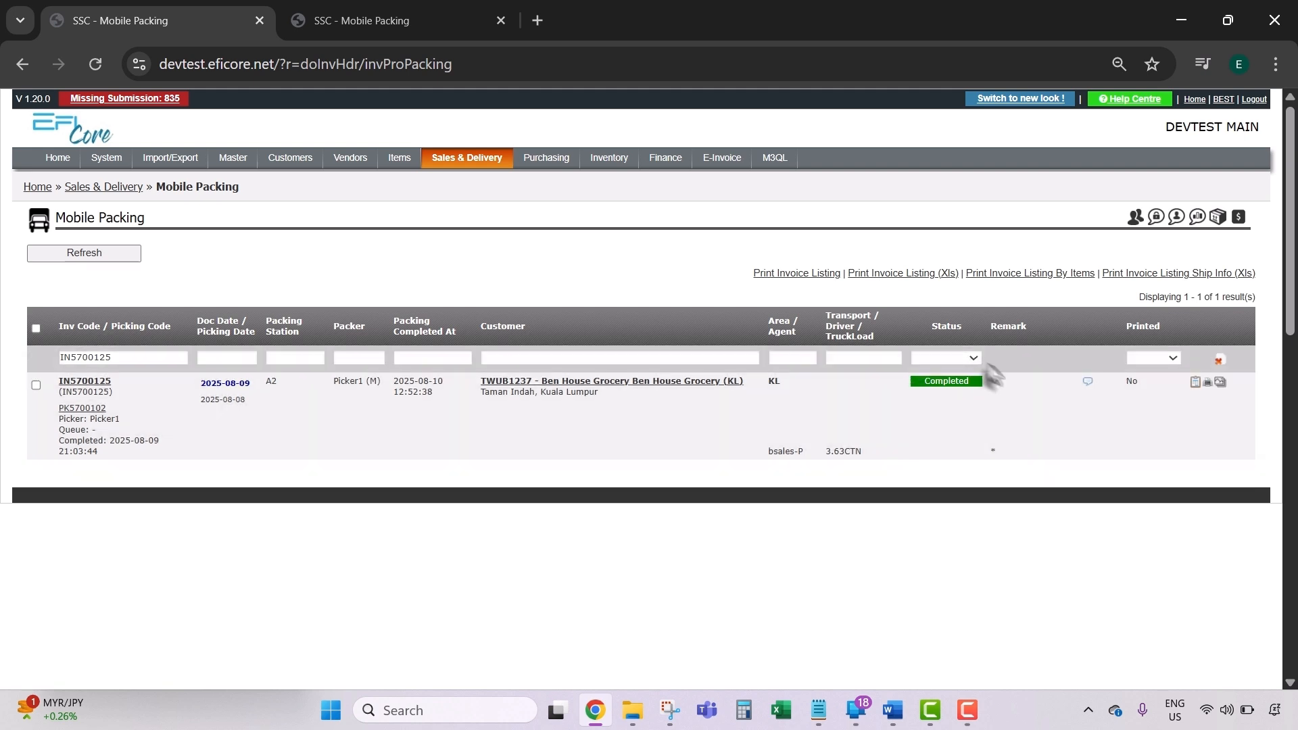
{"action": "left_click", "coordinate": [446, 163]}
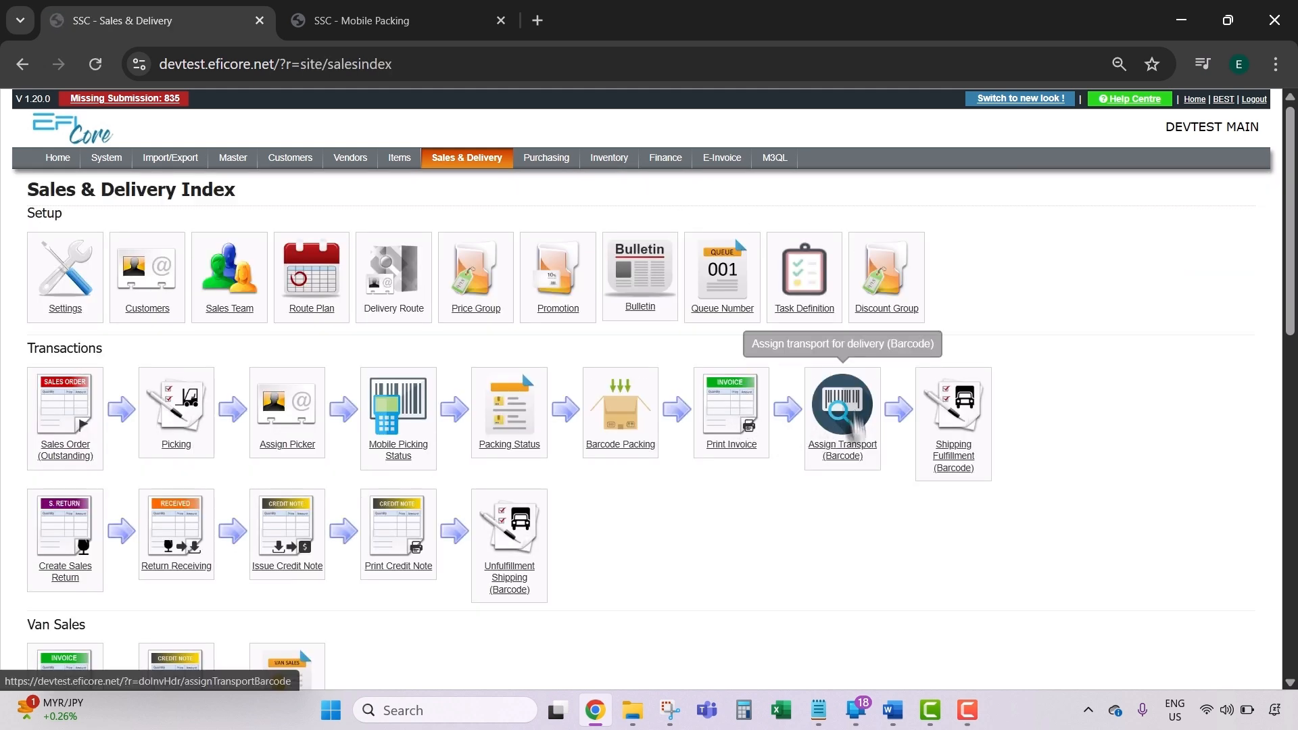
{"action": "left_click", "coordinate": [842, 406]}
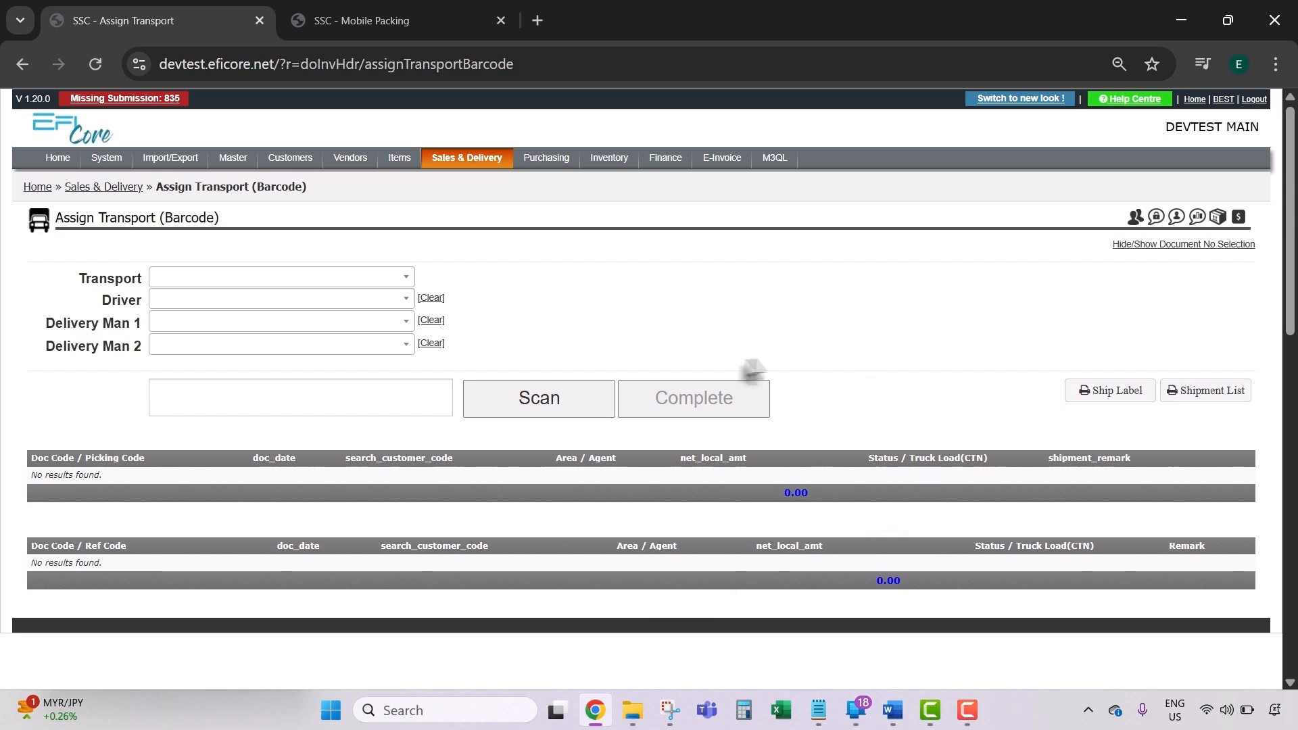